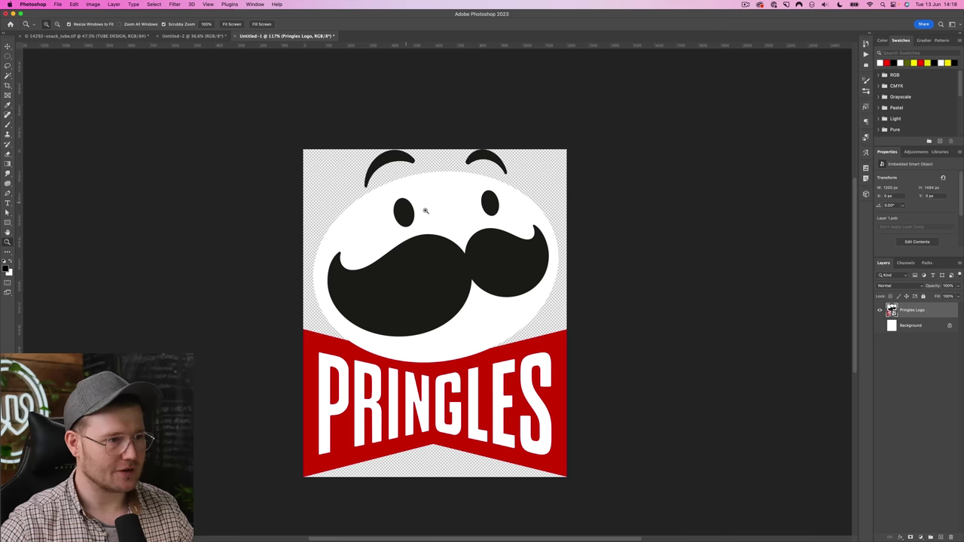
Select the Pringles face by colour, place it on the siren, and tint it white.
click(7, 76)
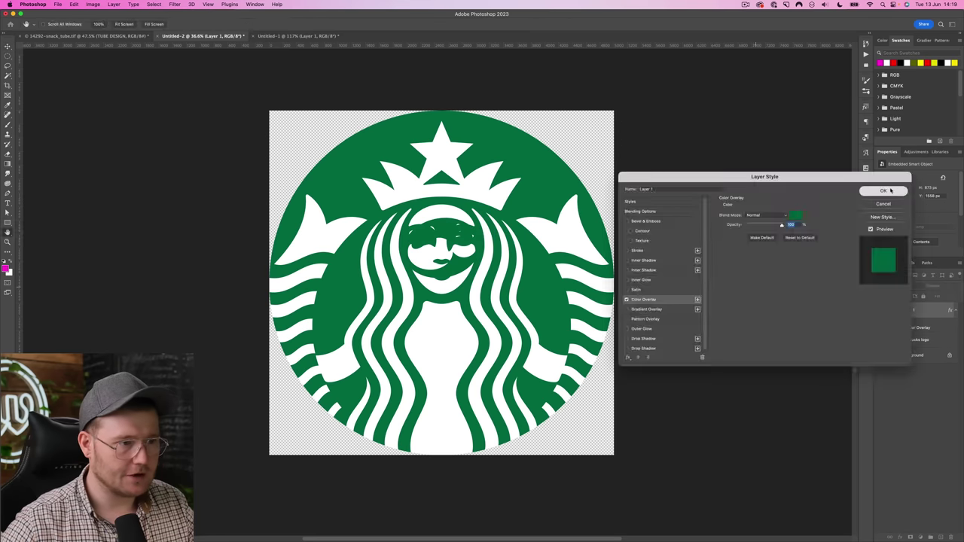
key(Return)
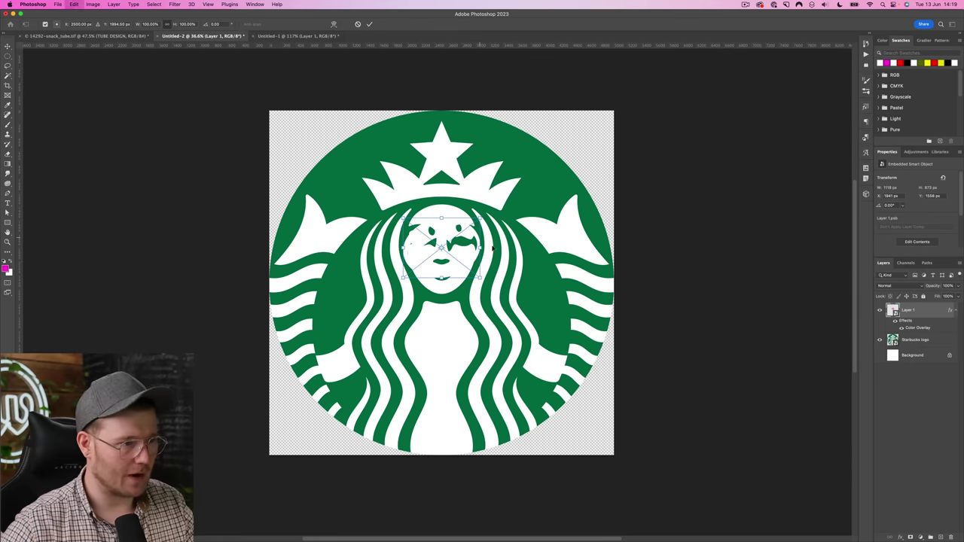
Enlarge the Pringles face over the siren's face and check it against the logo.
mouse_move(484, 250)
mouse_down()
mouse_move(523, 221)
mouse_move(479, 238)
mouse_up()
key(Return)
click(880, 340)
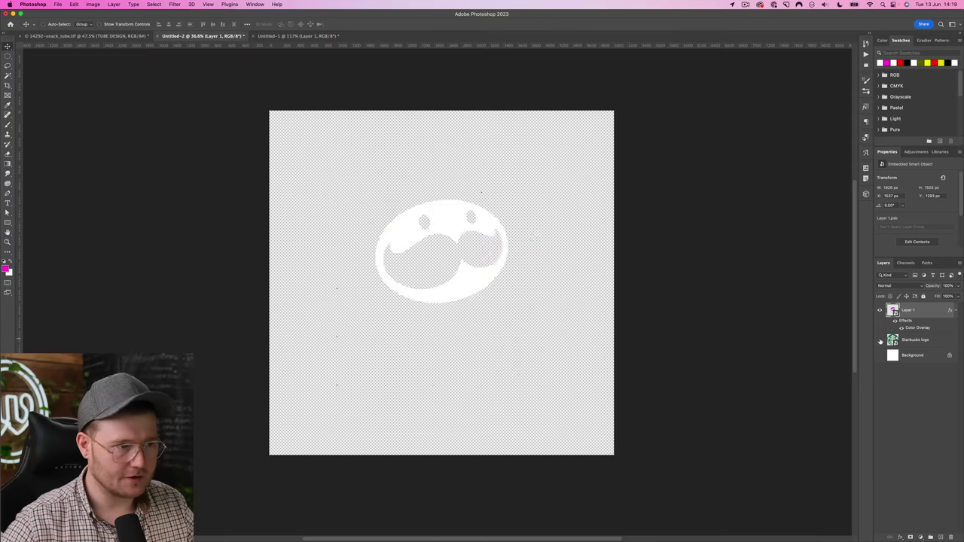
click(879, 340)
click(922, 341)
On a new layer, paint over the siren's features in logo green, then nudge the face lower.
click(941, 537)
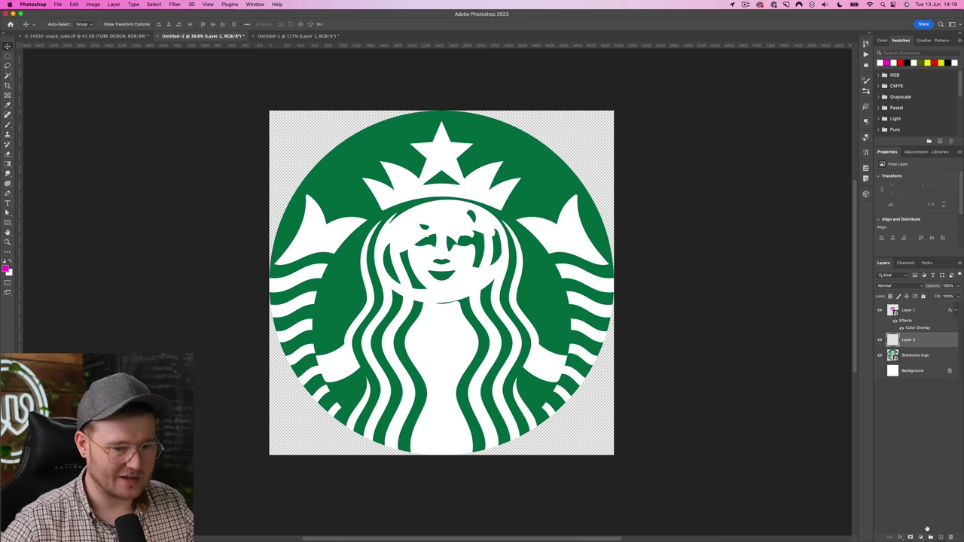
key(b)
alt+click(441, 260)
right_click(426, 242)
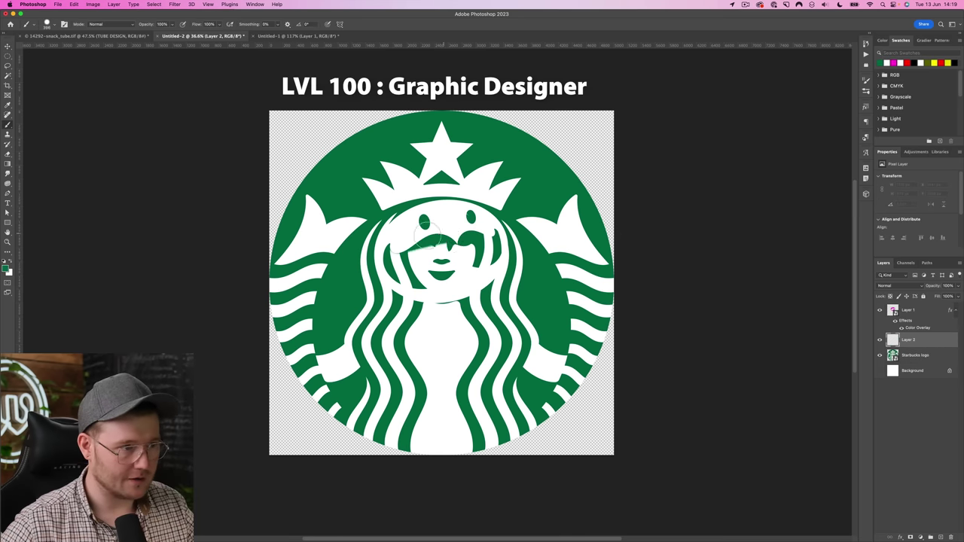
drag(407, 256, 450, 263)
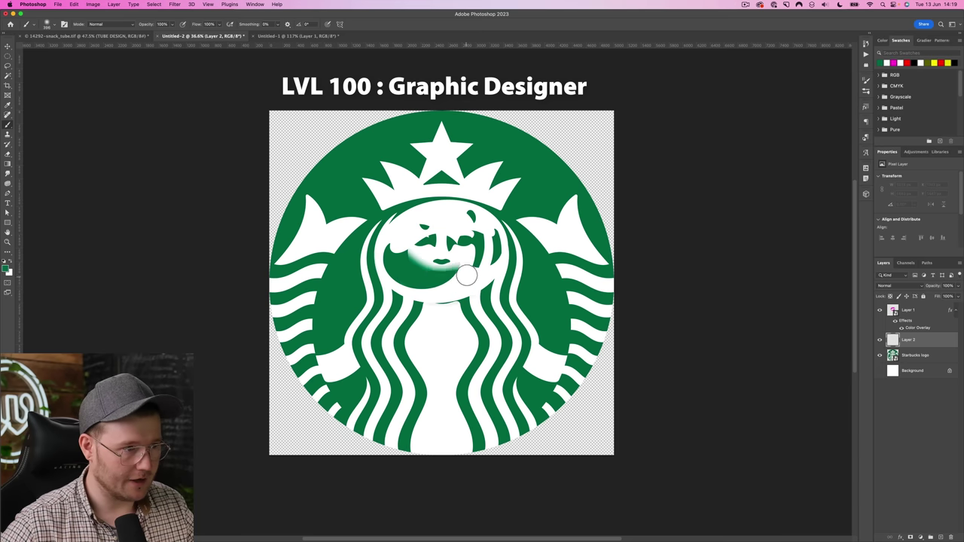
drag(519, 192, 525, 202)
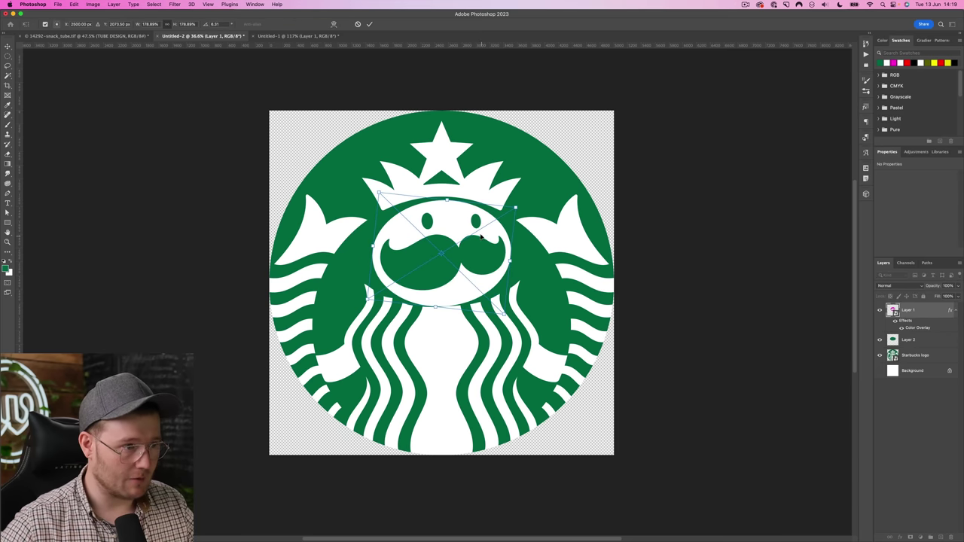
drag(480, 237, 480, 238)
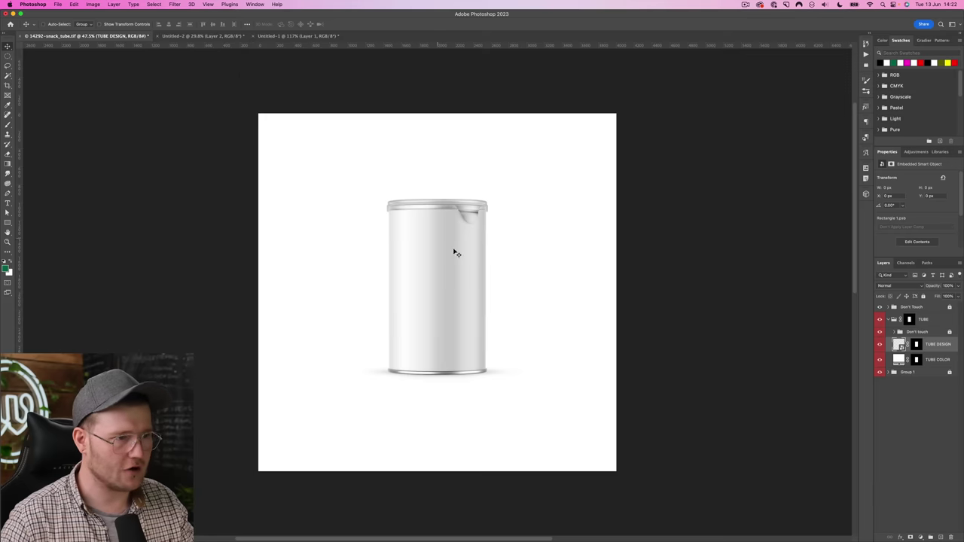
Fit the tube view and sample the Starbucks logo's green colour.
key(super+0)
click(196, 36)
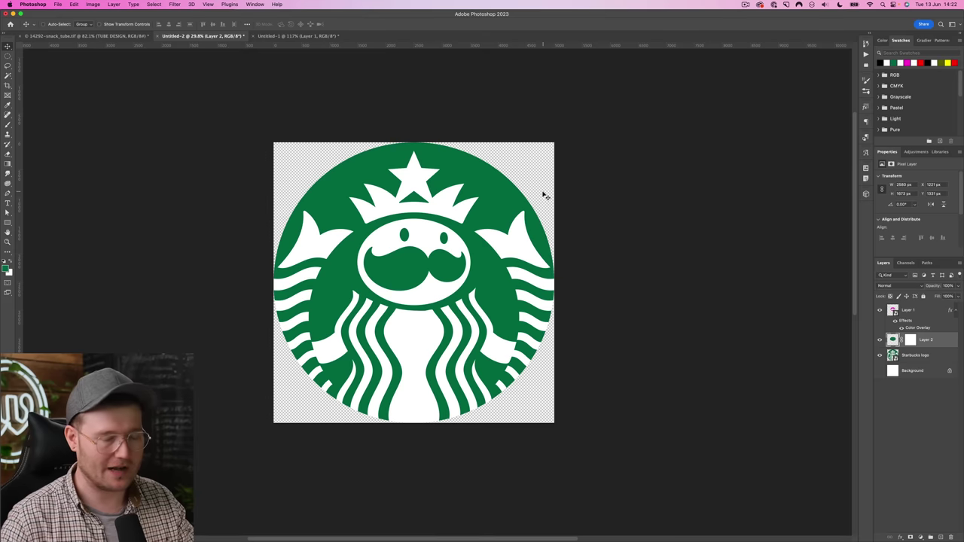
key(i)
click(356, 162)
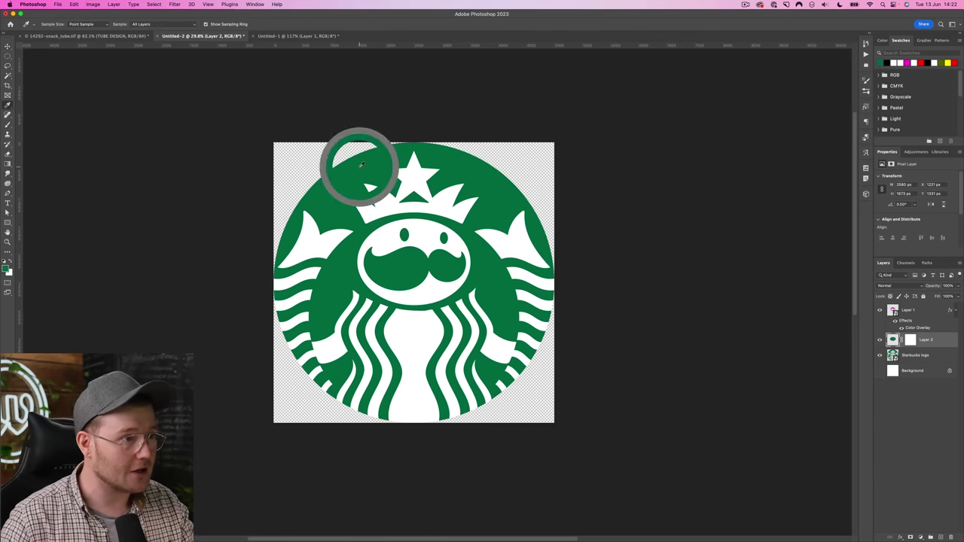
Recolour the tube's TUBE COLOR fill layer red and zoom out on the mockup.
click(121, 36)
click(900, 360)
double_click(900, 360)
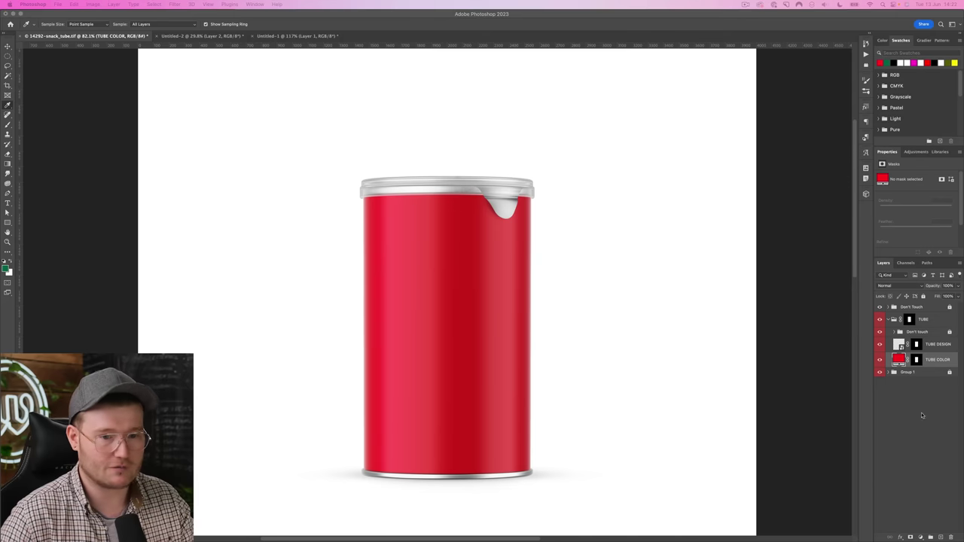
key(z)
drag(422, 287, 398, 238)
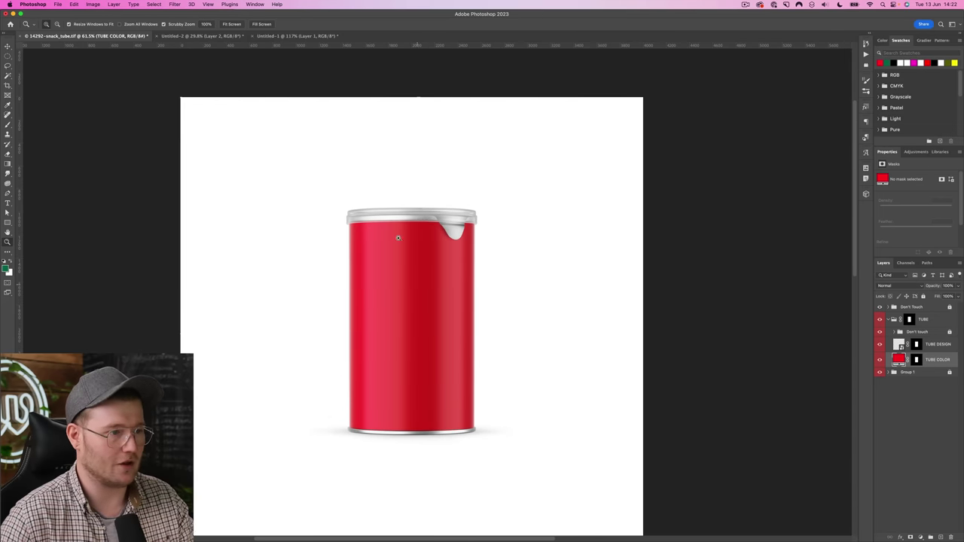
Paste the mashup logo into the tube document, shrink it and centre it on the upper tube.
key(v)
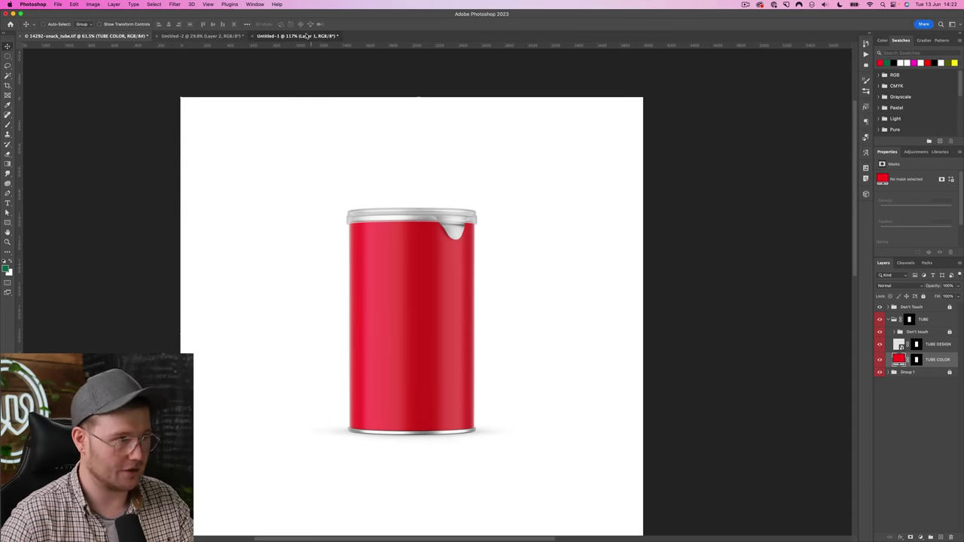
key(super+v)
key(super+t)
drag(570, 323, 545, 268)
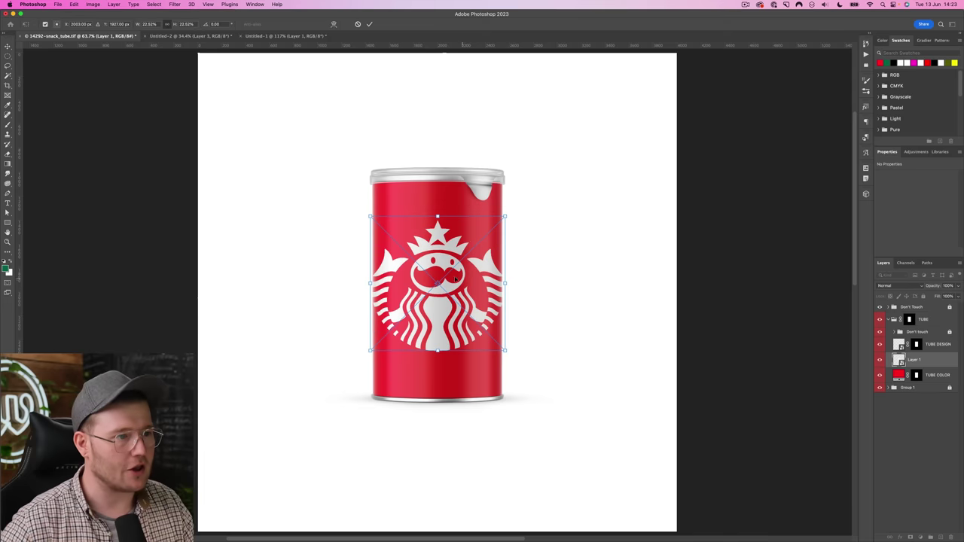
drag(455, 280, 455, 266)
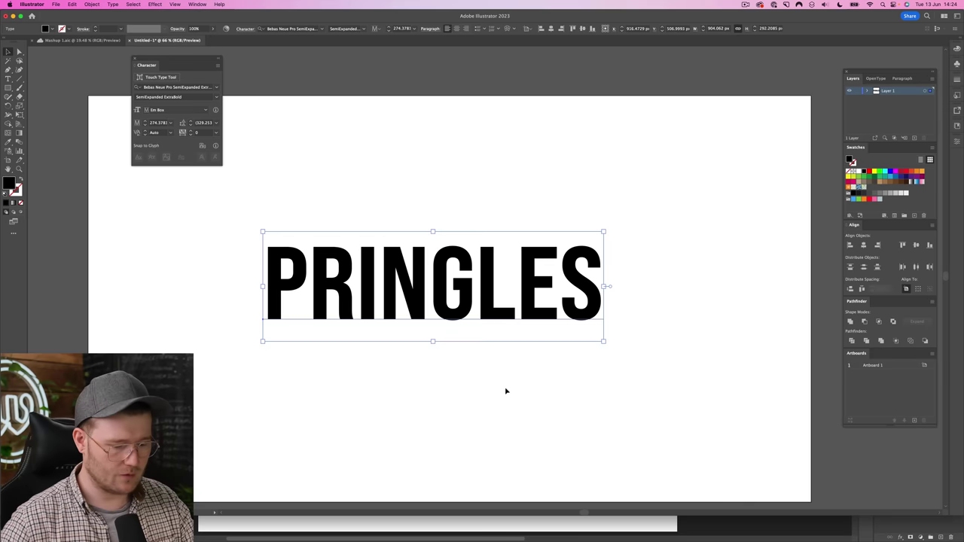
Move PRINGLES to the top and turn a rectangle below it into a green bow tie.
mouse_move(465, 325)
mouse_down()
mouse_move(518, 112)
mouse_move(486, 113)
mouse_up()
key(m)
drag(271, 207, 659, 397)
click(92, 3)
mouse_move(109, 227)
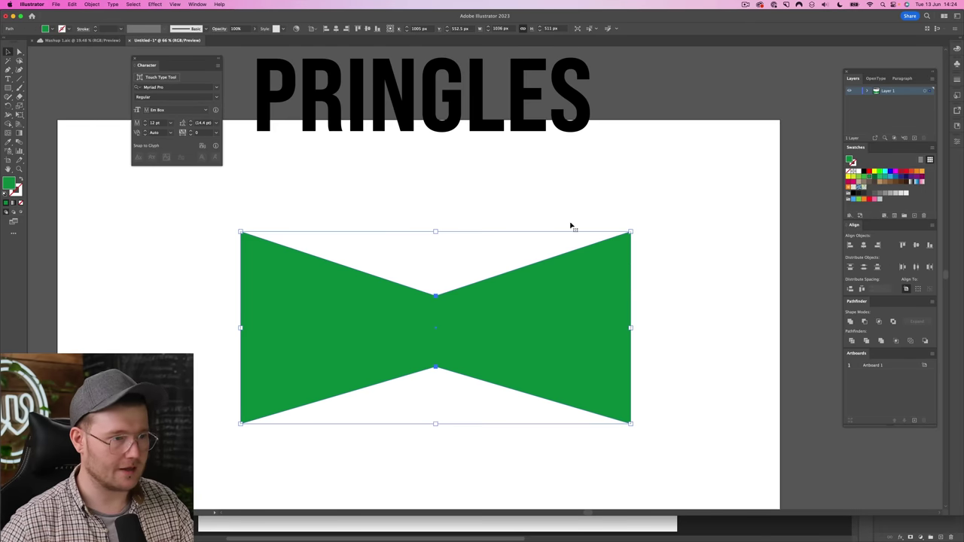
Place the white PRINGLES text on the bow tie and envelope-distort it with Make with Top Object.
click(570, 224)
click(486, 90)
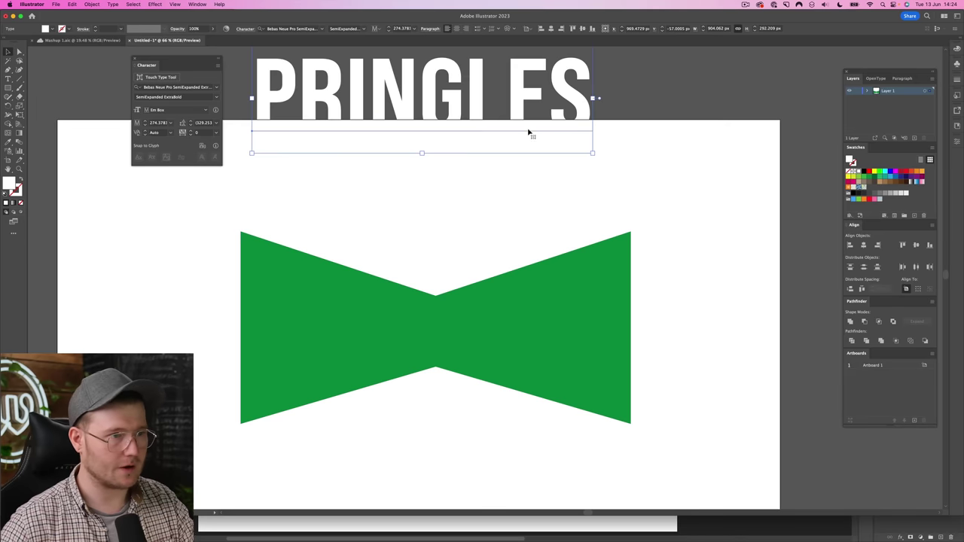
drag(529, 133, 539, 158)
key(super+a)
click(91, 4)
mouse_move(114, 205)
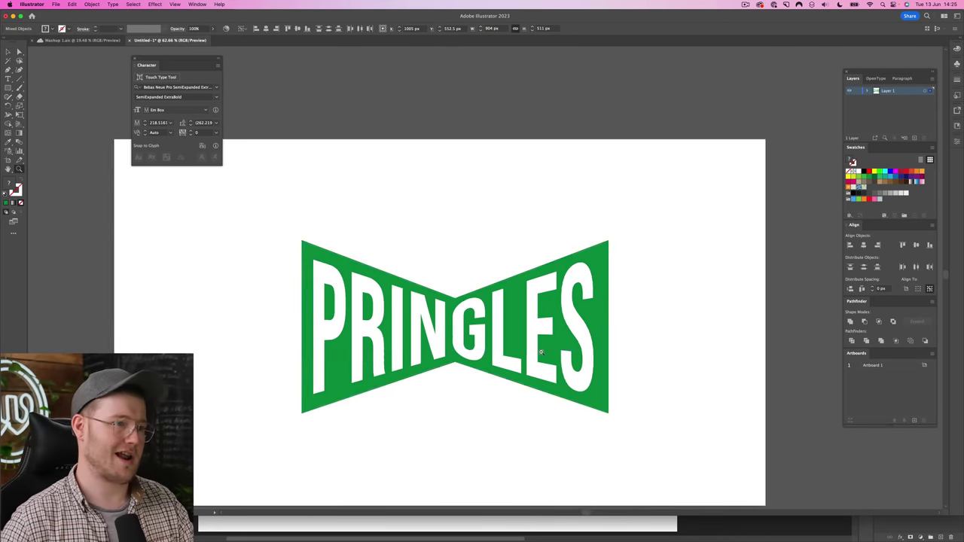
scroll(629, 327, down, 2)
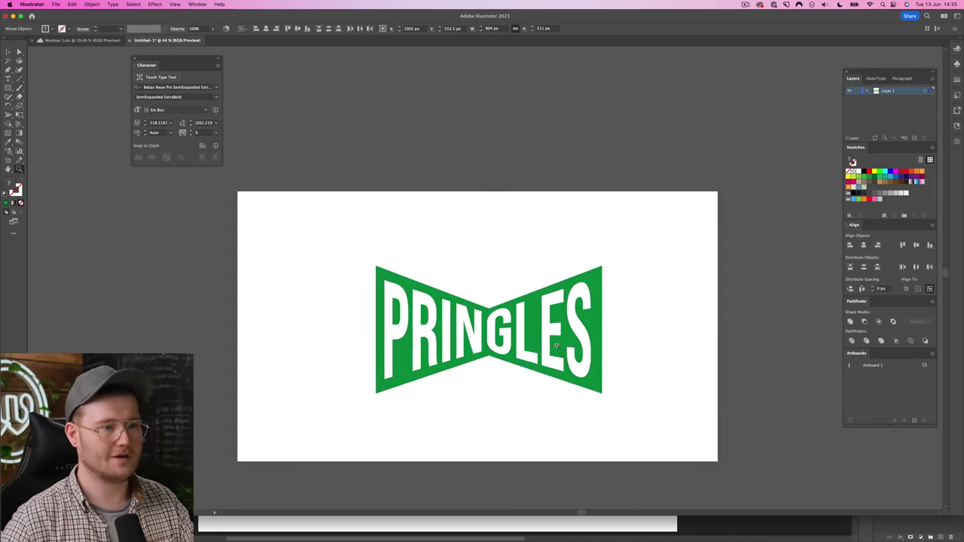
scroll(629, 327, down, 2)
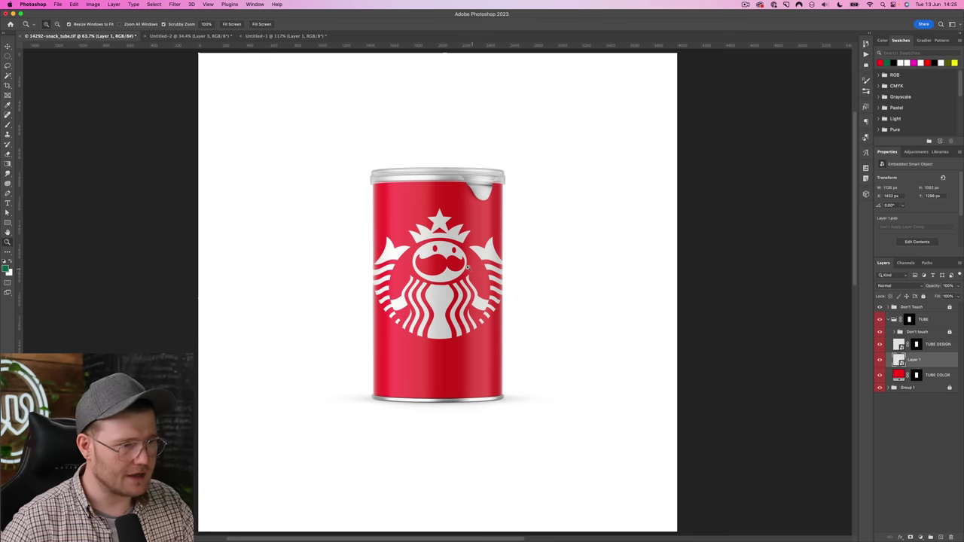
Paste the bow-tie banner as a Smart Object at the tube's bottom and recolour it yellow.
key(super+v)
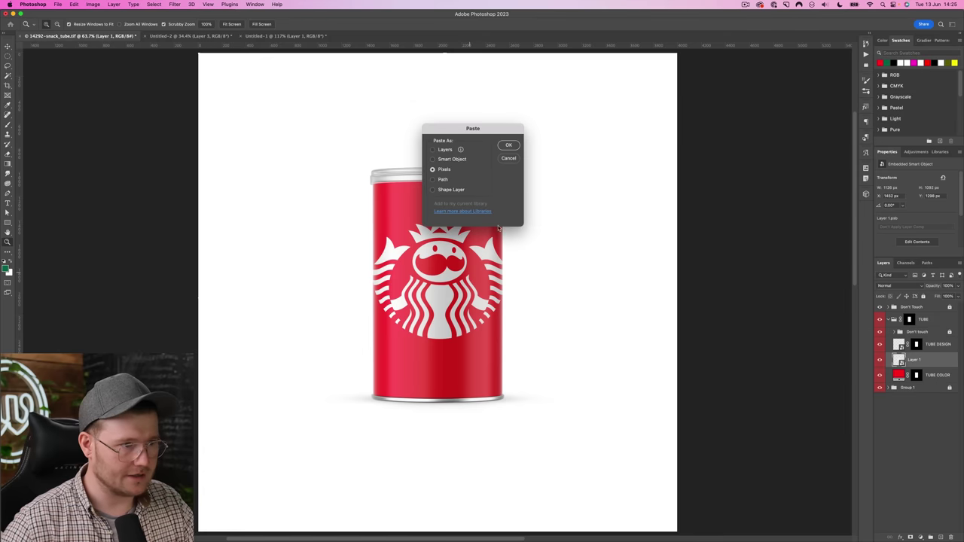
click(508, 145)
drag(445, 280, 440, 365)
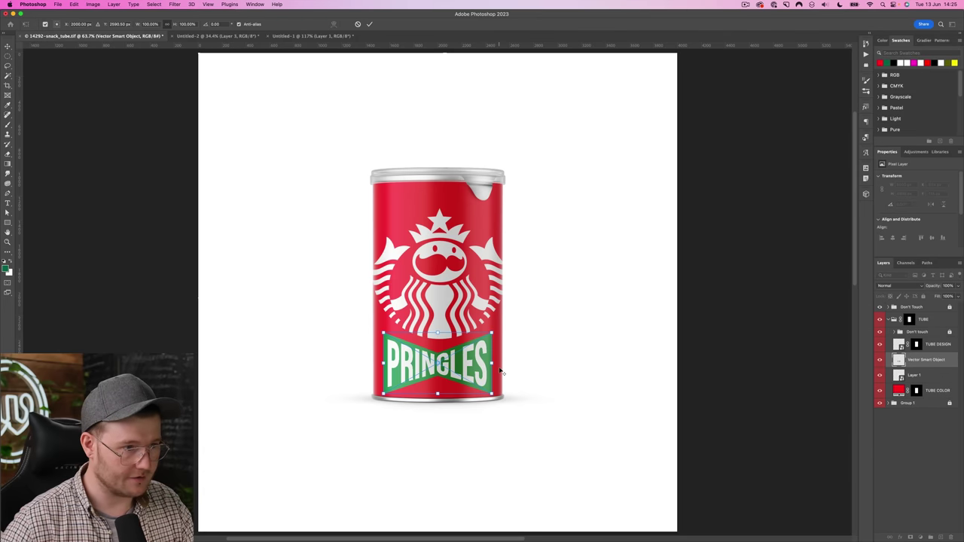
key(Return)
key(z)
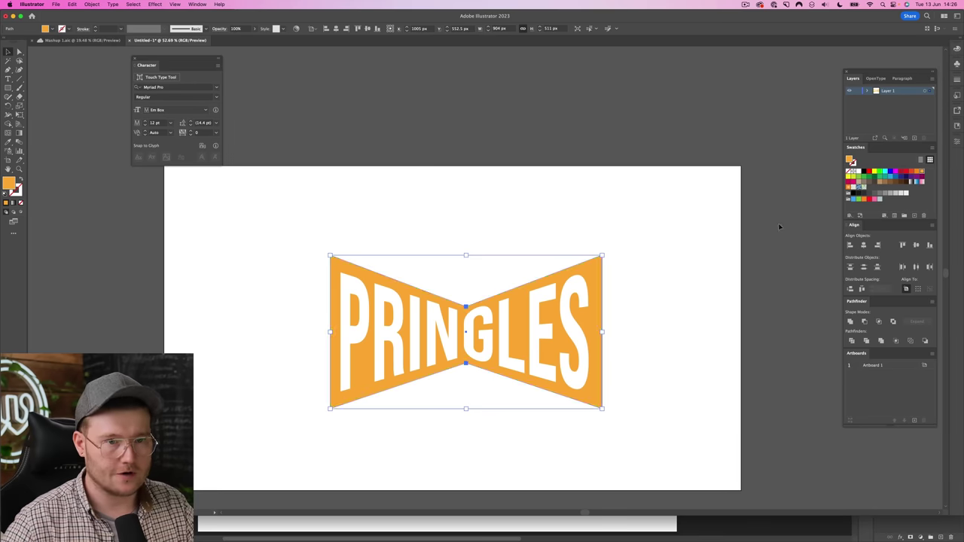
drag(689, 261, 440, 403)
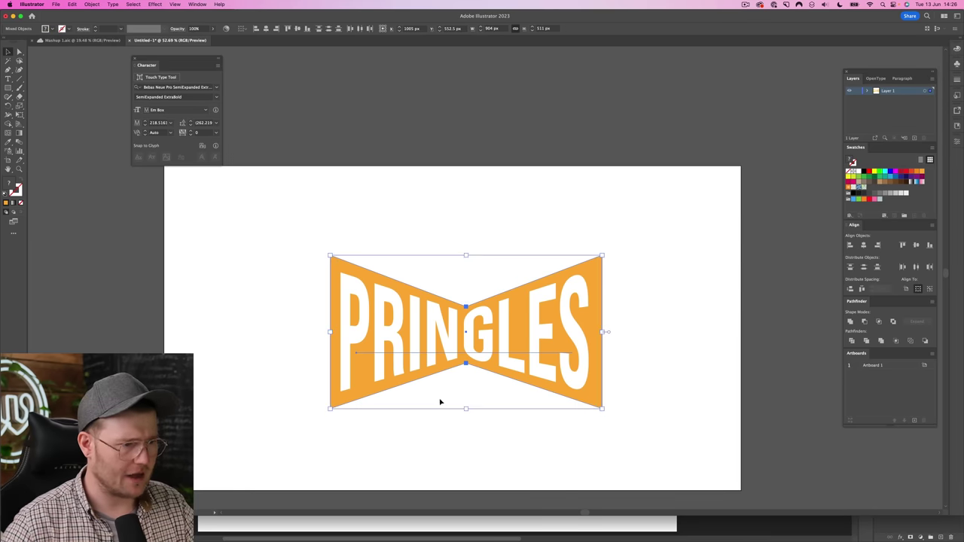
key(super+Tab)
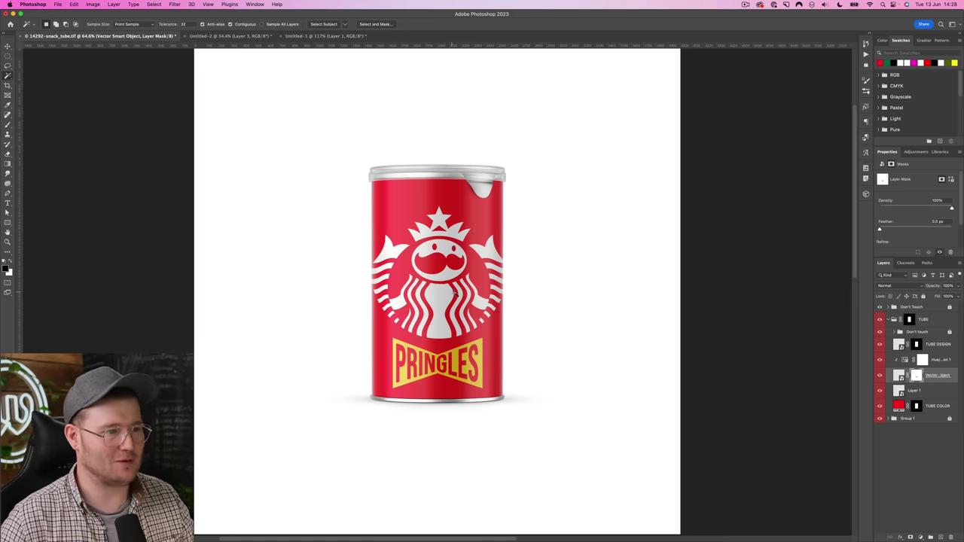
Overlay the banner with a white-to-yellow gradient layer faded to about 25% opacity.
key(m)
scroll(446, 367, up, 5)
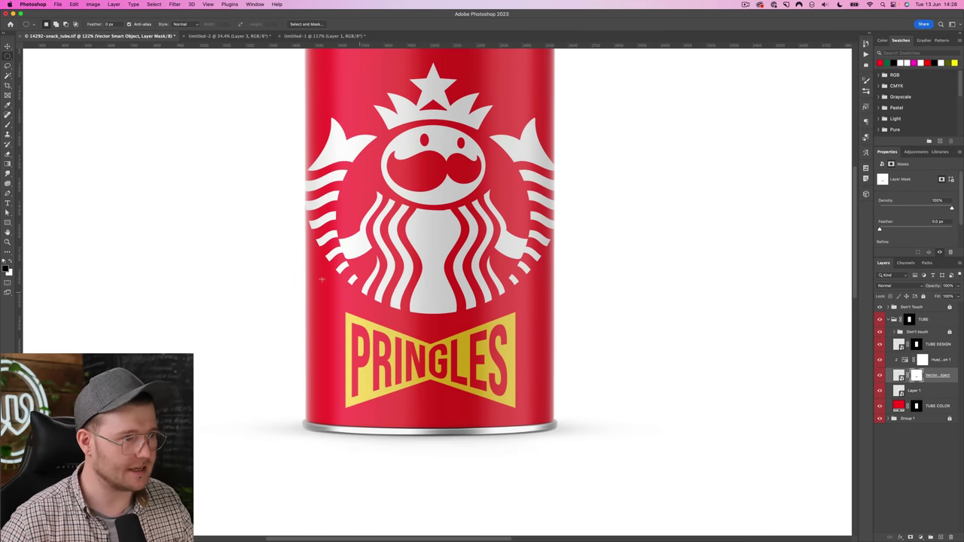
super+click(916, 375)
key(super+shift+alt+n)
key(g)
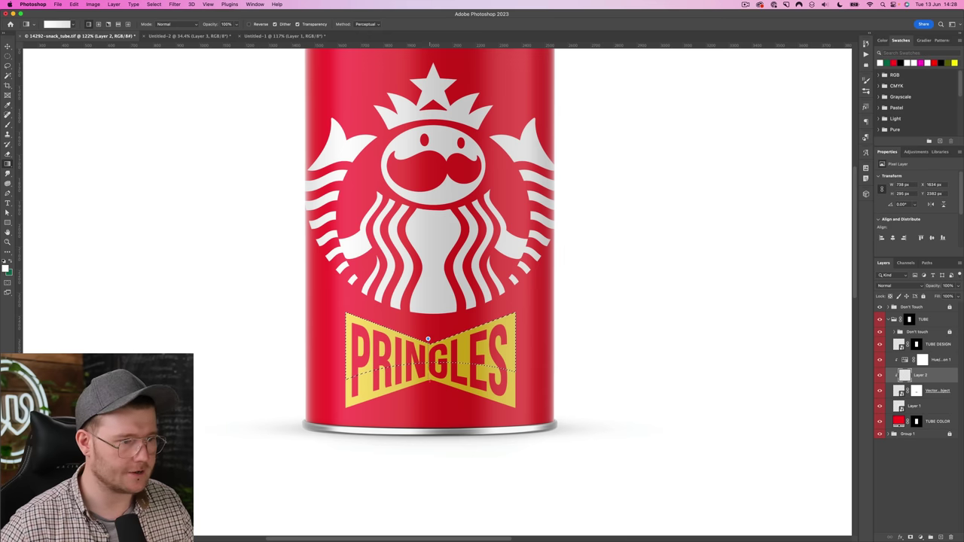
drag(428, 339, 430, 383)
key(super+d)
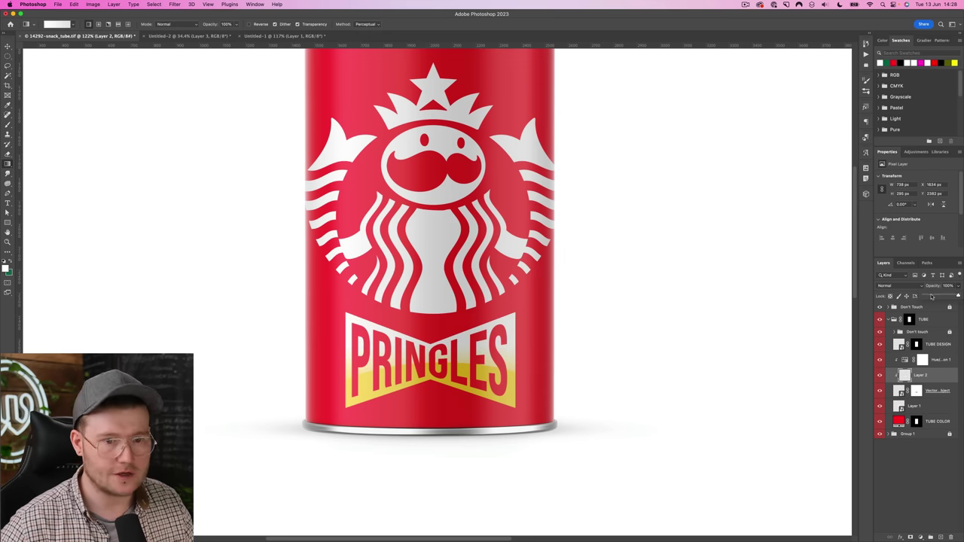
drag(933, 286, 934, 296)
On new layers, try a soft brushed shadow along the band's lower-left edge, then undo it.
key(super+shift+alt+n)
key(z)
drag(369, 374, 503, 315)
key(b)
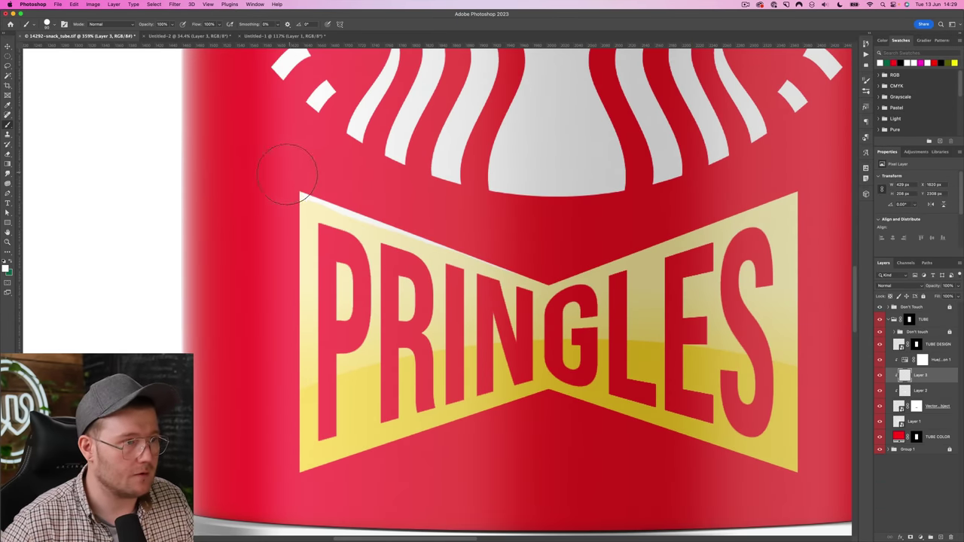
key(super+shift+alt+n)
scroll(222, 463, right, 2)
scroll(222, 464, down, 1)
right_click(313, 438)
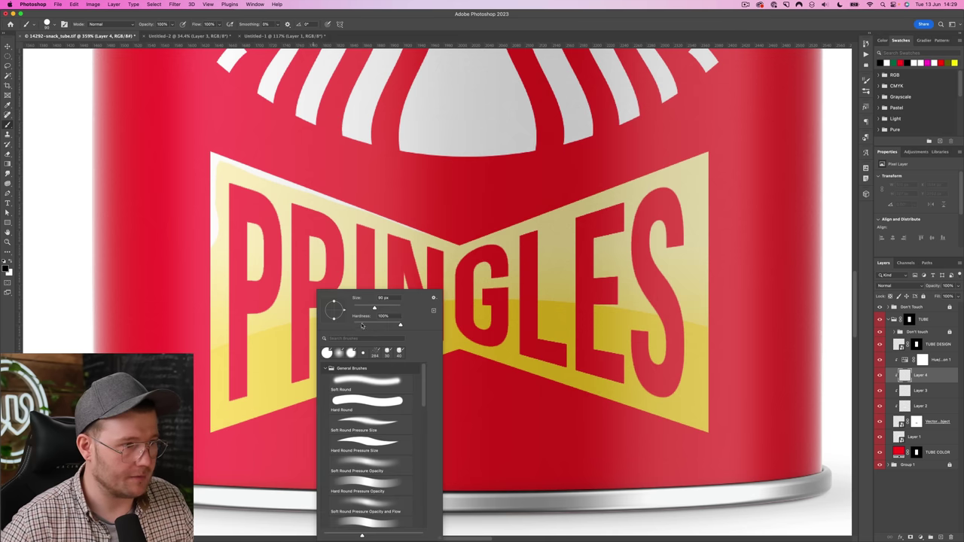
key(Return)
mouse_move(226, 441)
mouse_down()
mouse_move(344, 409)
mouse_move(437, 356)
mouse_up()
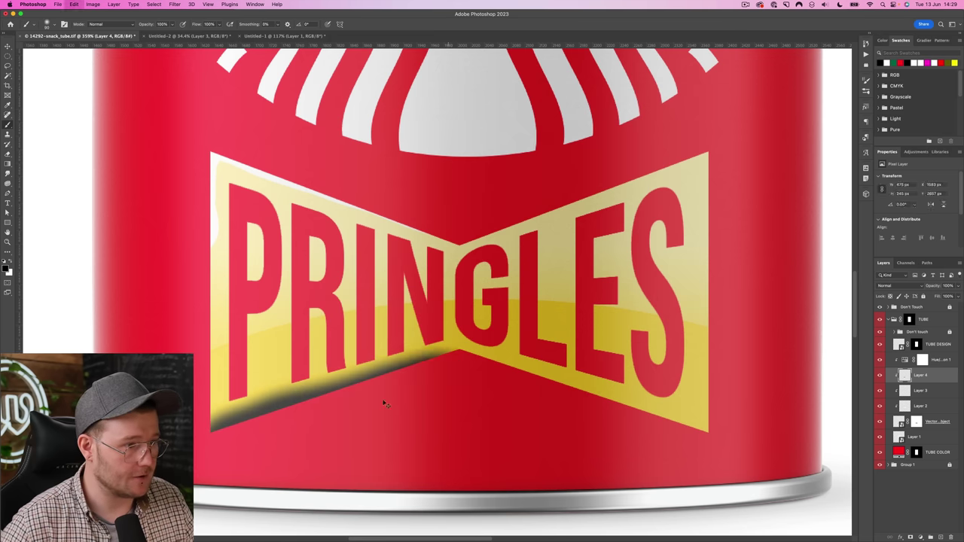
key(super+z)
Show Layer 2's glossy highlight, set Layer 3 to Overlay, and group the logo layers as Logotype.
key(v)
key(super+0)
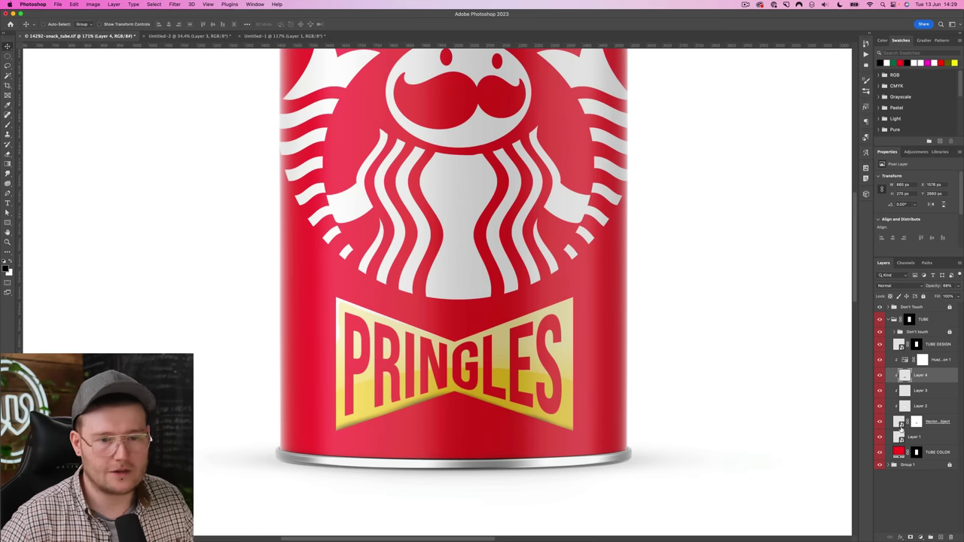
click(920, 391)
click(921, 406)
click(878, 407)
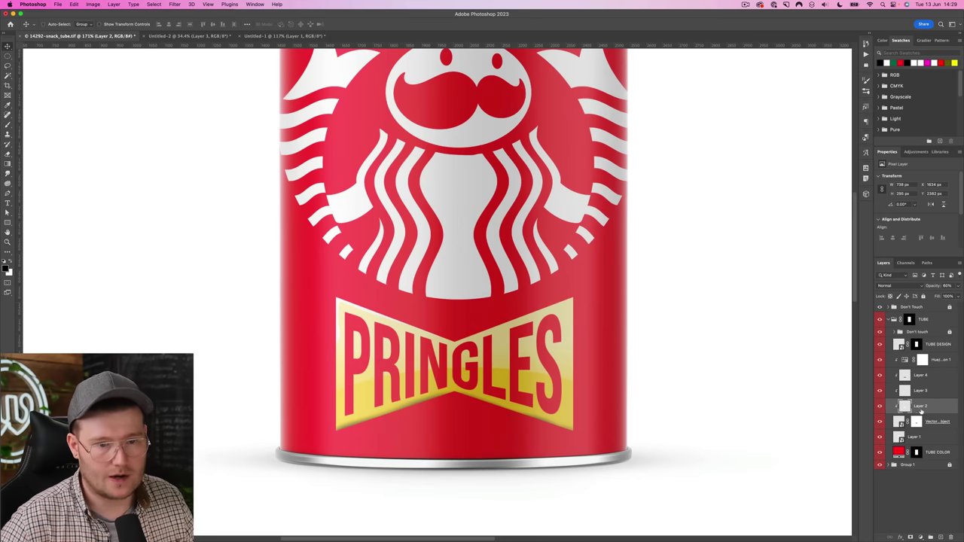
key(super+0)
key(alt+bracketright)
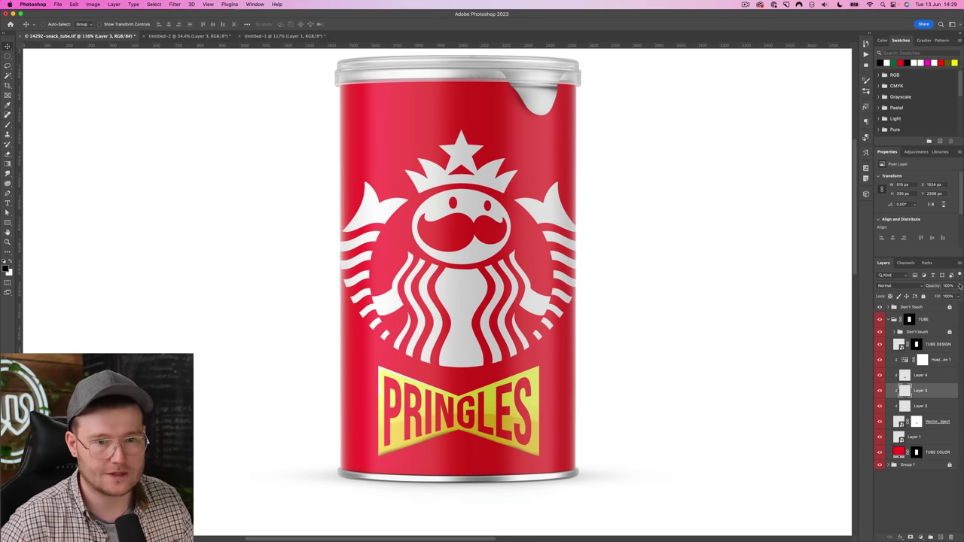
click(898, 288)
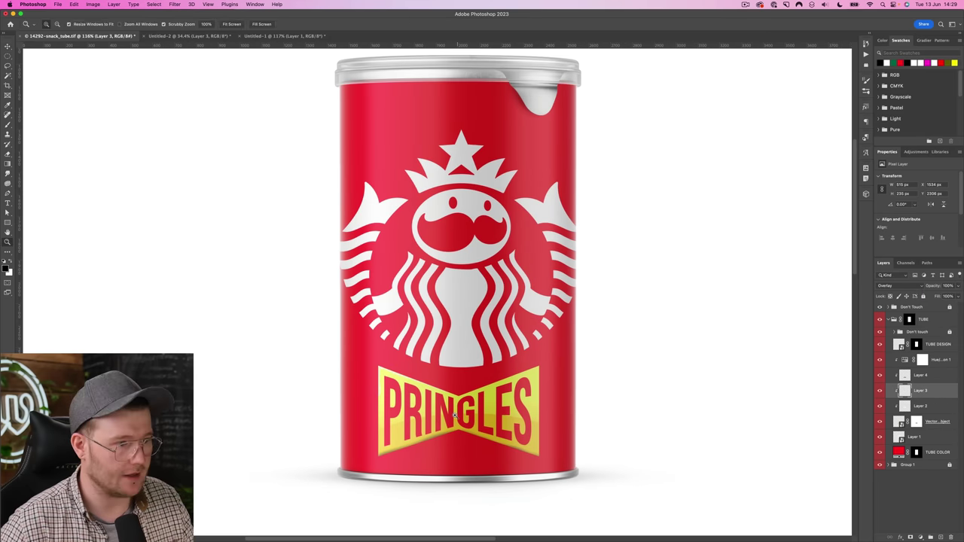
key(super+1)
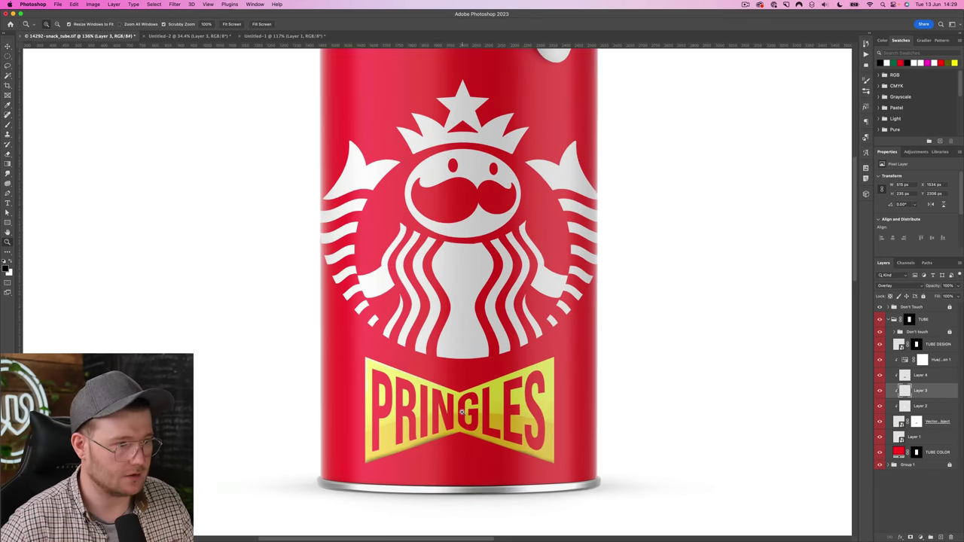
Open the TUBE COLOR fill's Color Picker and select the Logotype group.
double_click(899, 384)
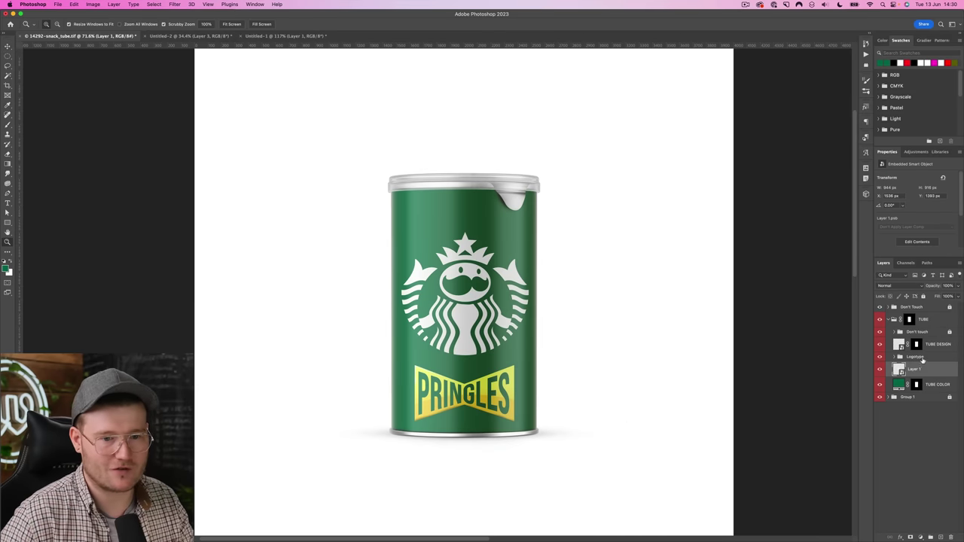
click(921, 357)
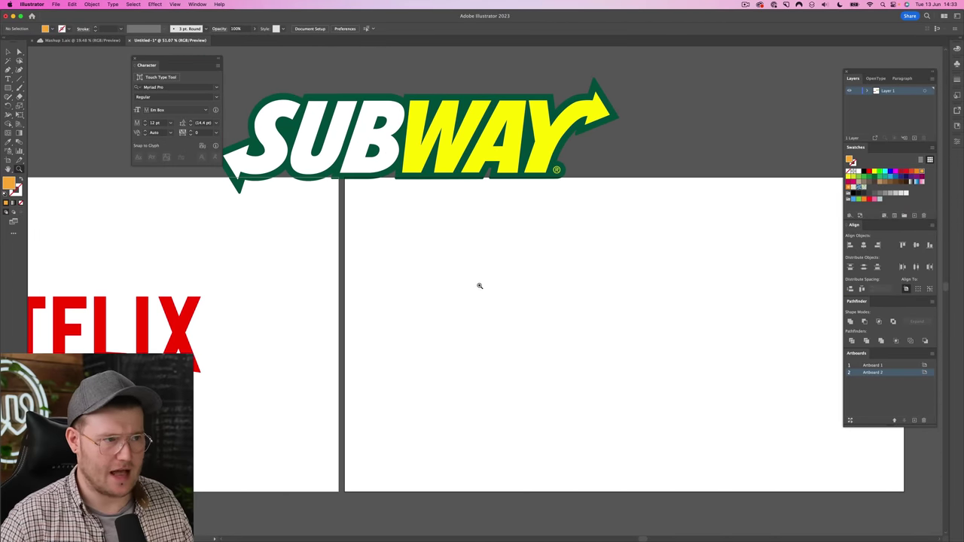
Type NETFLIX in Helvetica Neue Condensed Black and shear it into a slant.
key(t)
click(525, 315)
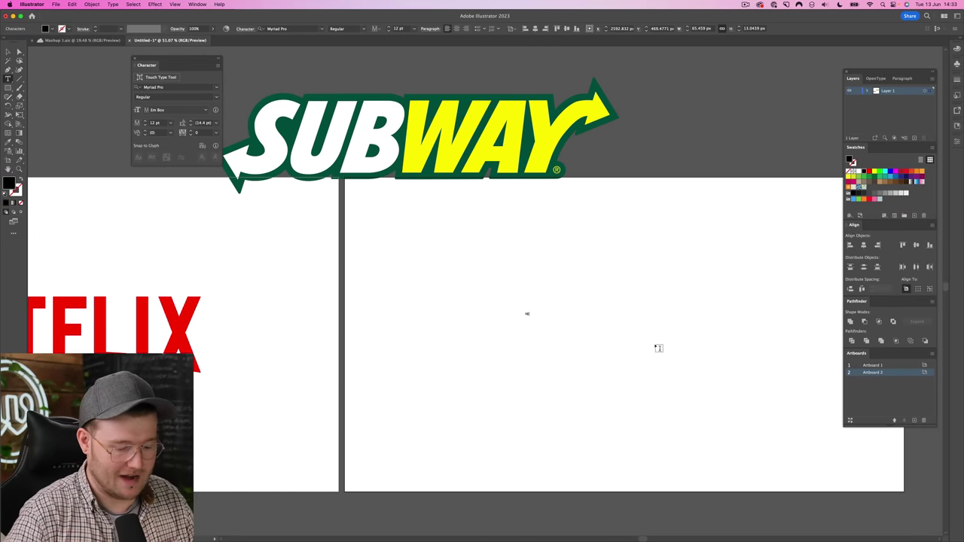
click(296, 28)
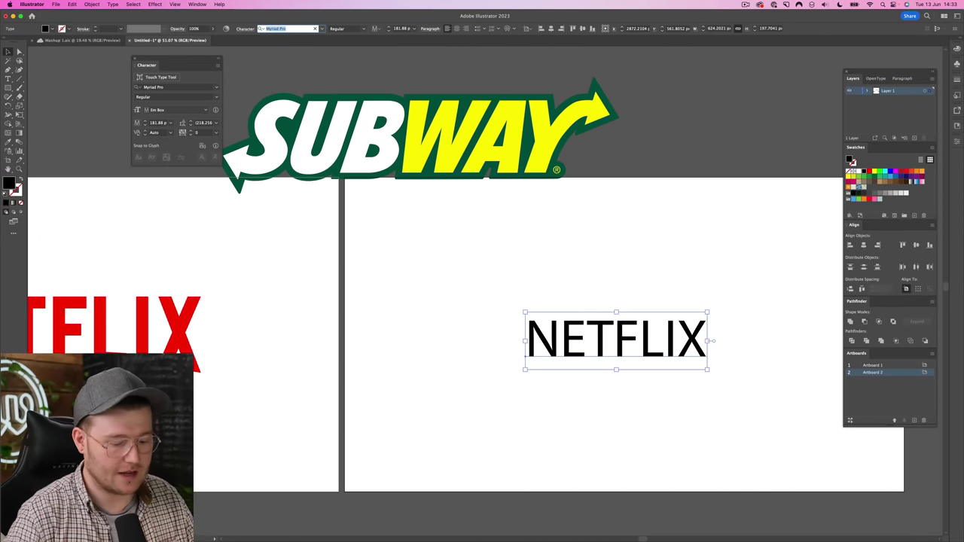
text(helvetica)
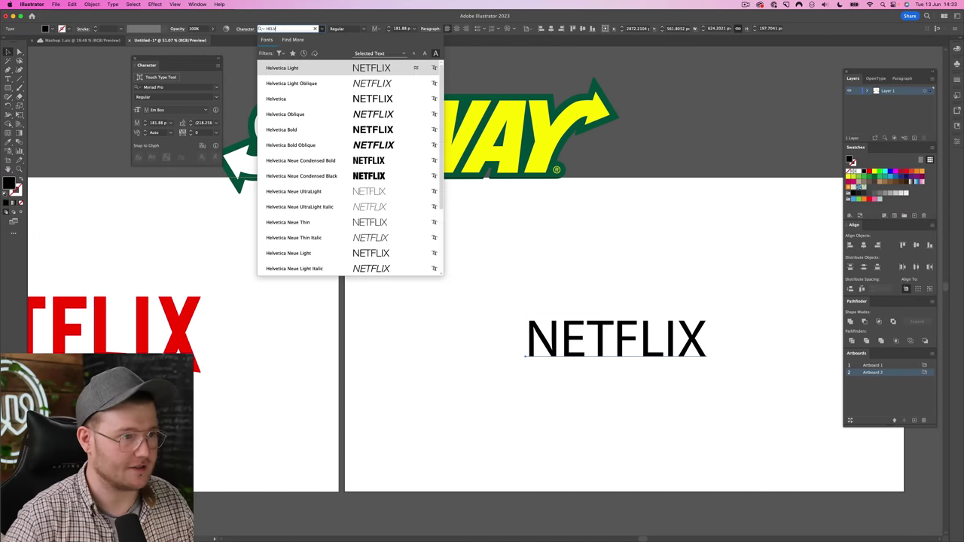
click(344, 144)
scroll(559, 303, right, 2)
key(shift+t)
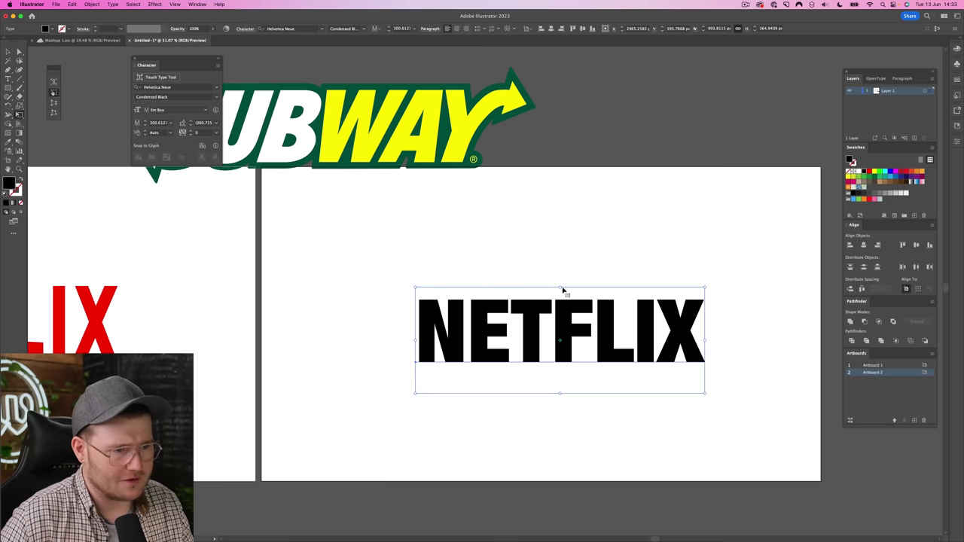
drag(562, 287, 582, 285)
Shrink the SUBWAY logo just above NETFLIX and set the black triangle below-left of the N.
drag(455, 146, 711, 279)
drag(790, 200, 670, 259)
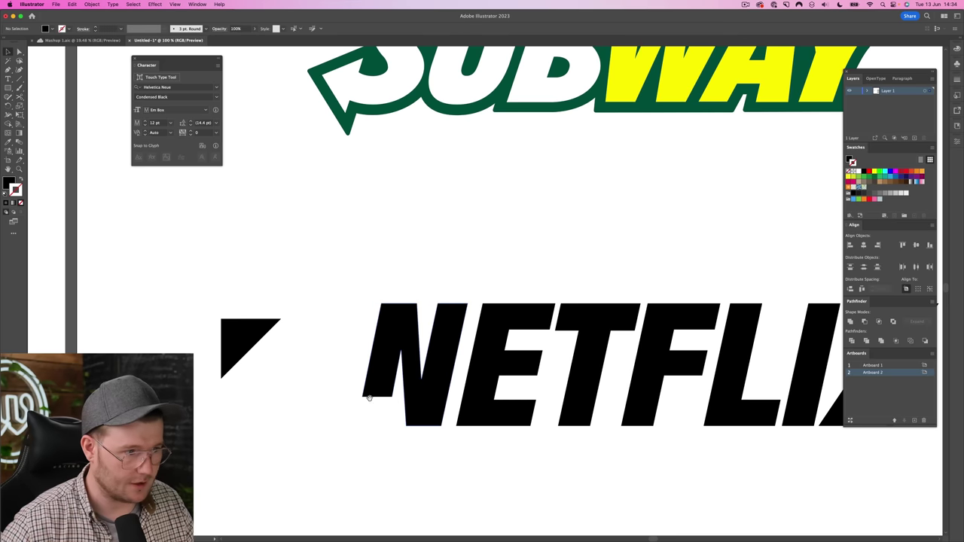
drag(377, 397, 377, 400)
drag(243, 337, 344, 405)
scroll(301, 301, right, 3)
scroll(243, 130, up, 2)
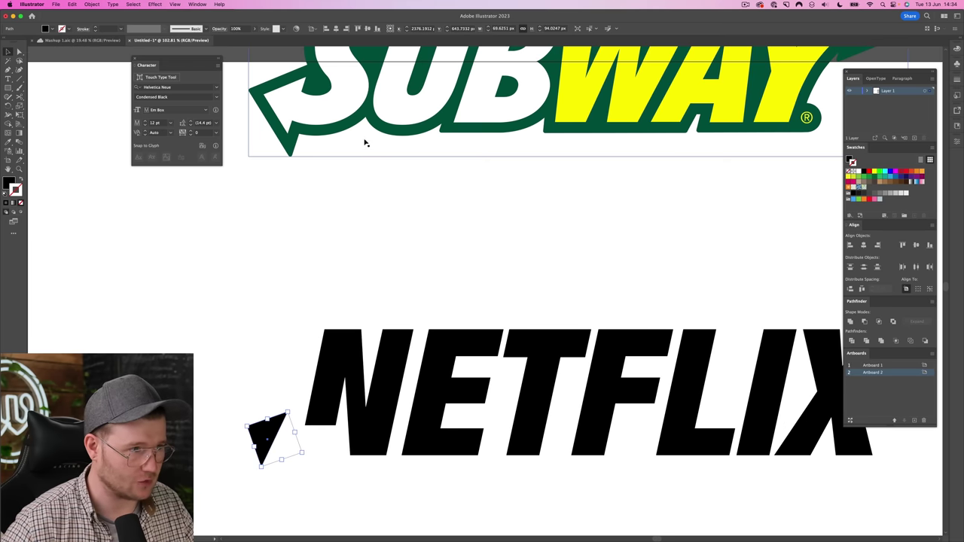
drag(366, 143, 388, 261)
scroll(322, 366, down, 1)
Draw a curved Pen hook joining the N to the triangle and select the hooked N path.
key(p)
drag(324, 399, 321, 423)
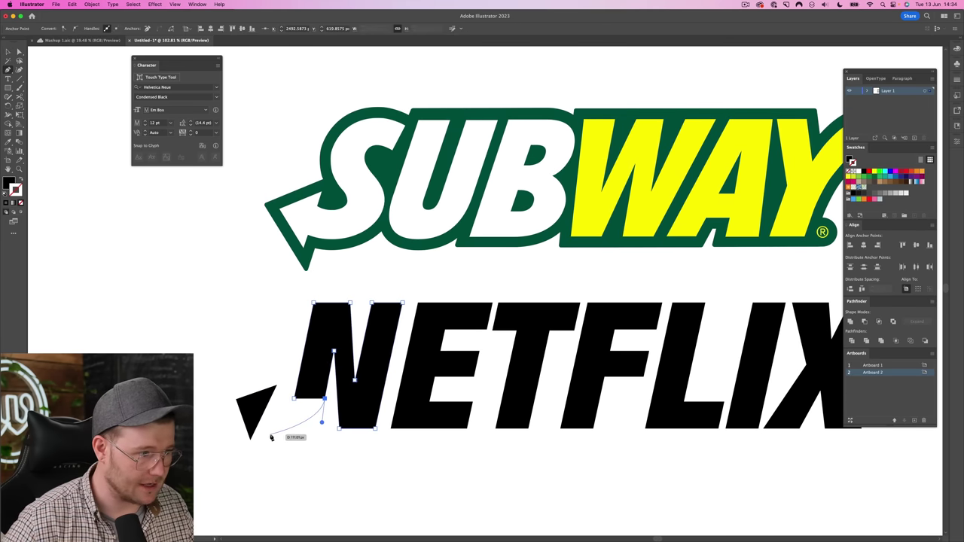
drag(248, 423, 252, 424)
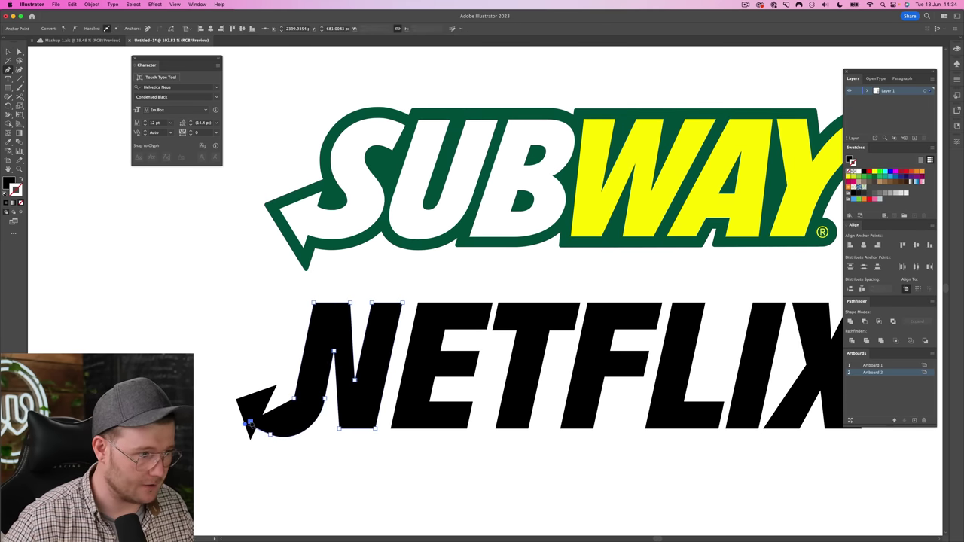
scroll(249, 423, up, 5)
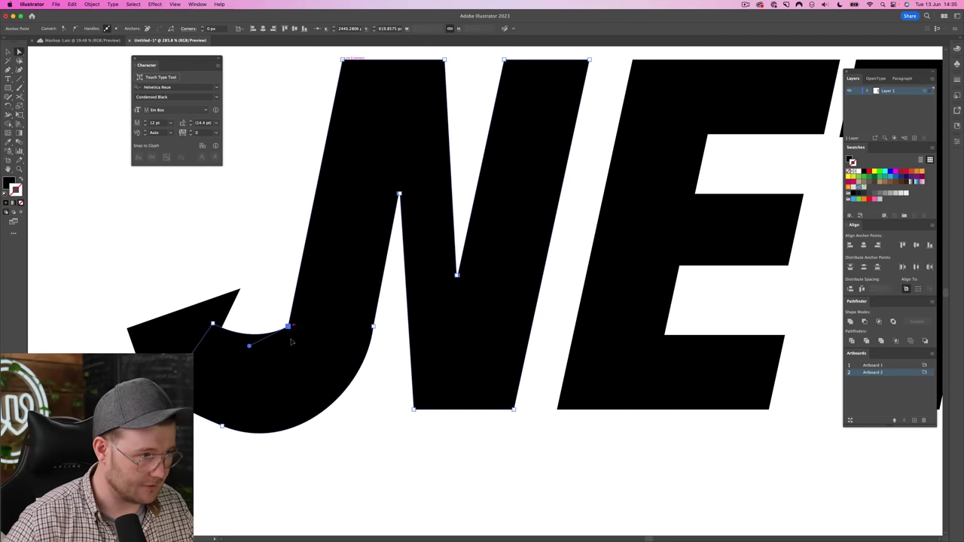
drag(291, 335, 293, 348)
scroll(263, 331, down, 5)
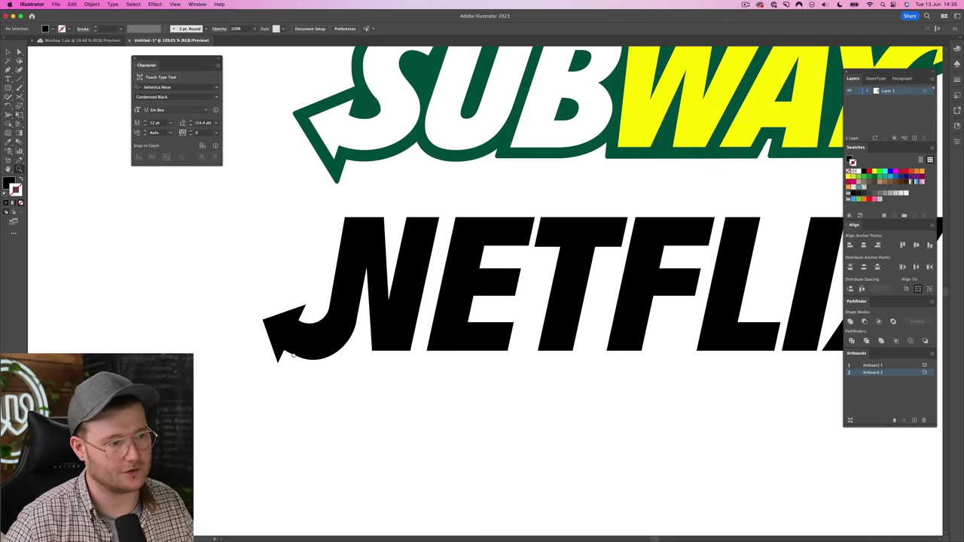
scroll(232, 354, up, 2)
click(209, 392)
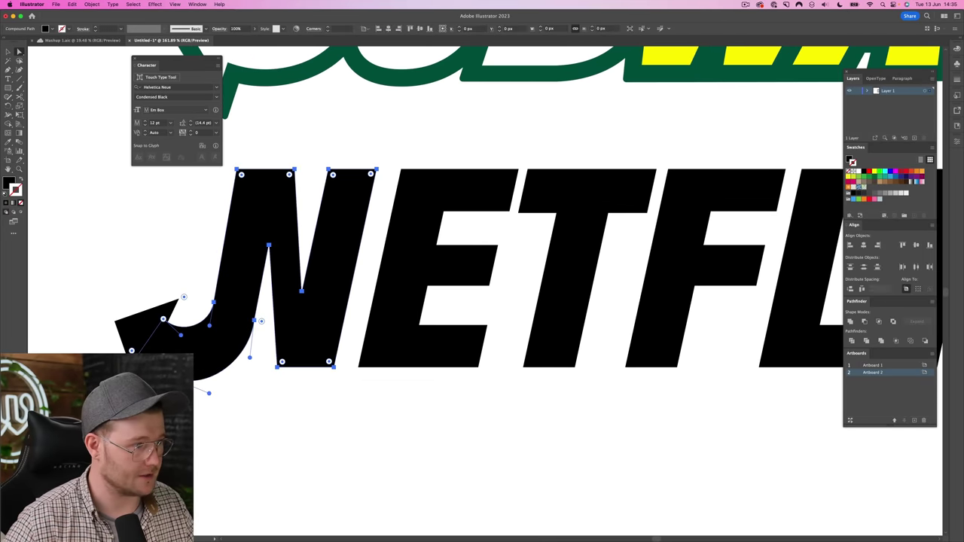
click(197, 388)
Rotate the copied hook to point up-right and strip away its N part, keeping the arrow.
scroll(198, 388, down, 3)
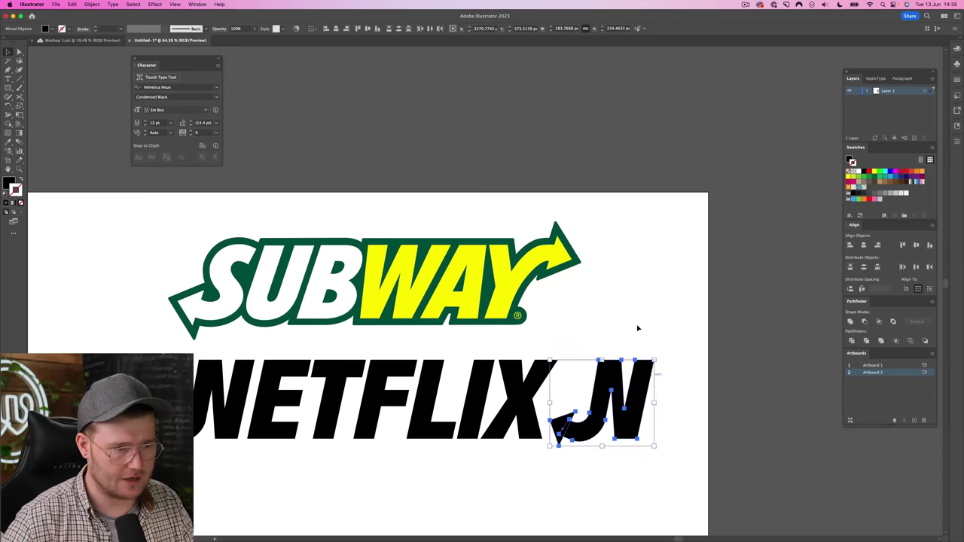
drag(637, 327, 663, 422)
scroll(610, 379, up, 2)
key(v)
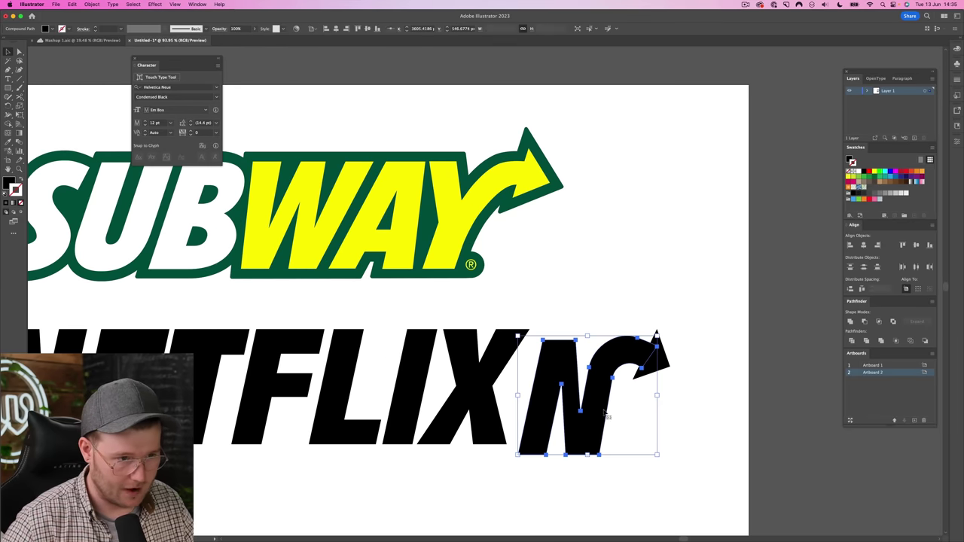
scroll(604, 411, up, 2)
key(a)
drag(580, 410, 585, 365)
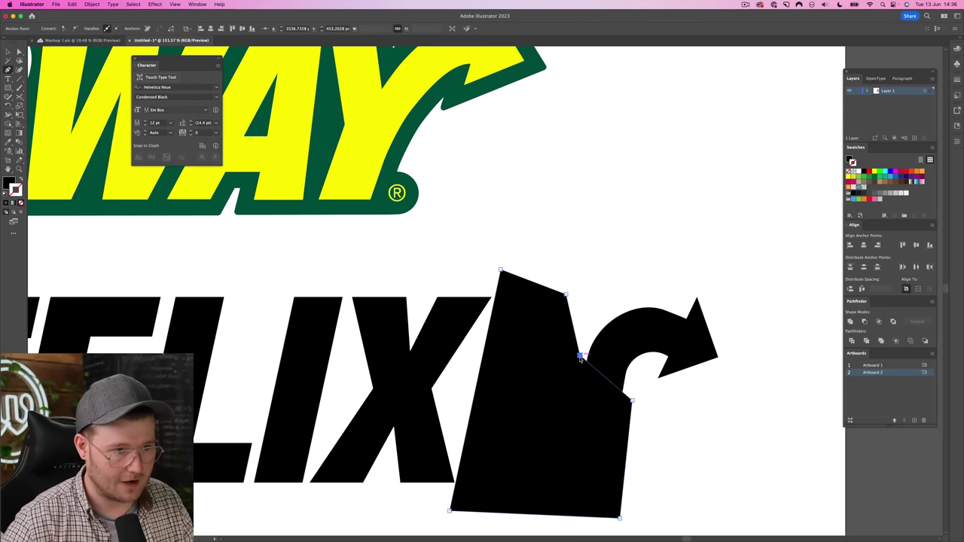
key(ctrl+z)
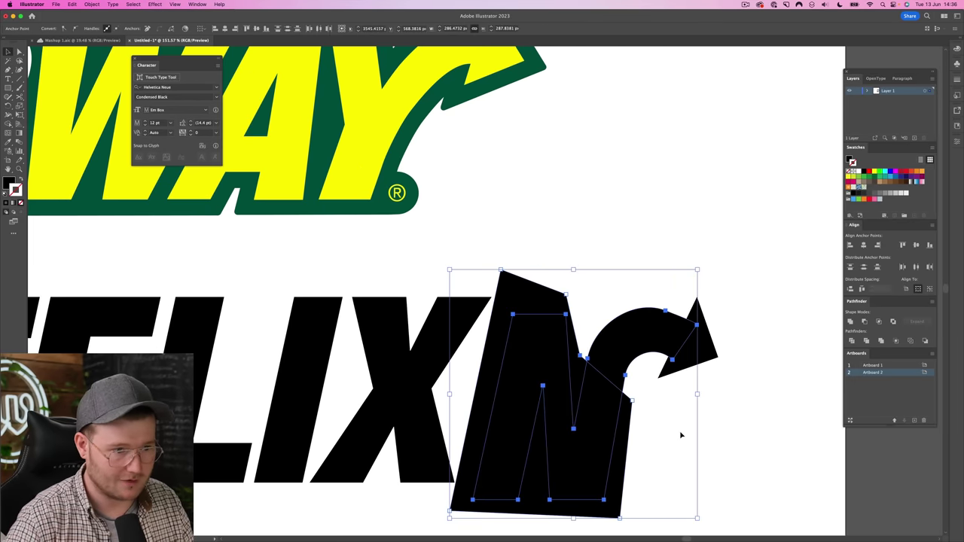
key(ctrl+z)
Join the X's top anchor to the arrow and smooth the arrow's curve into the X.
scroll(760, 383, up, 3)
click(451, 278)
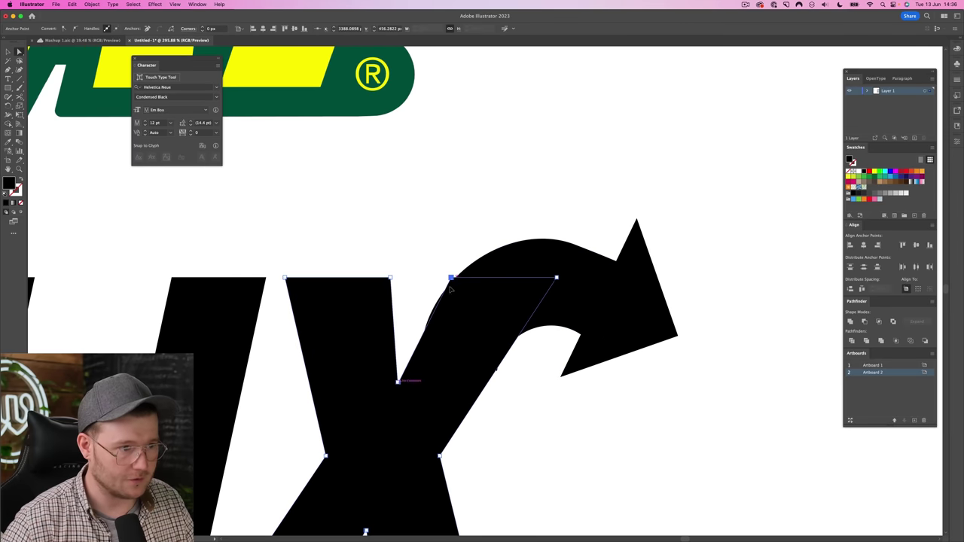
drag(450, 286, 450, 299)
drag(556, 282, 535, 324)
scroll(535, 324, down, 5)
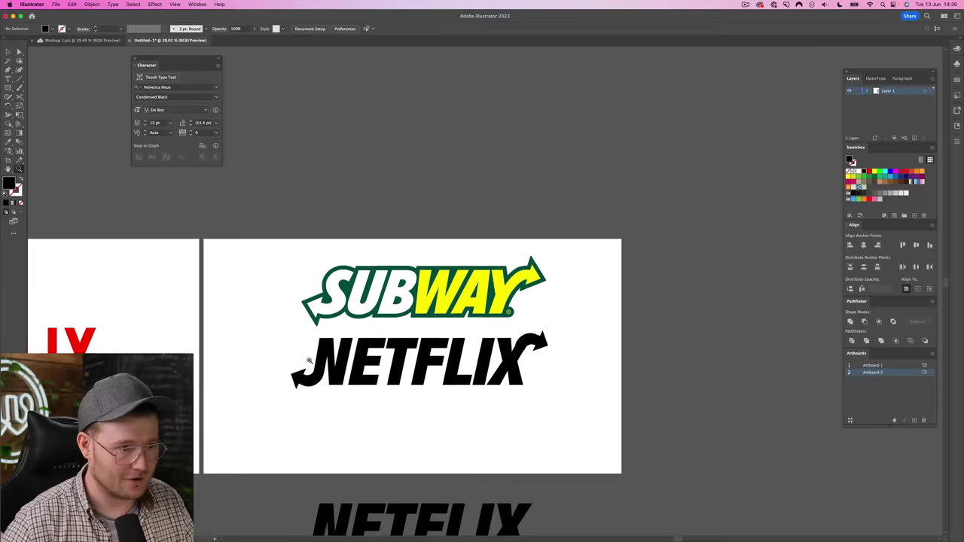
scroll(562, 357, up, 6)
Check the arrow path, zoom out to both logos, and select all the NETFLIX wordmark paths.
click(466, 391)
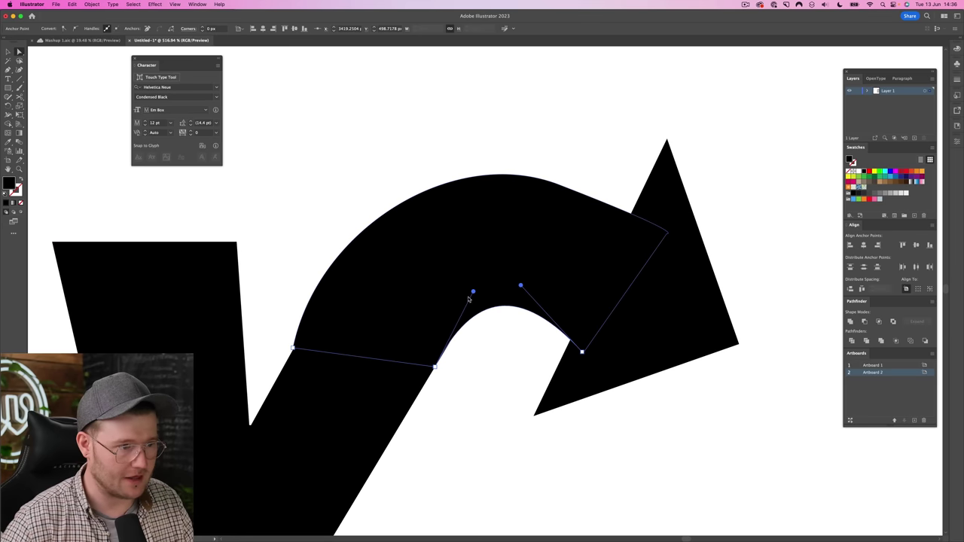
click(305, 339)
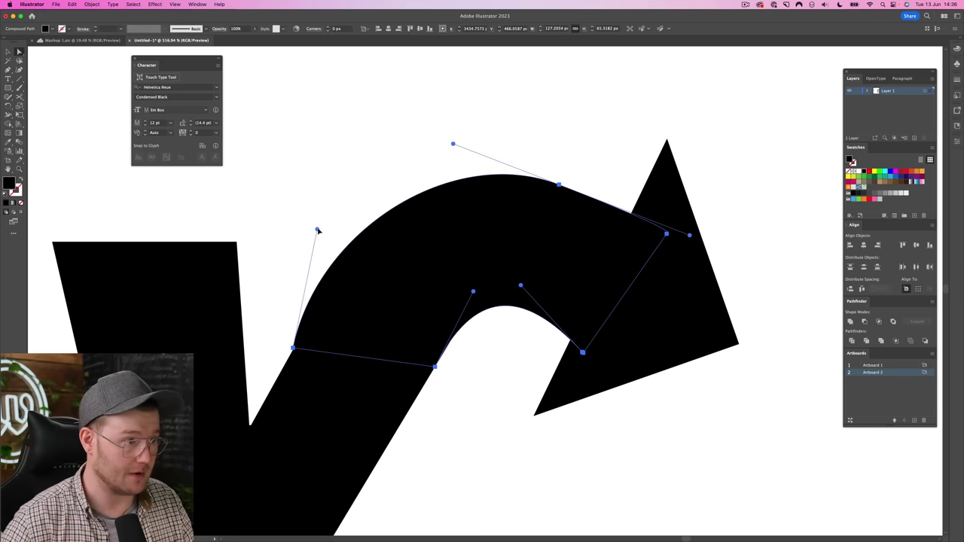
key(super+0)
key(super+minus)
key(super+minus)
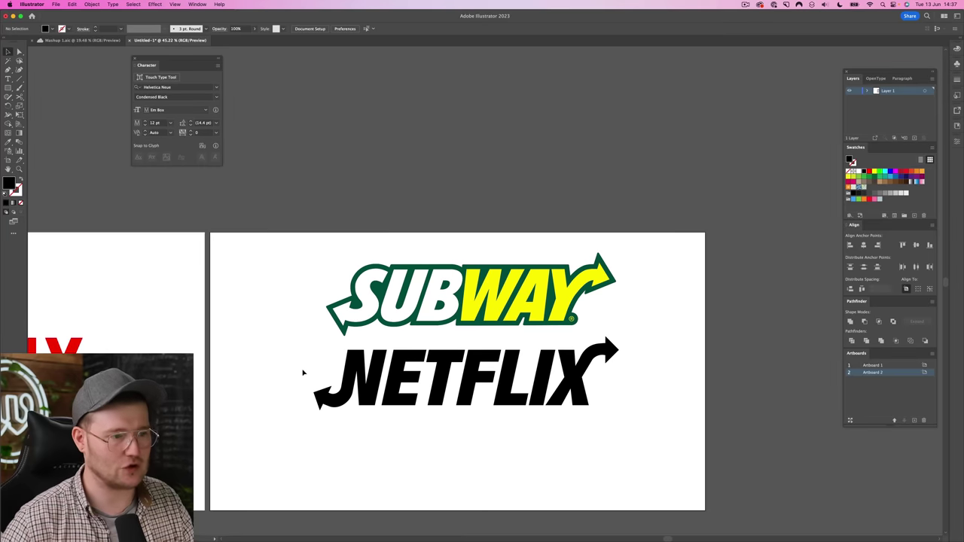
drag(623, 424, 616, 412)
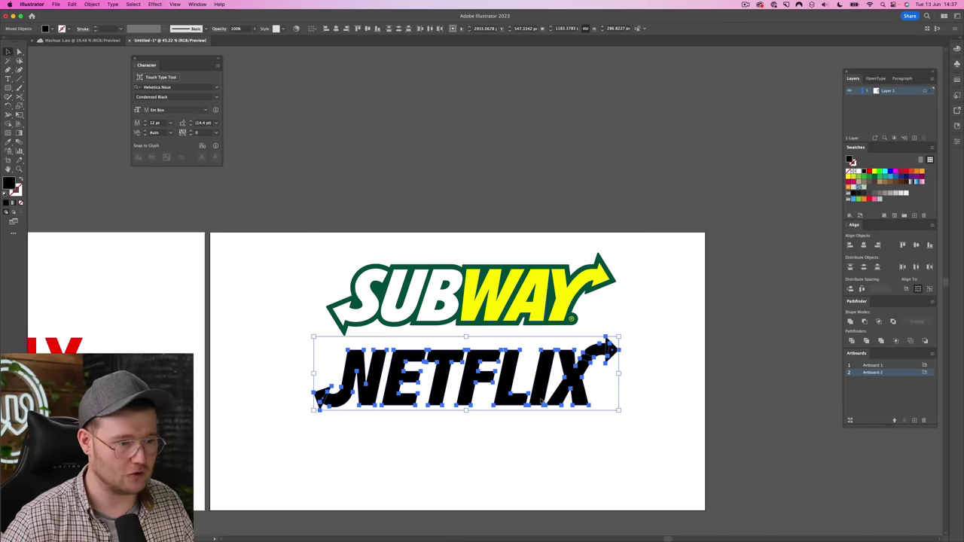
Keep a spare copy of NETFLIX and give the wordmark a 28 px offset outline.
key(super+c)
key(super+v)
drag(631, 354, 300, 421)
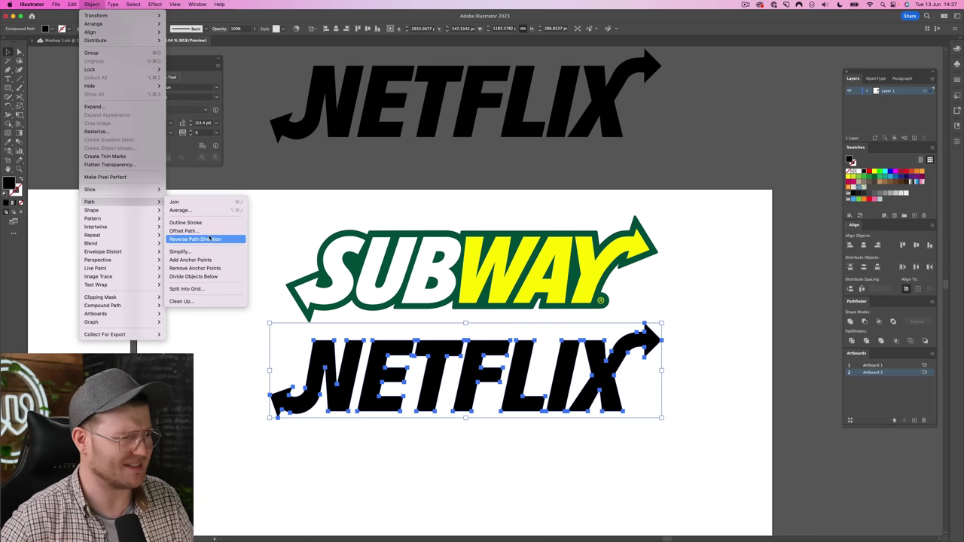
click(204, 231)
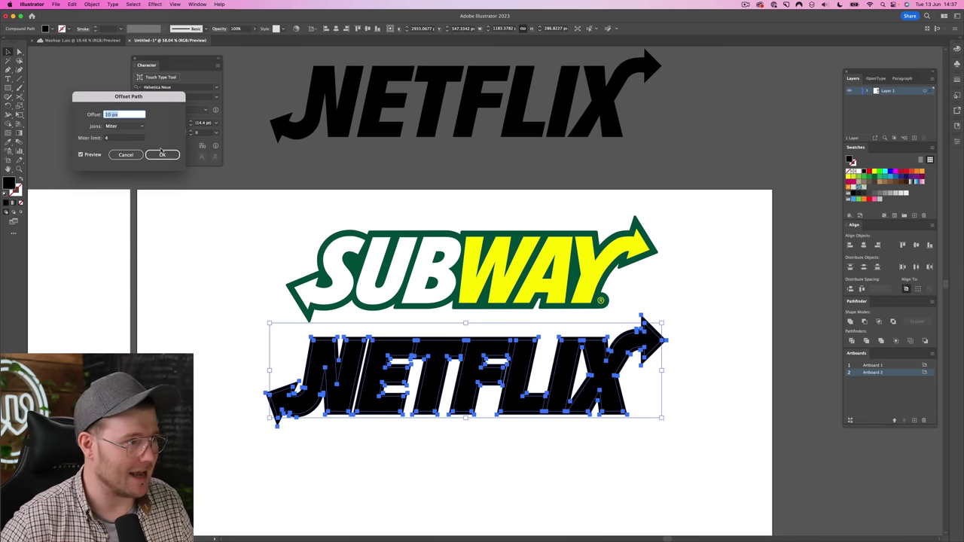
key(Up)
key(Up)
key(Up)
key(Up)
key(Up)
key(Up)
key(Up)
key(Up)
key(Up)
key(Up)
key(Up)
key(Up)
key(Up)
key(Up)
key(Up)
key(Up)
key(Up)
key(Up)
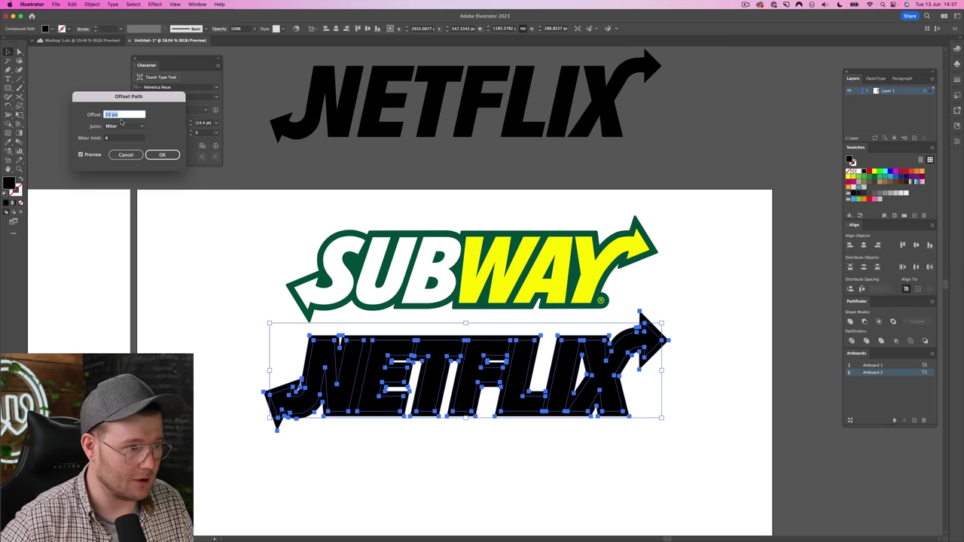
click(173, 155)
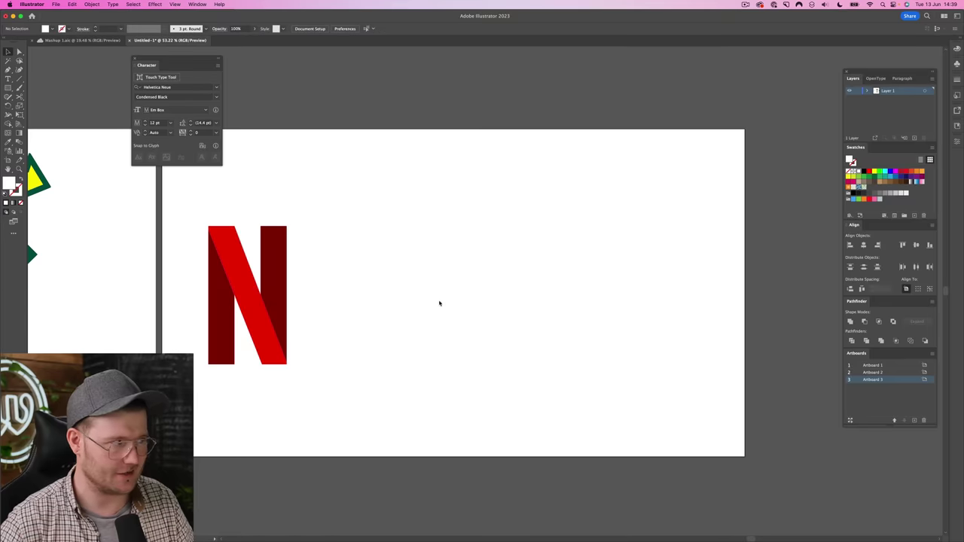
Rebuild the N's right leg as a rectangle filled with the N's red.
drag(465, 303, 465, 303)
key(ctrl+z)
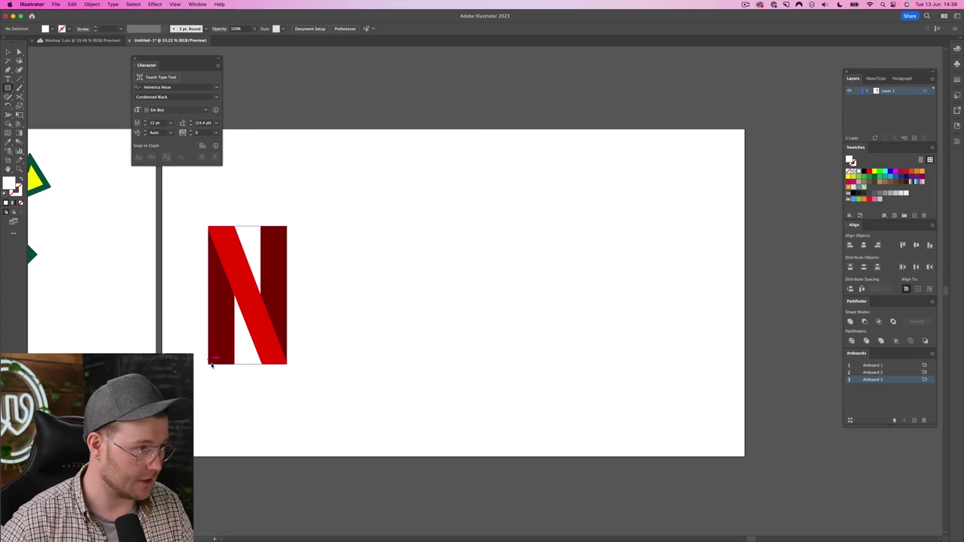
mouse_move(212, 365)
mouse_down()
mouse_move(232, 340)
mouse_move(234, 274)
mouse_up()
drag(222, 309, 460, 310)
key(i)
click(263, 280)
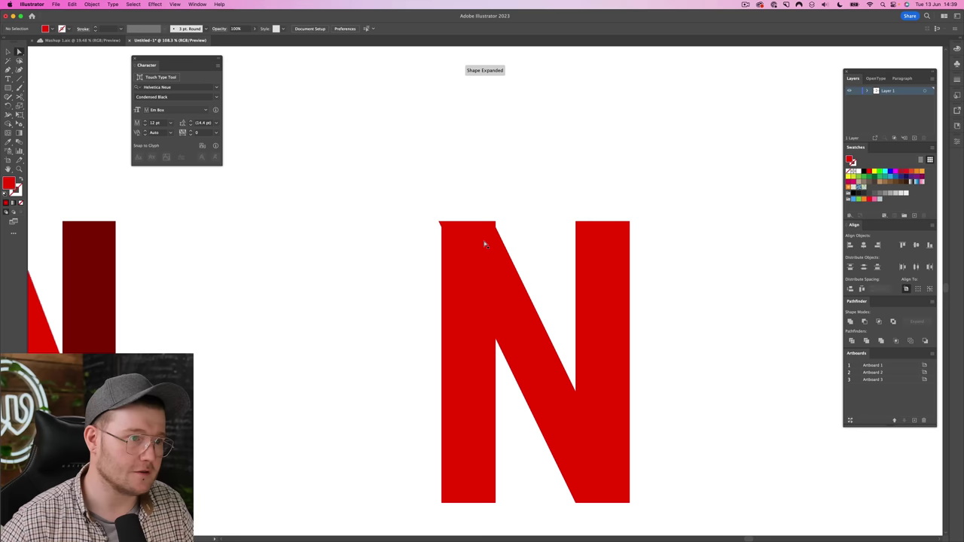
Rotate the red triangle into an arrowhead and place it up and right of the N.
click(443, 224)
scroll(590, 296, down, 3)
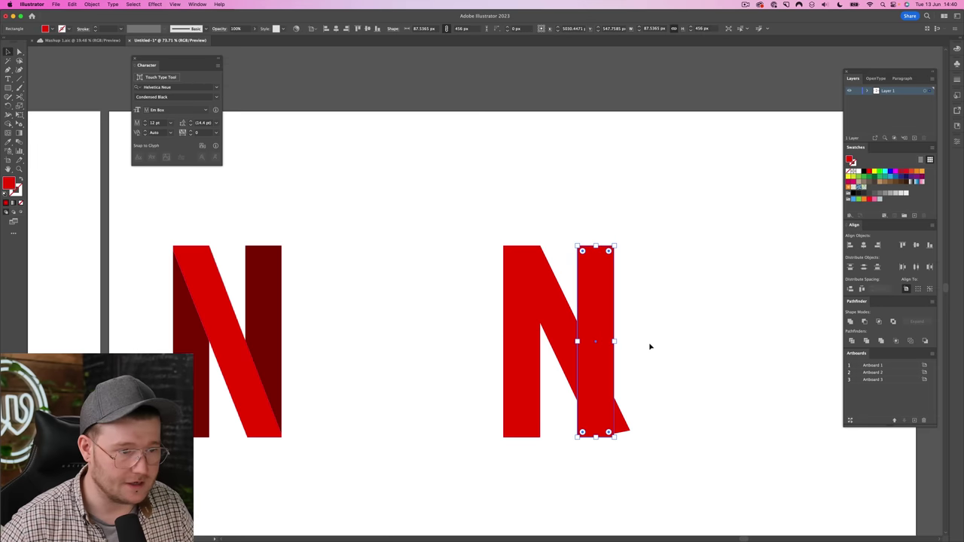
drag(650, 344, 631, 403)
scroll(630, 403, up, 5)
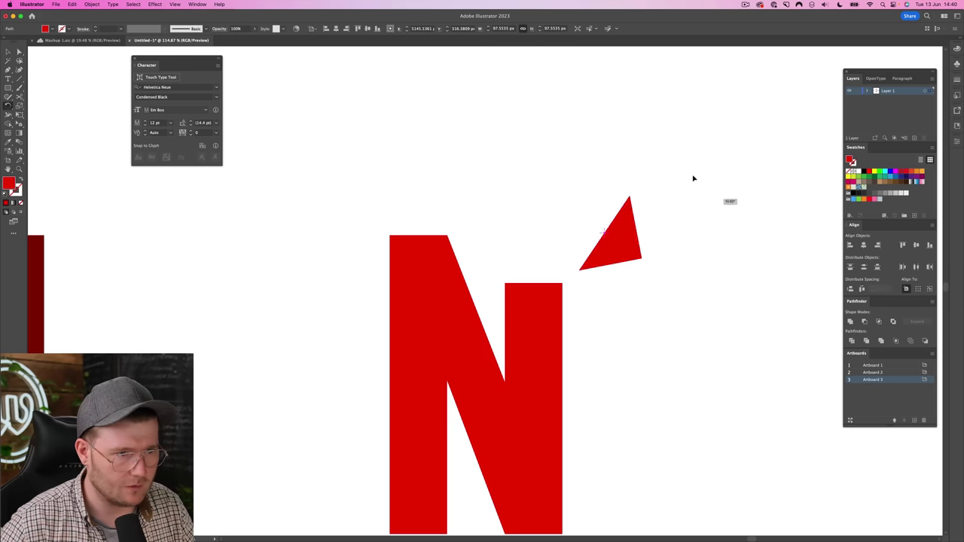
drag(694, 178, 608, 132)
drag(630, 223, 658, 209)
Draw a curved arrow shaft from the right leg's corner up to the arrowhead.
key(p)
drag(562, 282, 562, 255)
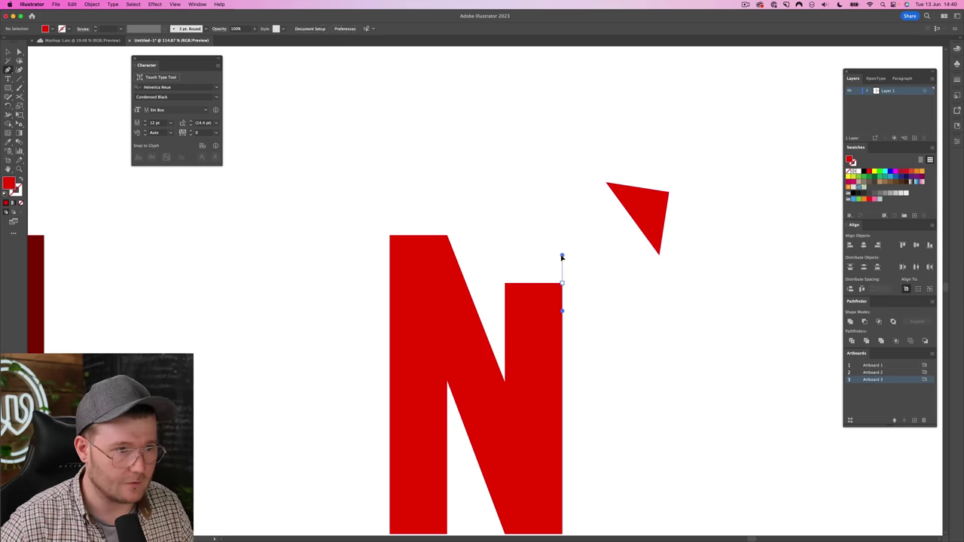
click(618, 193)
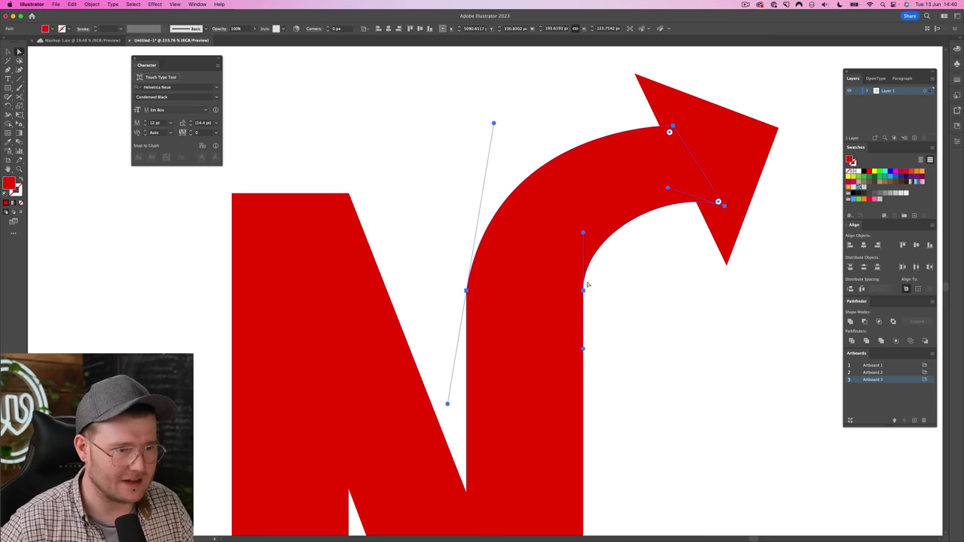
drag(495, 123, 481, 134)
key(super+shift+a)
scroll(510, 204, down, 5)
scroll(420, 223, up, 3)
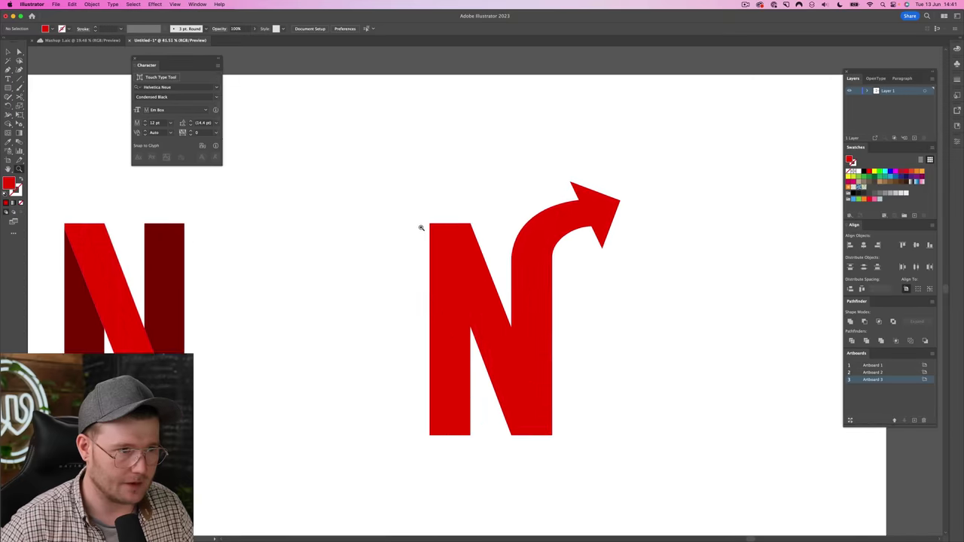
scroll(579, 257, up, 4)
drag(635, 197, 420, 407)
key(super+shift+a)
scroll(420, 226, down, 5)
scroll(561, 214, up, 3)
Mirror a copy of the arrow and move it down to curve from the left leg.
key(Return)
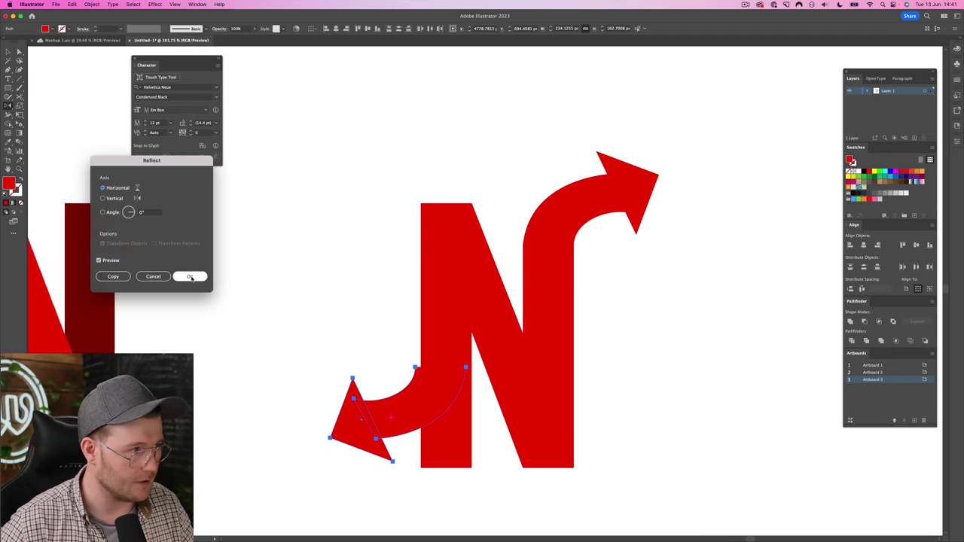
key(Return)
scroll(415, 308, down, 3)
drag(414, 309, 416, 405)
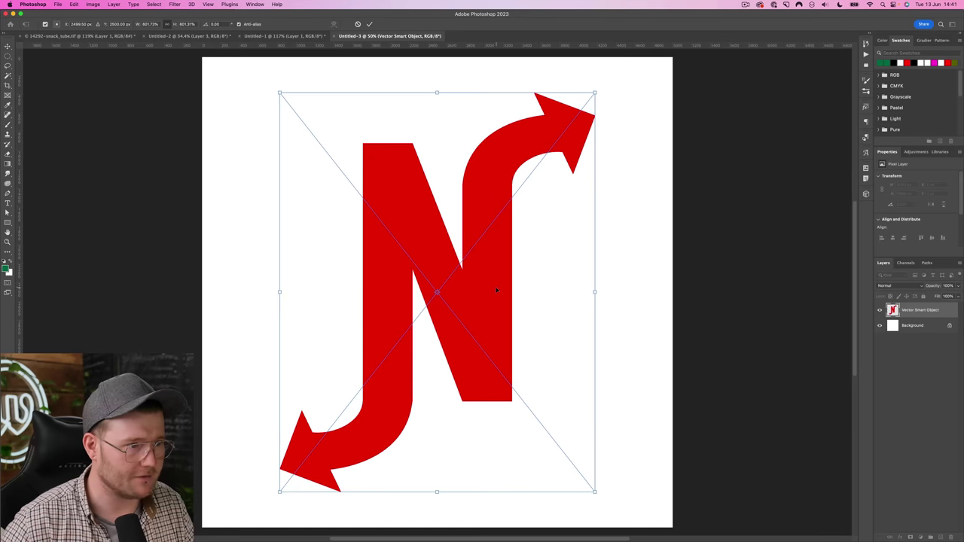
key(Return)
key(z)
drag(492, 287, 435, 291)
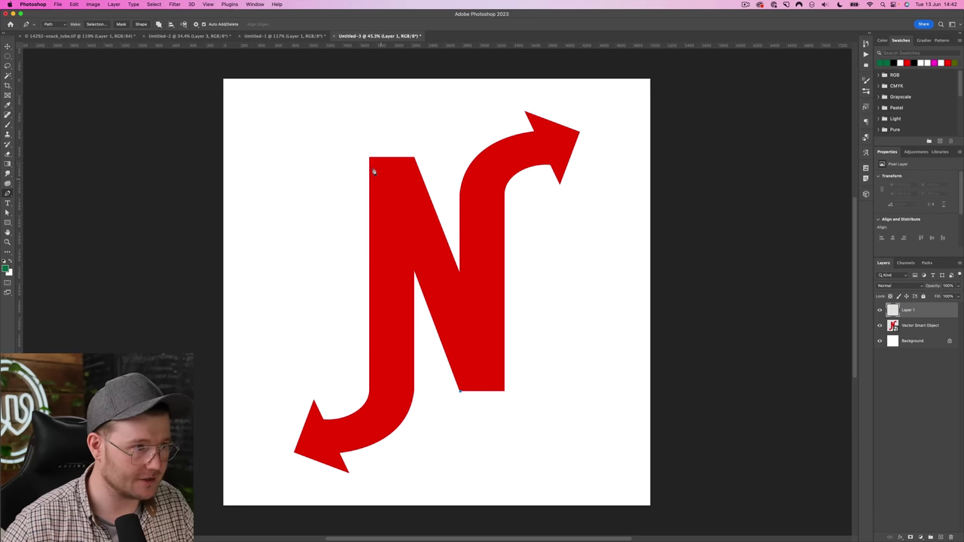
Make the shadow path a selection and fill it with a black-to-transparent gradient fading downward.
click(370, 158)
key(ctrl+Return)
key(g)
key(d)
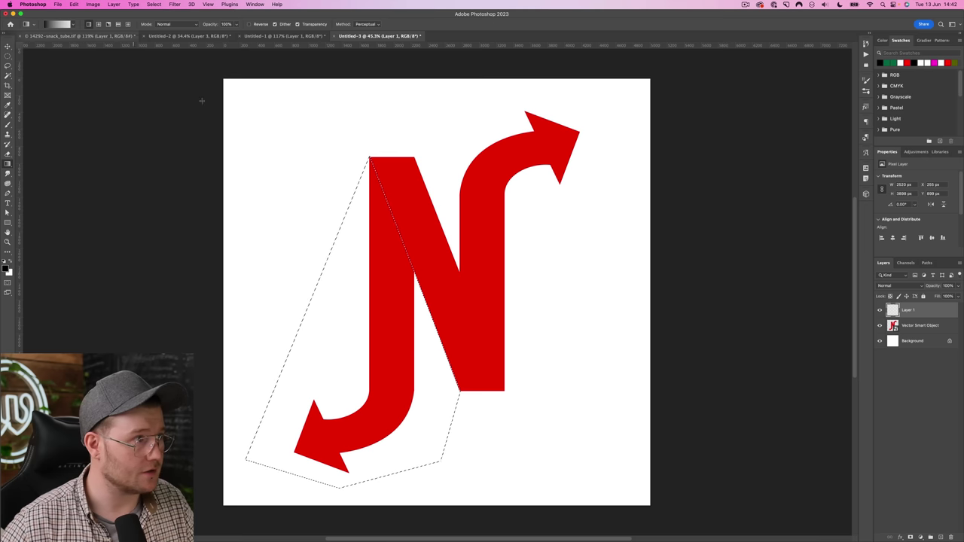
drag(371, 161, 398, 424)
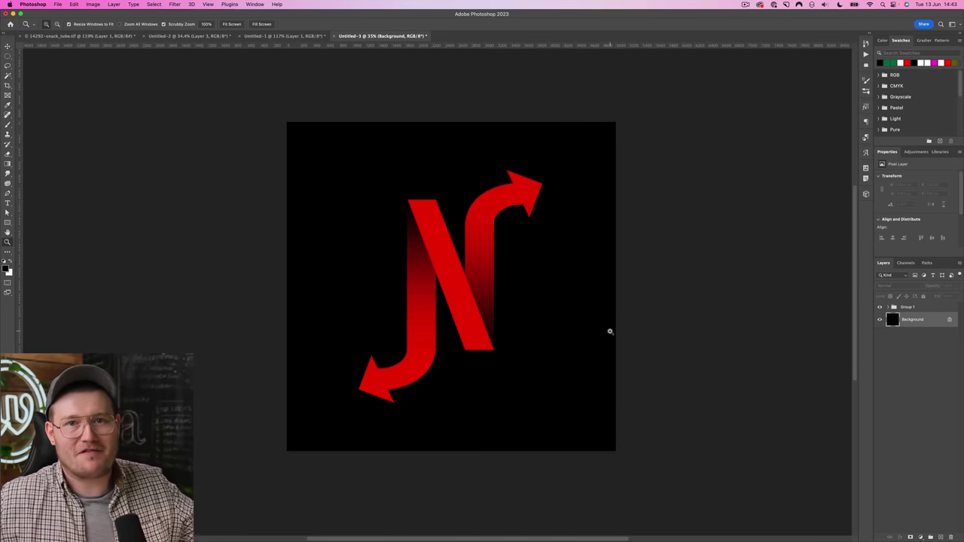
mouse_move(461, 282)
mouse_down()
mouse_move(478, 280)
mouse_move(461, 282)
mouse_up()
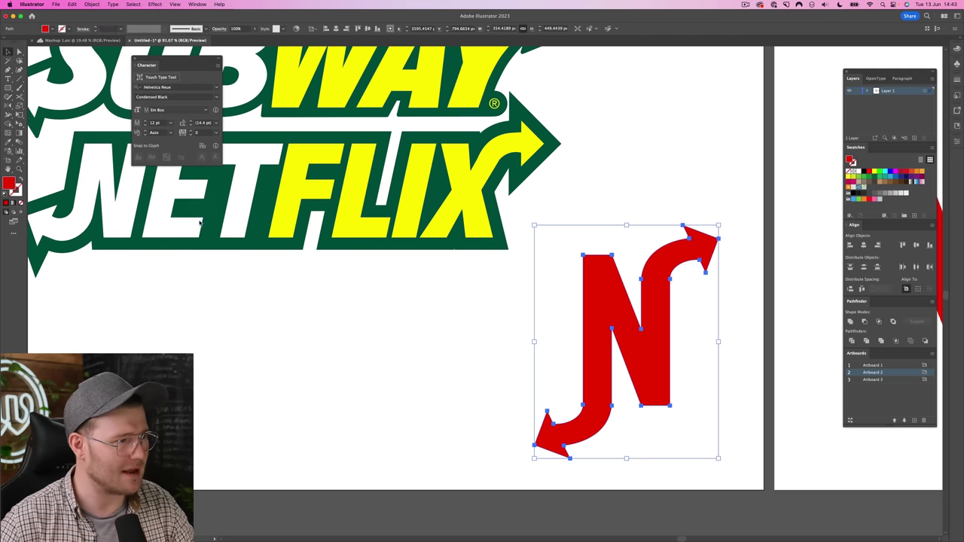
Add an offset outline around the arrow N and recolour the N's fill yellow.
click(91, 4)
click(202, 231)
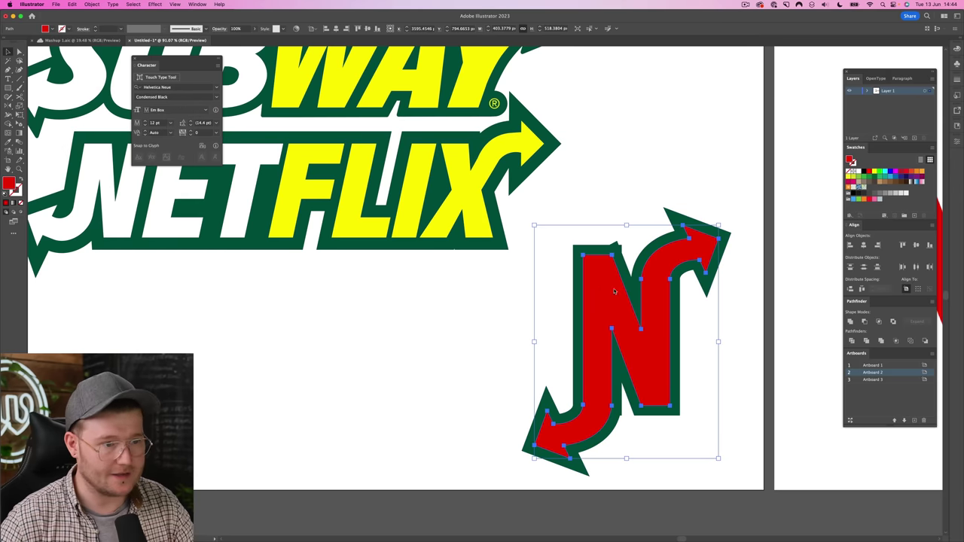
key(i)
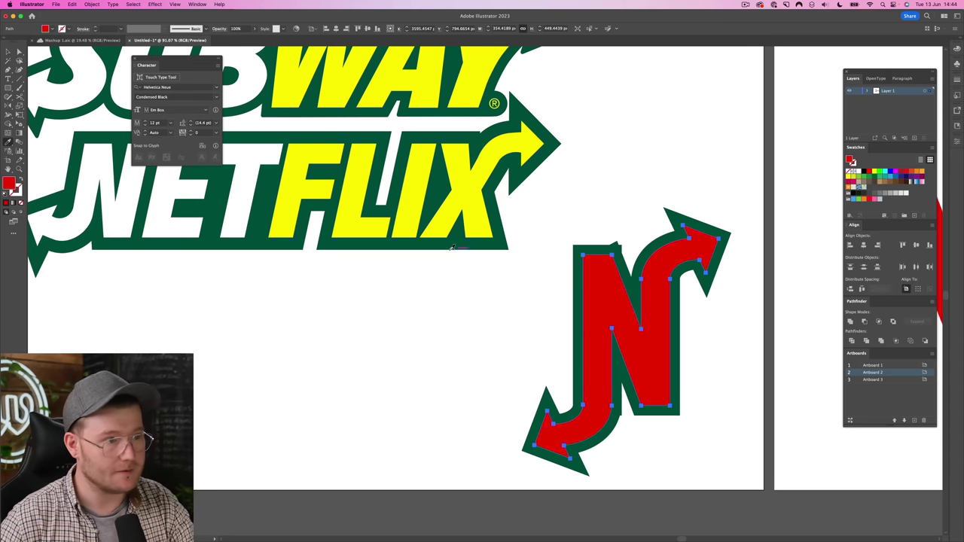
click(448, 218)
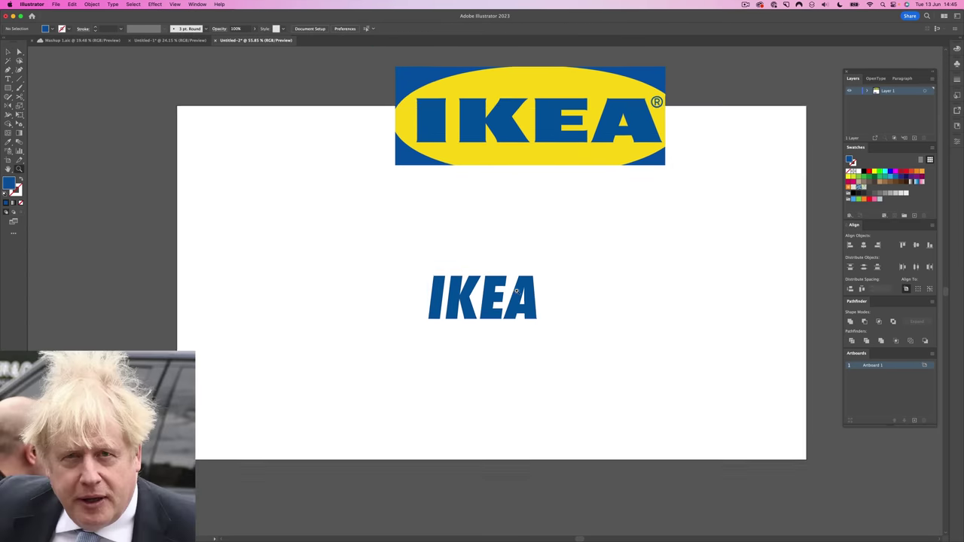
Paste the Nike swoosh under the IKEA lettering and recolour it IKEA yellow.
scroll(534, 300, up, 2)
key(super+v)
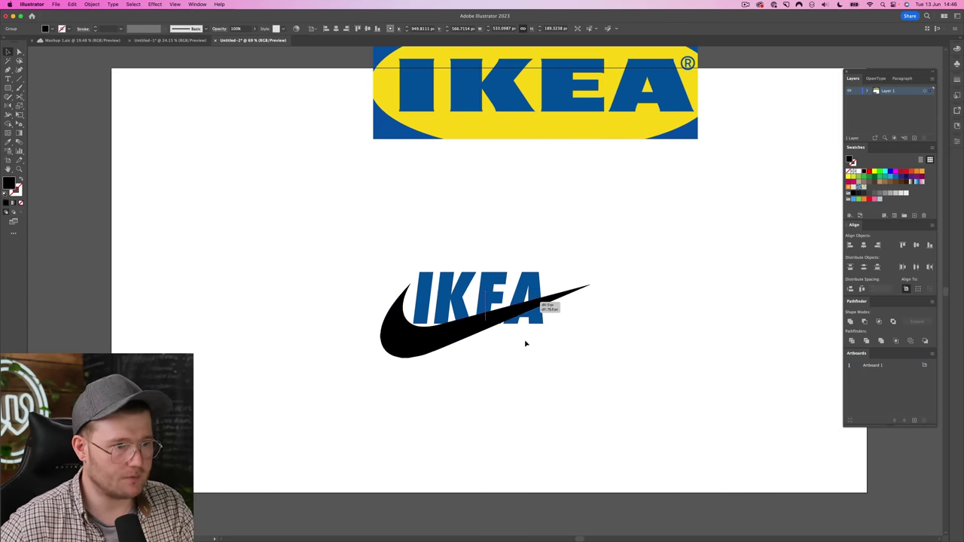
mouse_move(528, 331)
mouse_down()
mouse_move(520, 339)
mouse_move(531, 324)
mouse_move(532, 334)
mouse_up()
key(i)
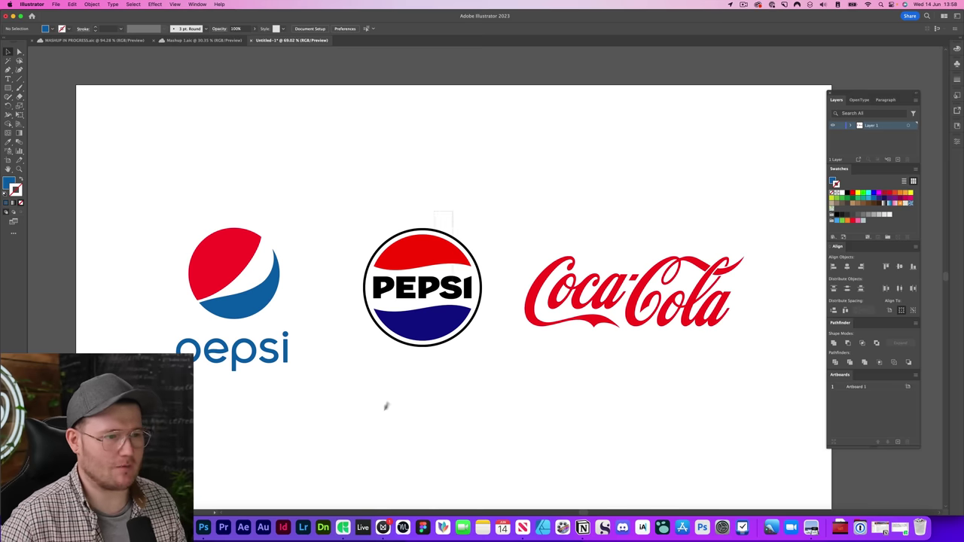
Ungroup the old Pepsi logo and move its globe into position on Artboard 2.
key(z)
mouse_move(422, 294)
mouse_down()
mouse_move(551, 279)
mouse_move(424, 297)
mouse_up()
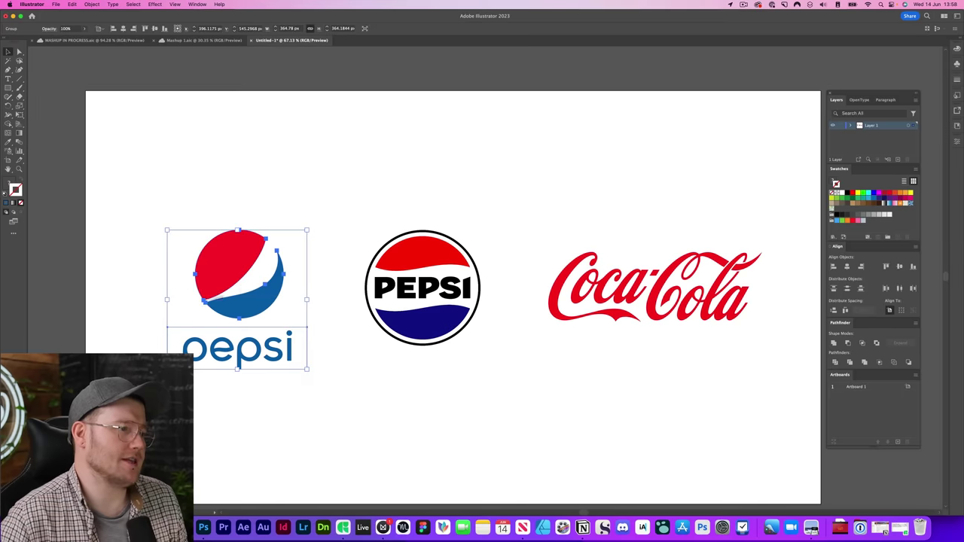
right_click(251, 289)
click(267, 389)
click(291, 302)
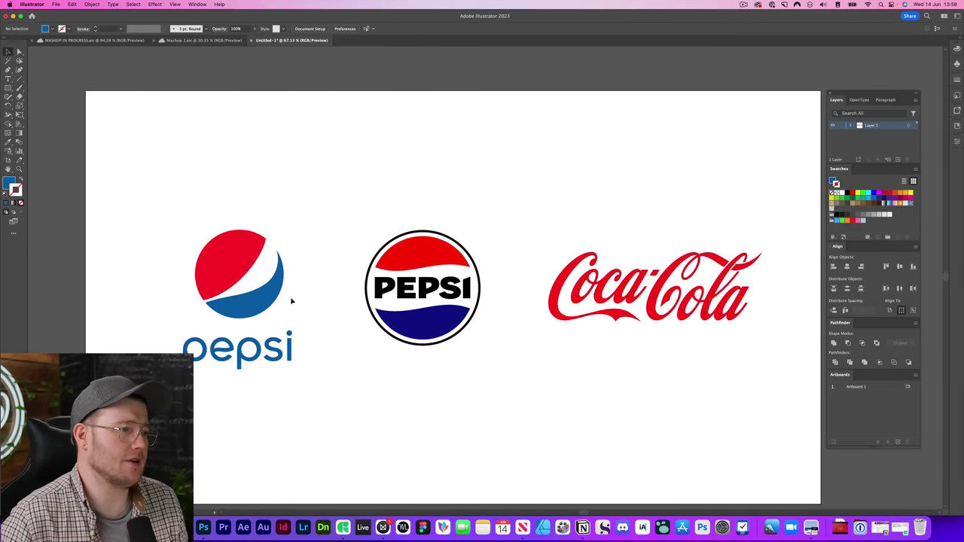
mouse_move(245, 276)
mouse_down()
mouse_move(340, 283)
mouse_move(247, 277)
mouse_up()
click(358, 398)
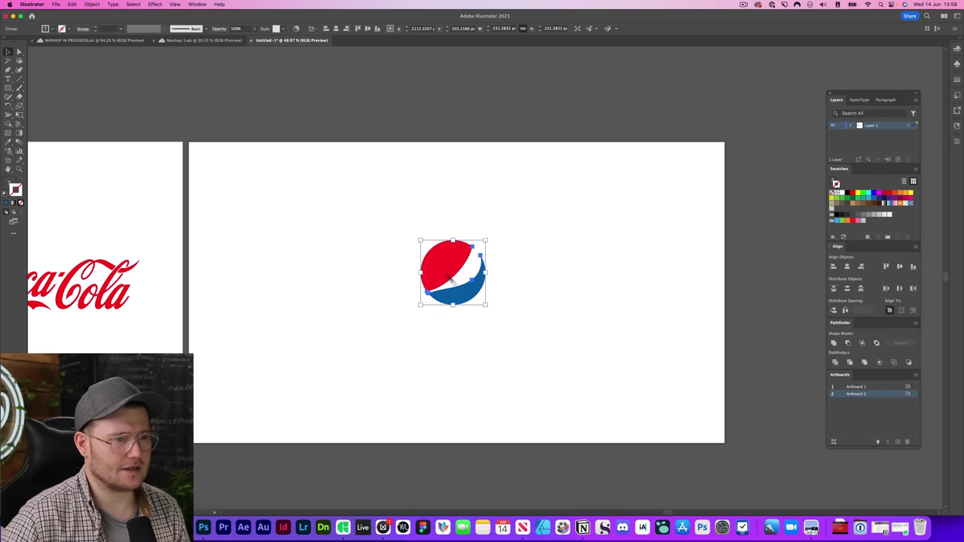
Add the text COKE below the Pepsi globe.
key(t)
click(414, 324)
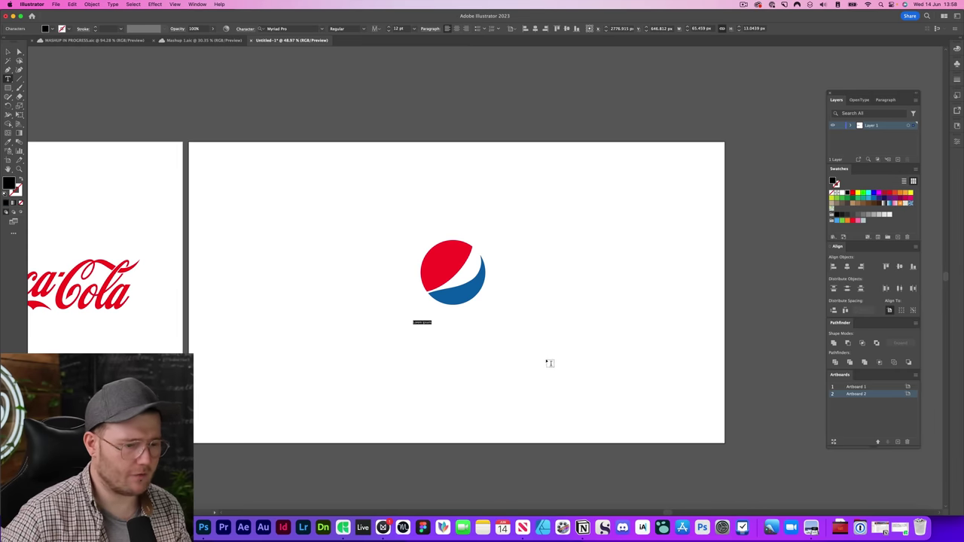
key(Escape)
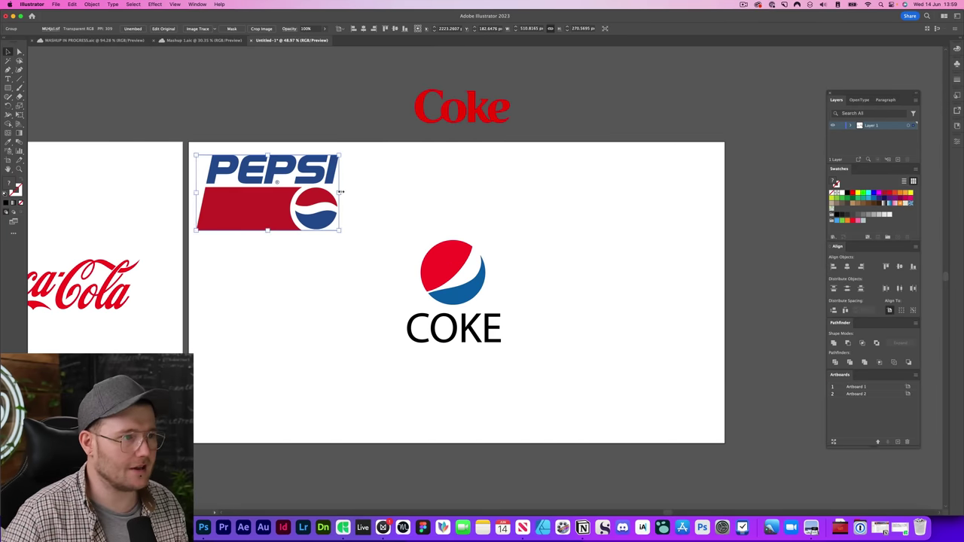
click(382, 184)
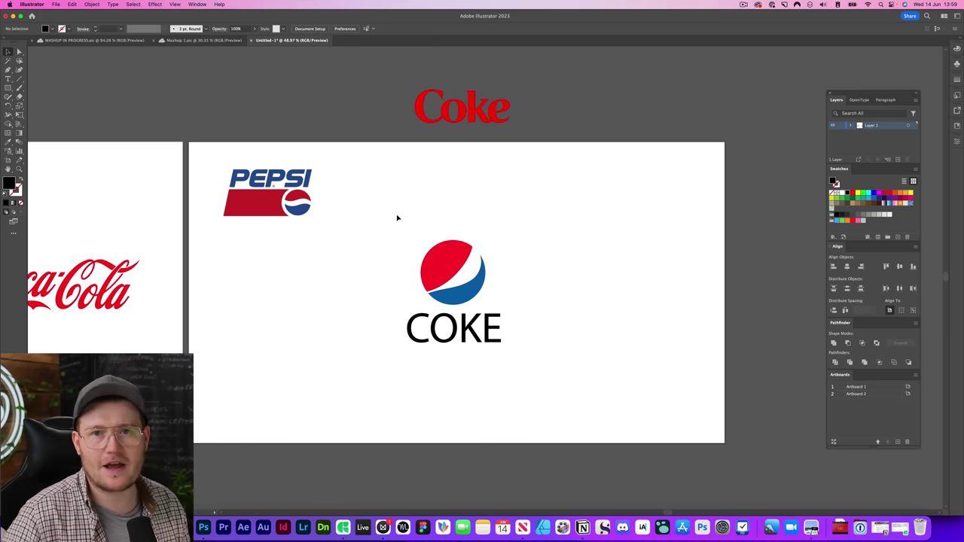
scroll(276, 210, down, 1)
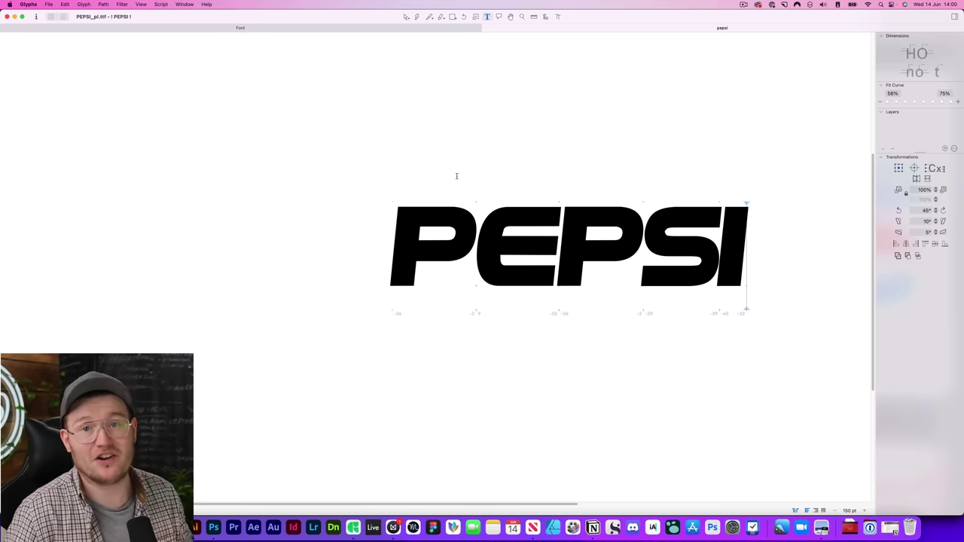
Replace the PEPSI sample text with 'coke'.
key(super+a)
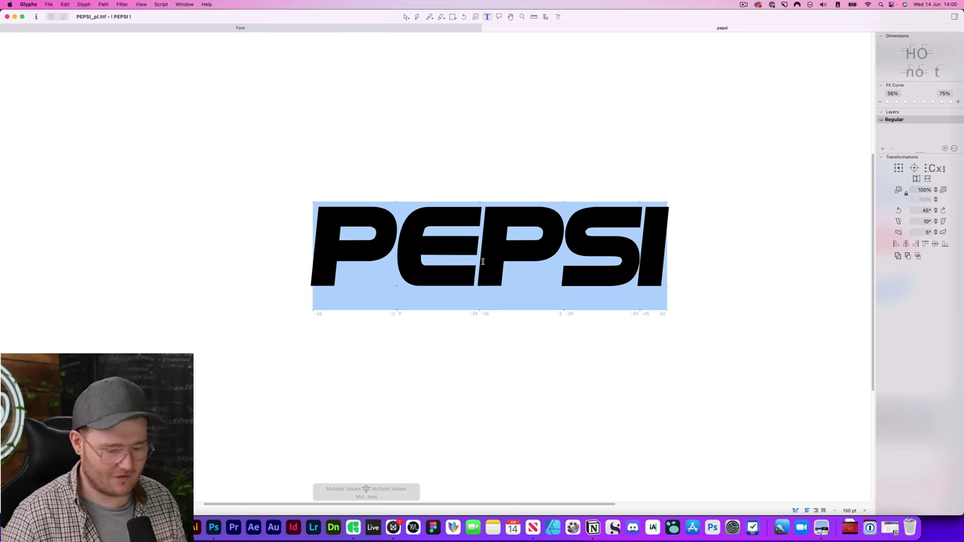
text(coke)
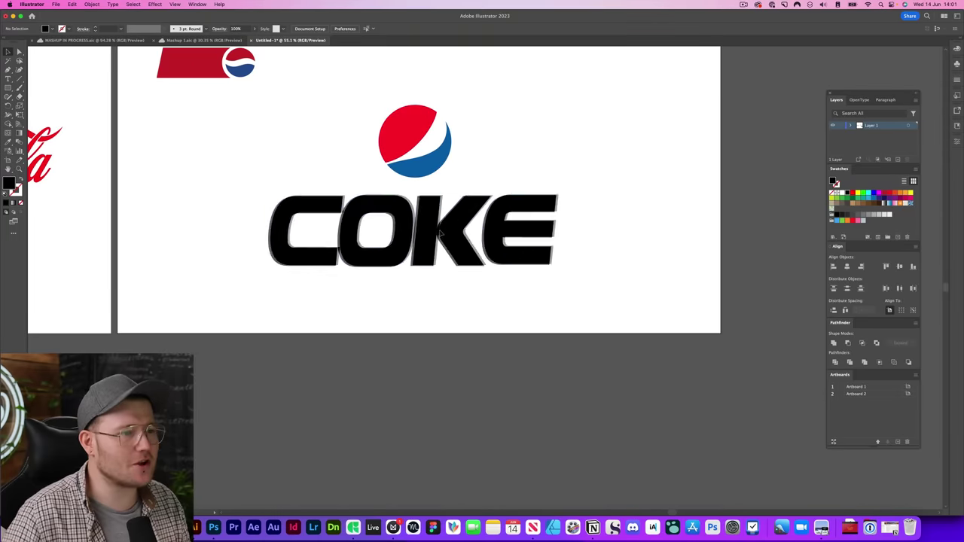
Colour COKE Pepsi red, shrink it, and select the Pepsi globe above it.
key(i)
click(414, 125)
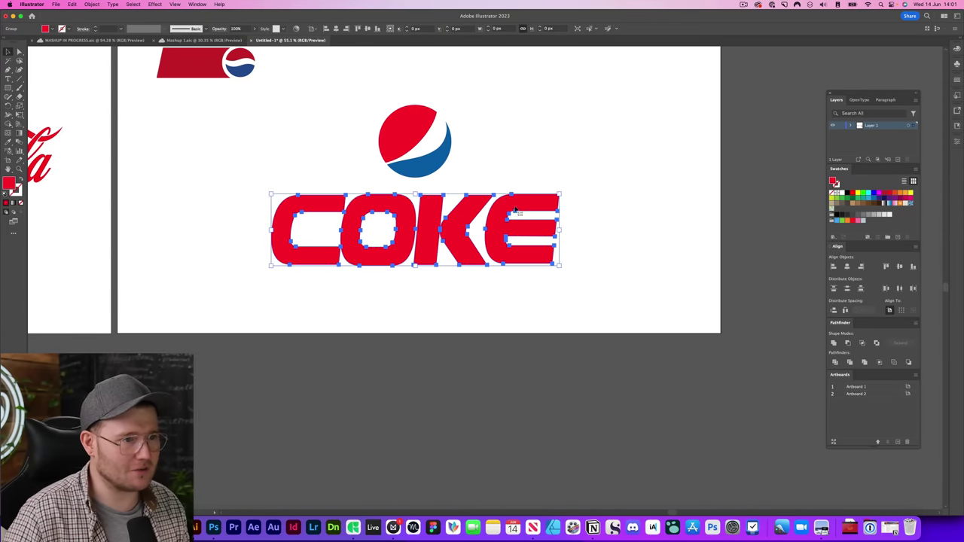
drag(562, 229, 532, 238)
scroll(532, 239, up, 5)
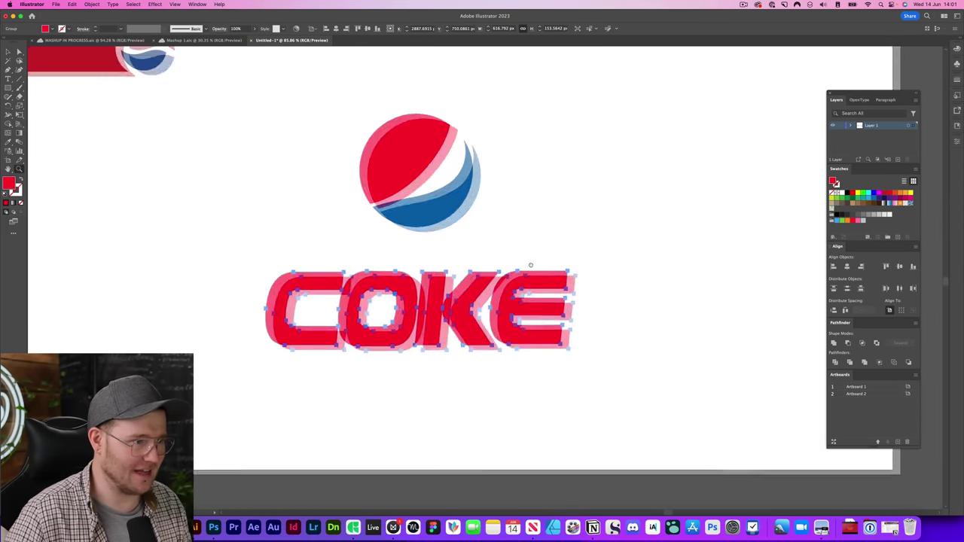
click(448, 336)
scroll(448, 335, down, 5)
click(443, 264)
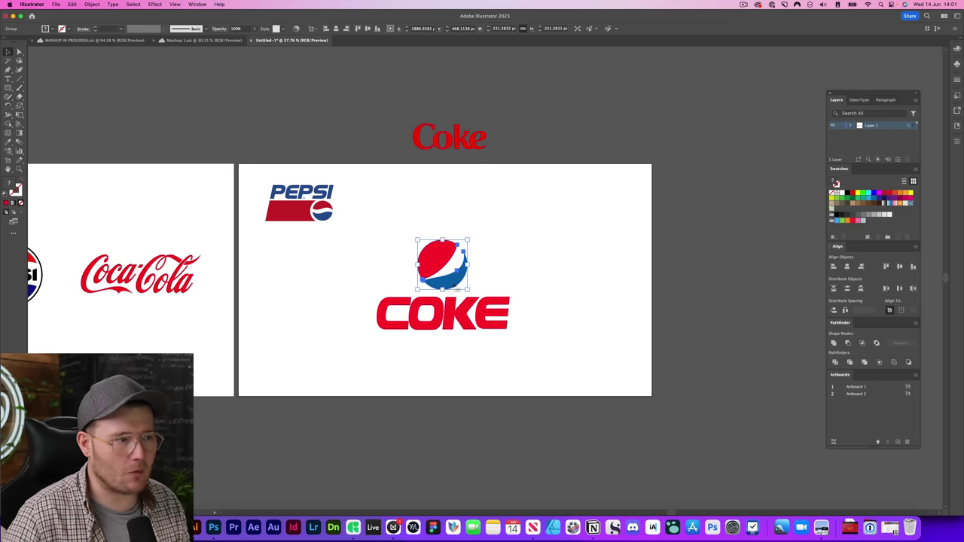
scroll(123, 298, up, 6)
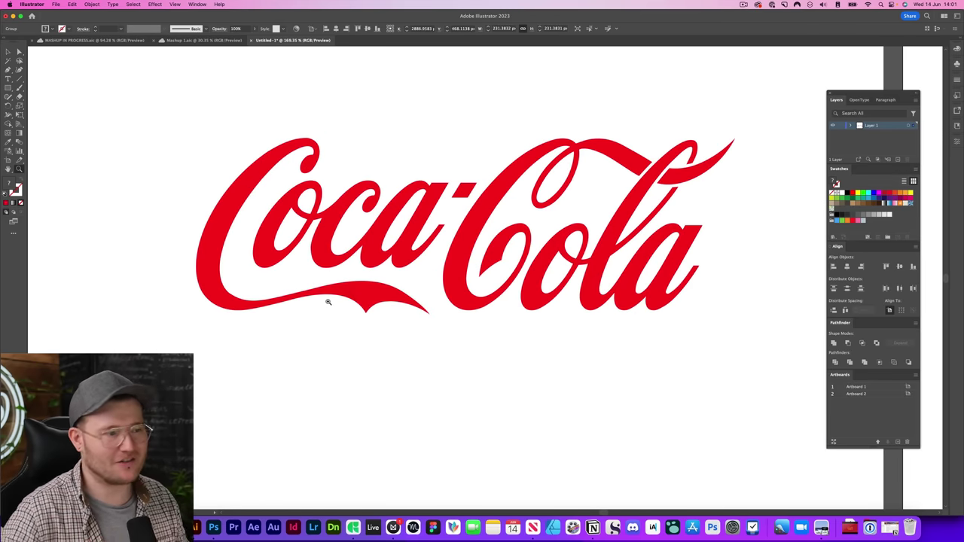
scroll(560, 317, right, 10)
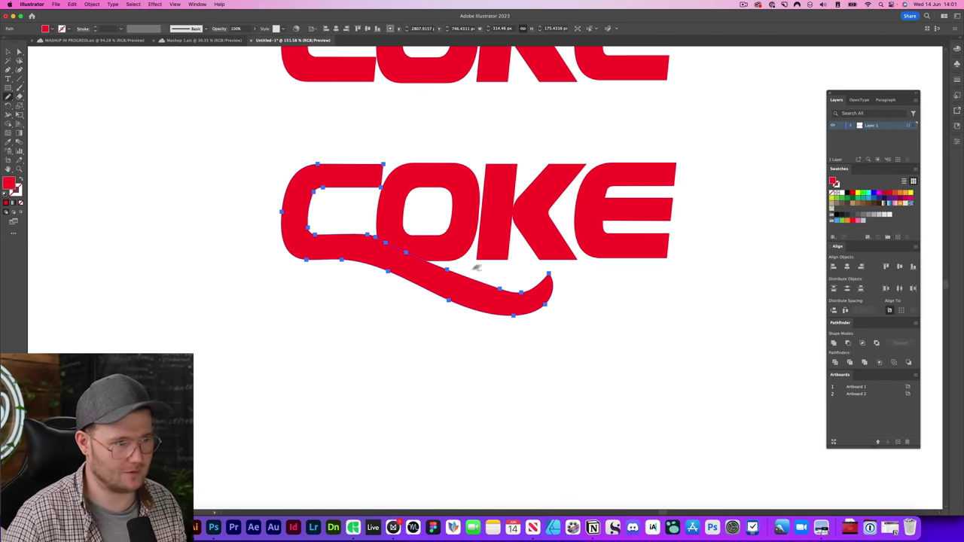
Try a swoosh on the C, undo it, and nudge O, K and E right.
key(super+z)
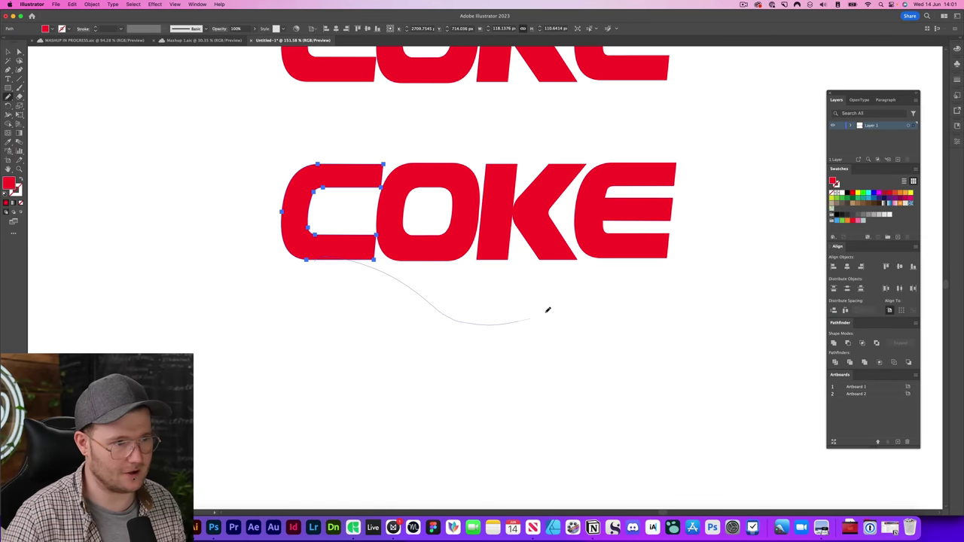
drag(372, 226, 373, 234)
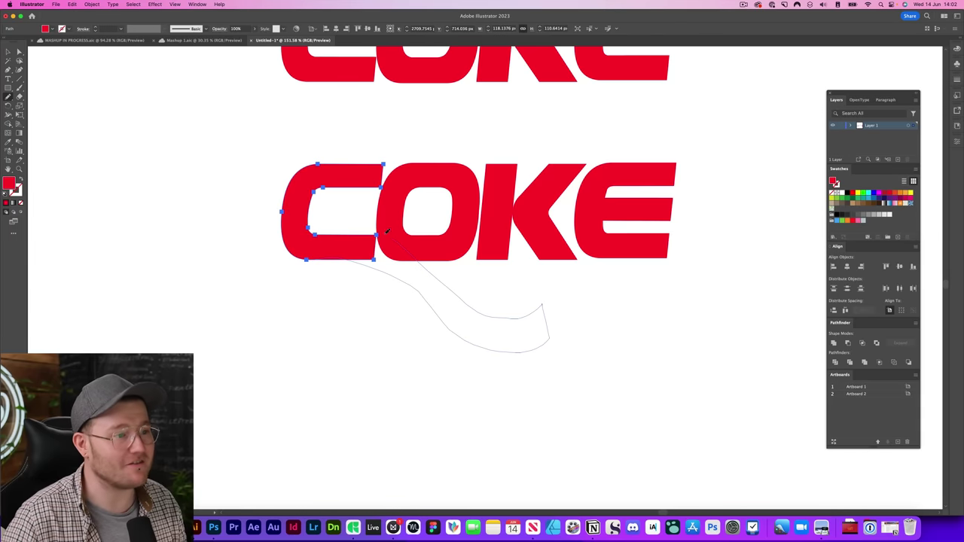
drag(387, 231, 371, 235)
key(super+z)
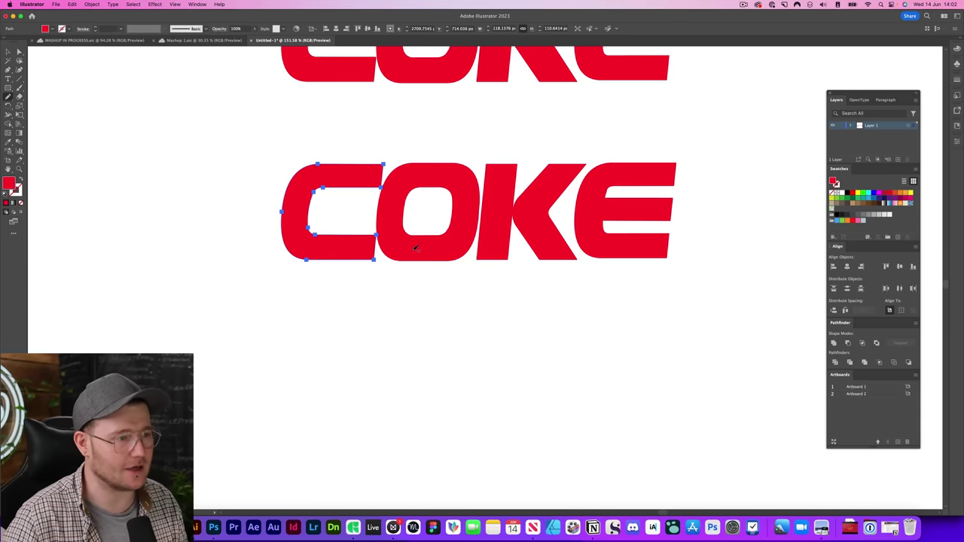
key(v)
drag(704, 298, 459, 241)
key(shift+Right)
key(shift+Right)
key(shift+Right)
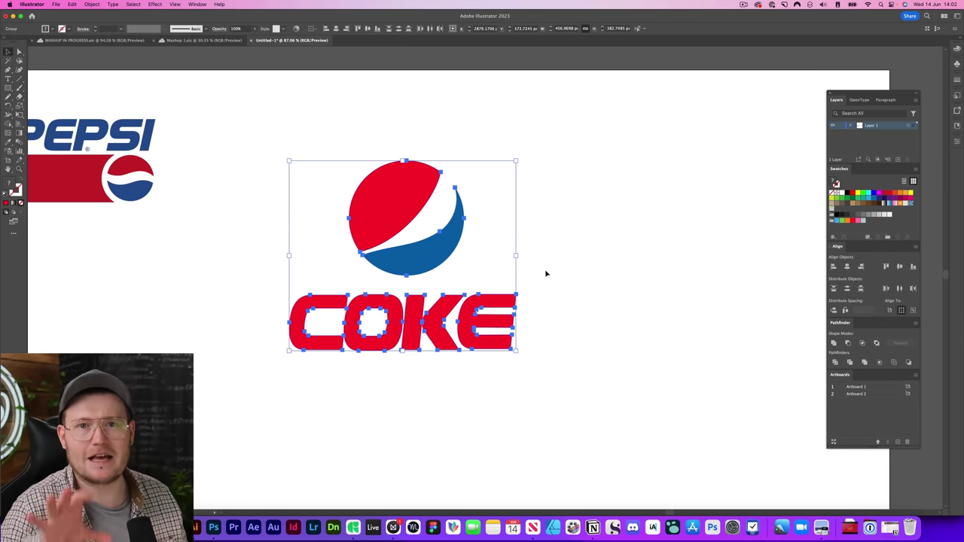
Select only the COKE lettering in the Illustrator logo artwork.
key(super+Tab)
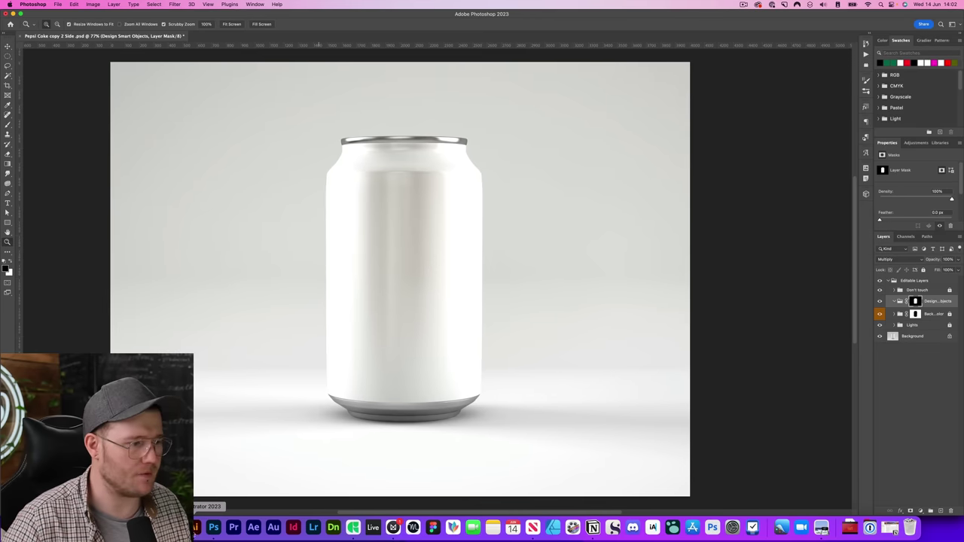
click(194, 527)
drag(565, 186, 288, 377)
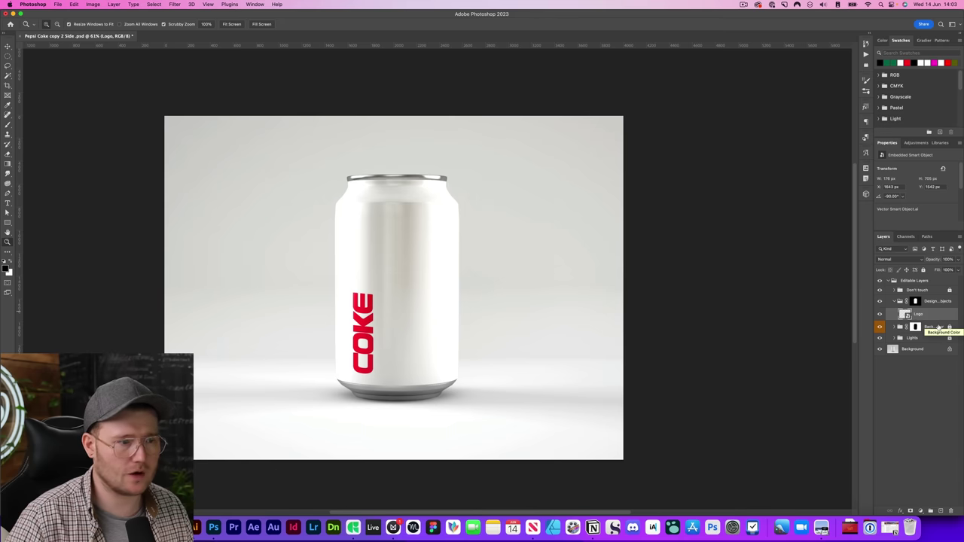
Give the Photoshop Logo layer a white Color Overlay.
double_click(917, 319)
click(636, 289)
click(626, 299)
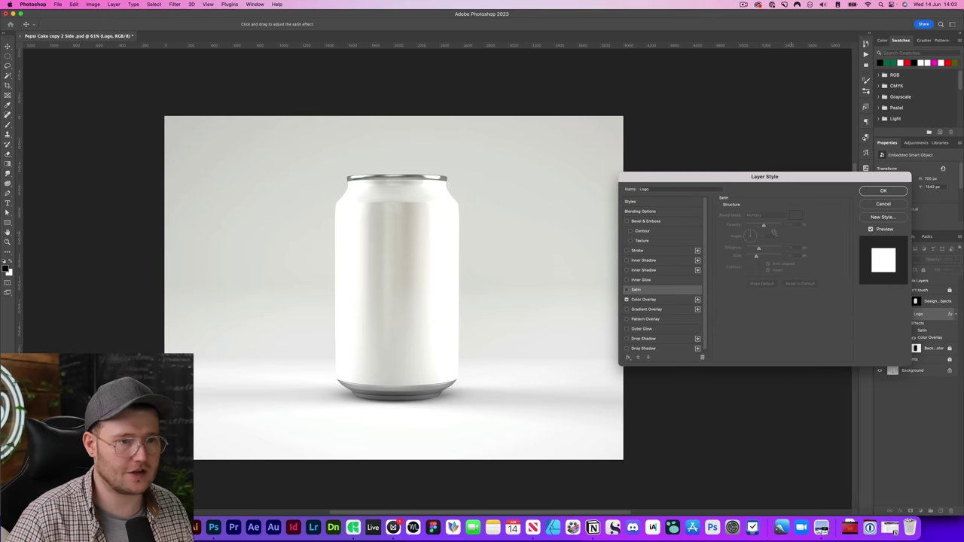
click(884, 191)
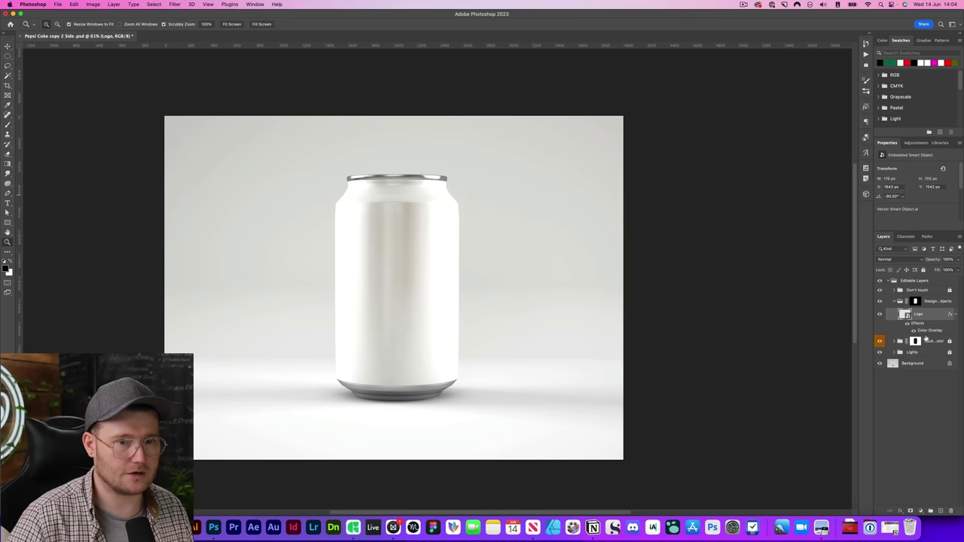
Cover the whole can with a rectangle filled red FF002A.
key(u)
drag(312, 164, 477, 409)
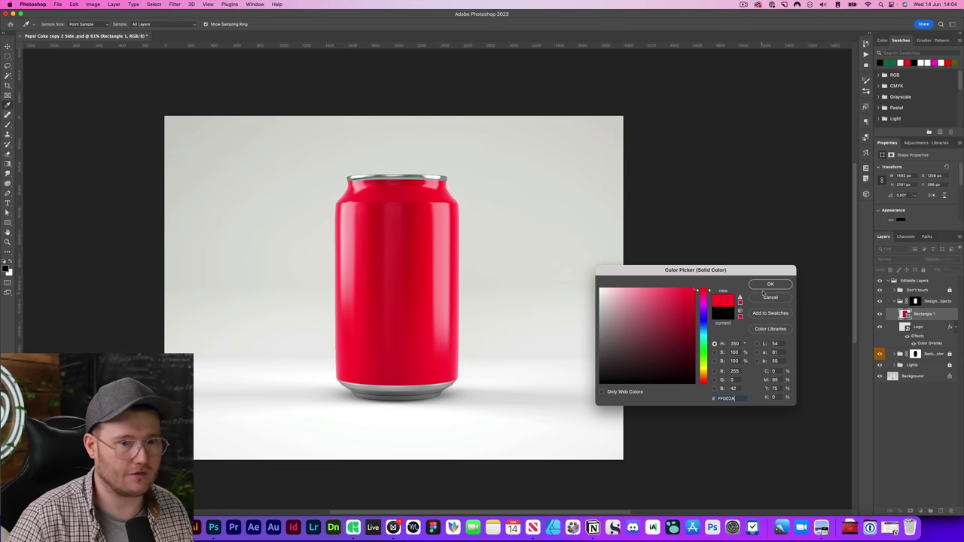
click(769, 285)
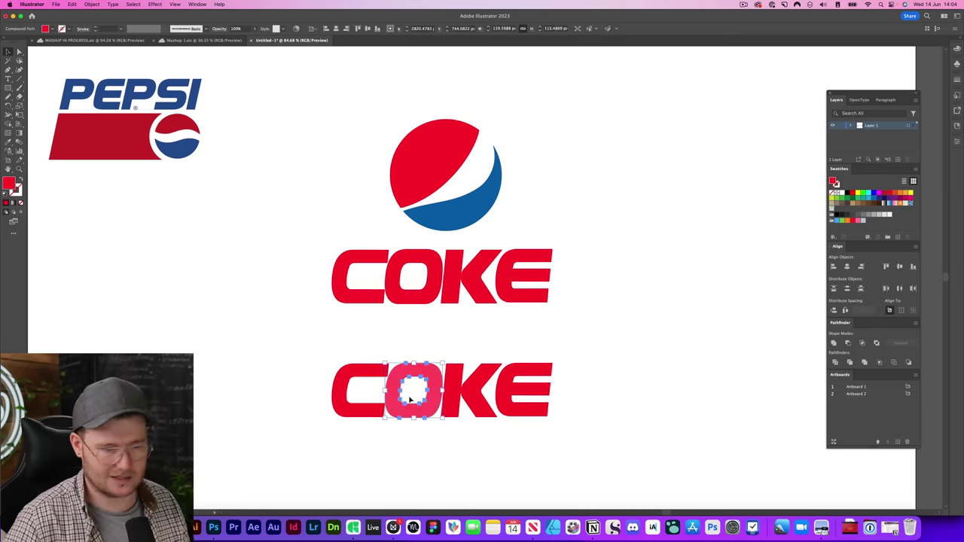
Replace the lower COKE's O with a scaled Pepsi globe and shift the C left.
key(Delete)
drag(470, 215, 429, 393)
drag(371, 407, 358, 407)
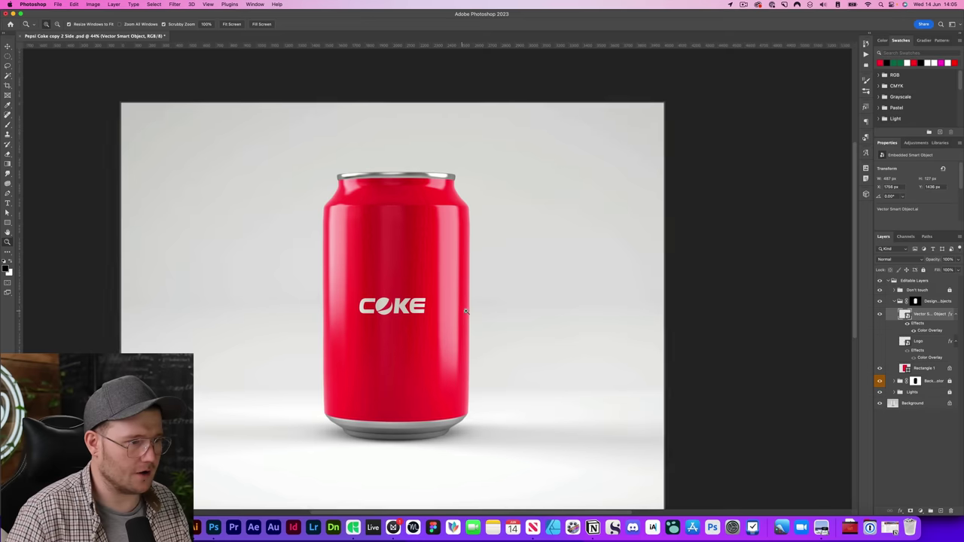
Free Transform the pasted COKE logo to run vertically on the can's left side.
key(ctrl+t)
mouse_move(426, 304)
mouse_down()
mouse_move(463, 302)
mouse_move(412, 305)
mouse_up()
drag(469, 304, 392, 184)
drag(392, 271, 360, 274)
drag(346, 190, 345, 263)
key(Return)
drag(348, 335, 346, 351)
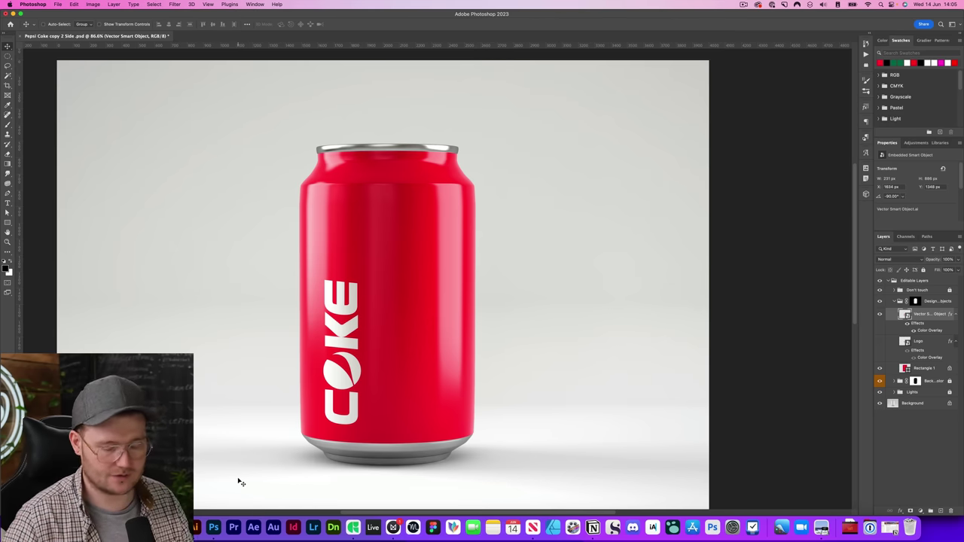
Draw a curved white stripe across the can with the Pen tool.
key(super+minus)
key(p)
drag(386, 164, 387, 184)
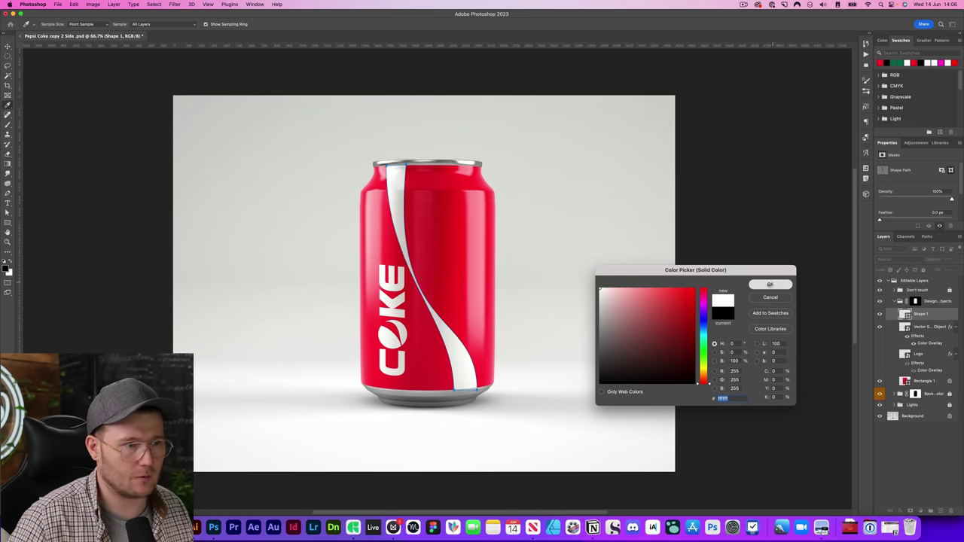
key(Return)
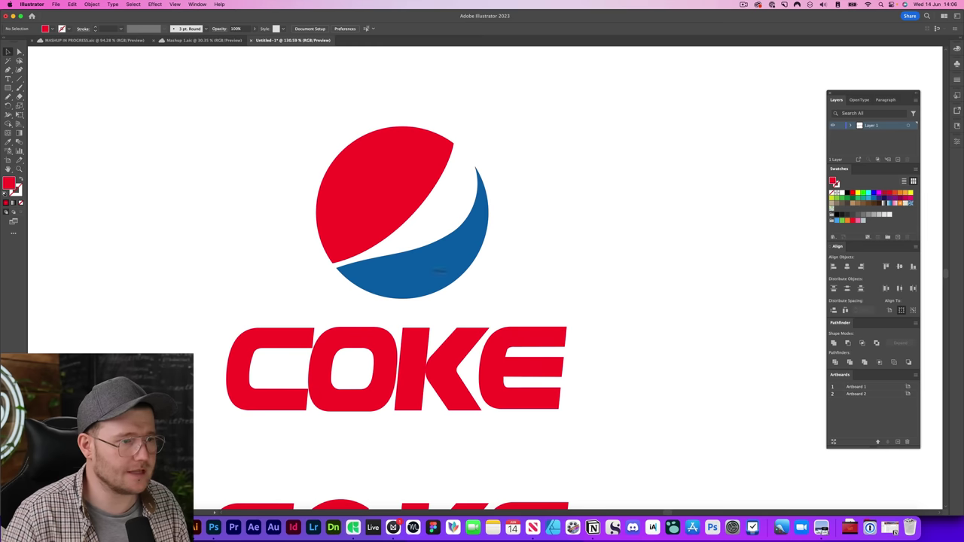
Duplicate the rectangle, recolour it blue 0066AE, and select the Weird Middle Thin stripe path.
click(419, 264)
double_click(420, 268)
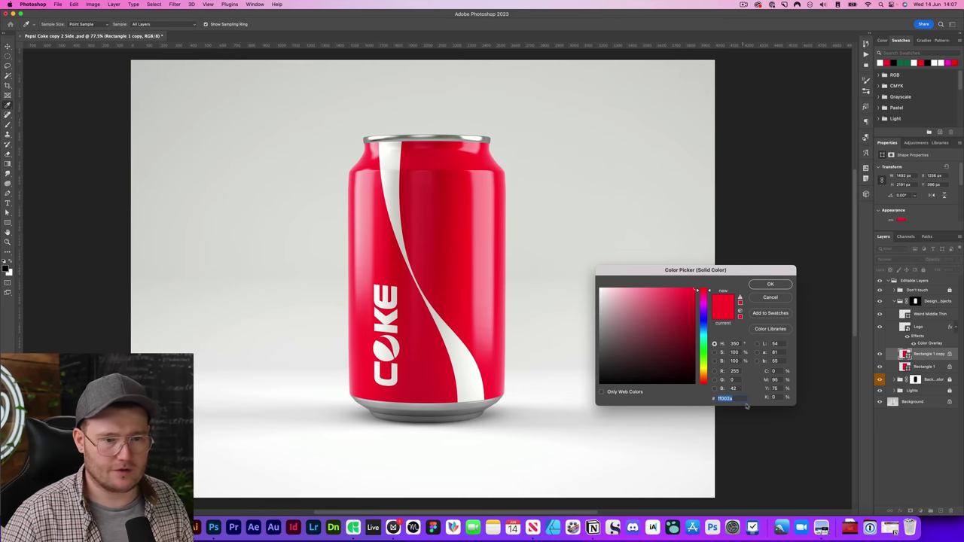
text(0066AE)
click(768, 284)
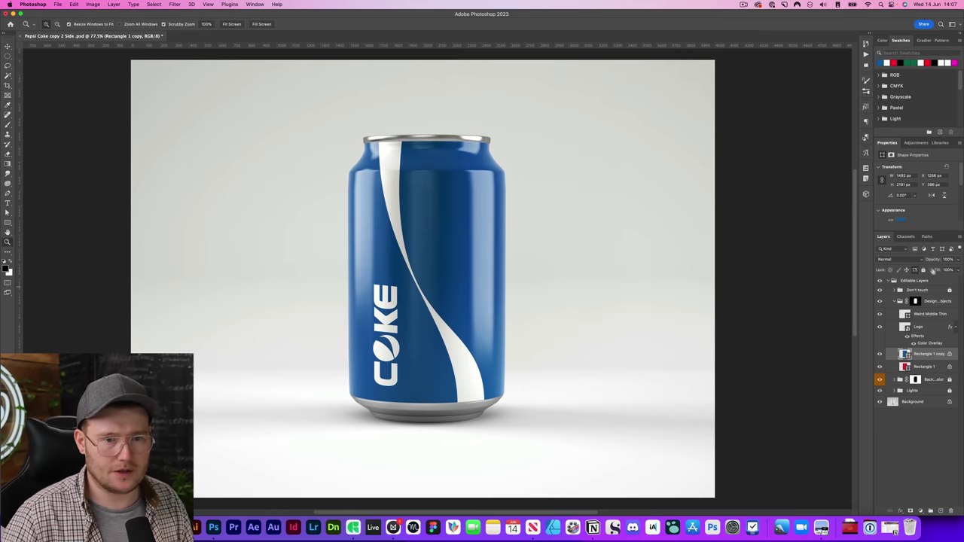
key(p)
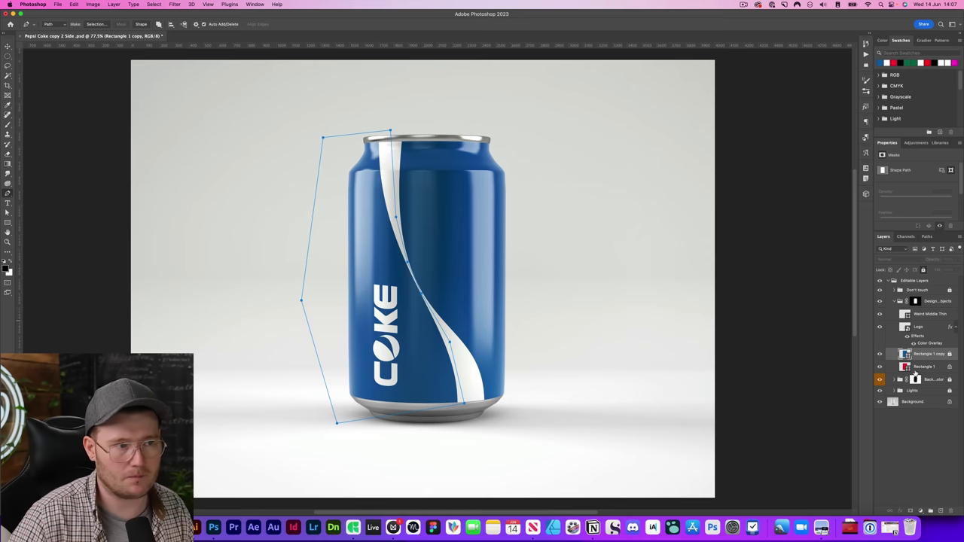
key(v)
click(921, 314)
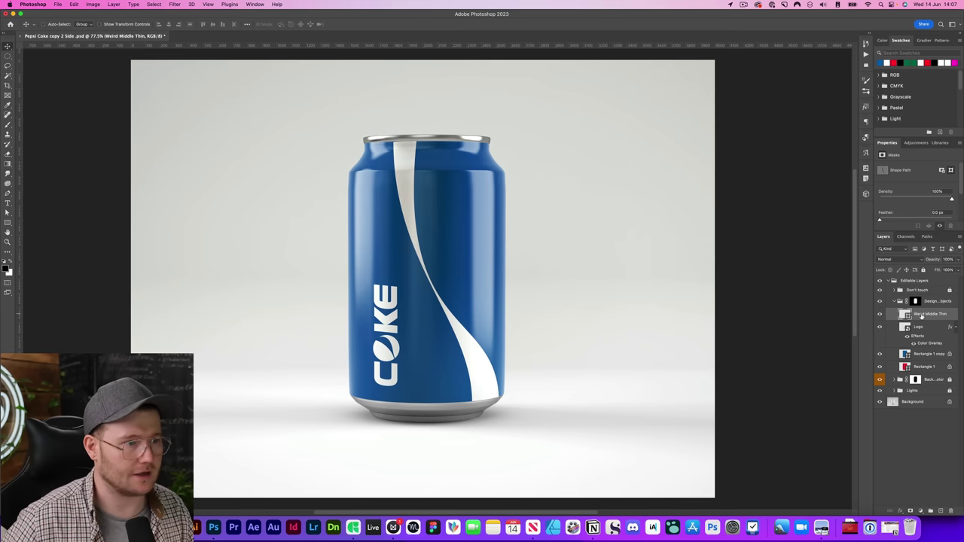
key(a)
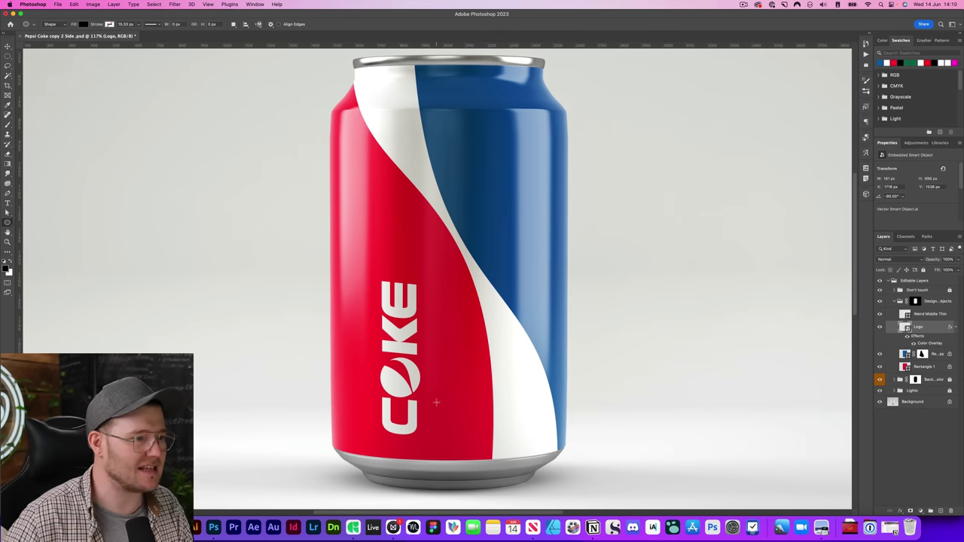
Draw a white circle on the red side plus a smaller 72 px copy as bubbles.
drag(452, 398, 461, 406)
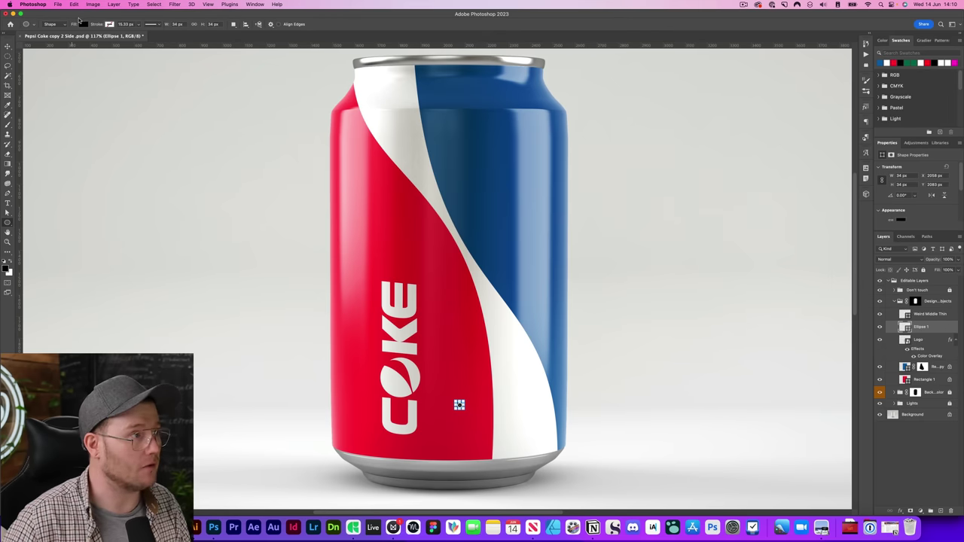
click(83, 23)
click(40, 64)
key(v)
key(super+t)
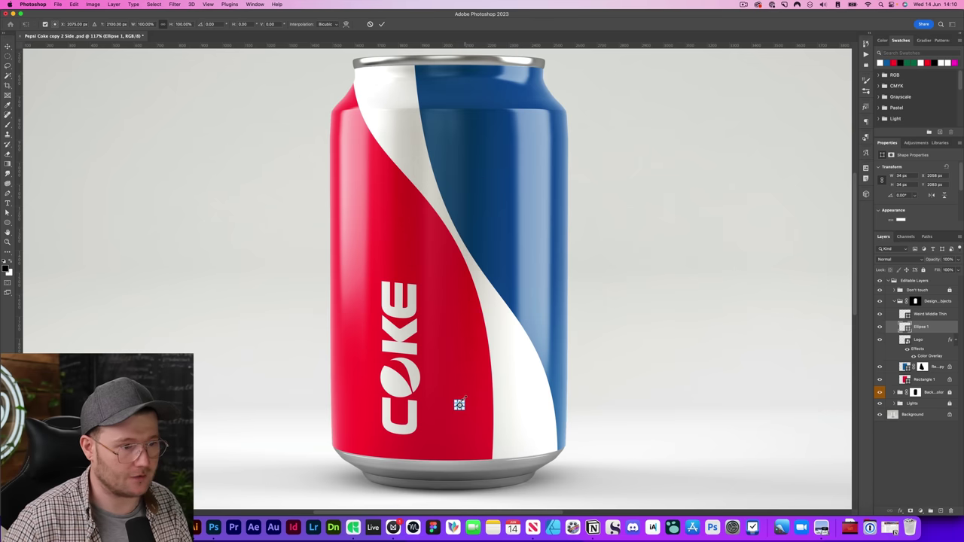
key(Return)
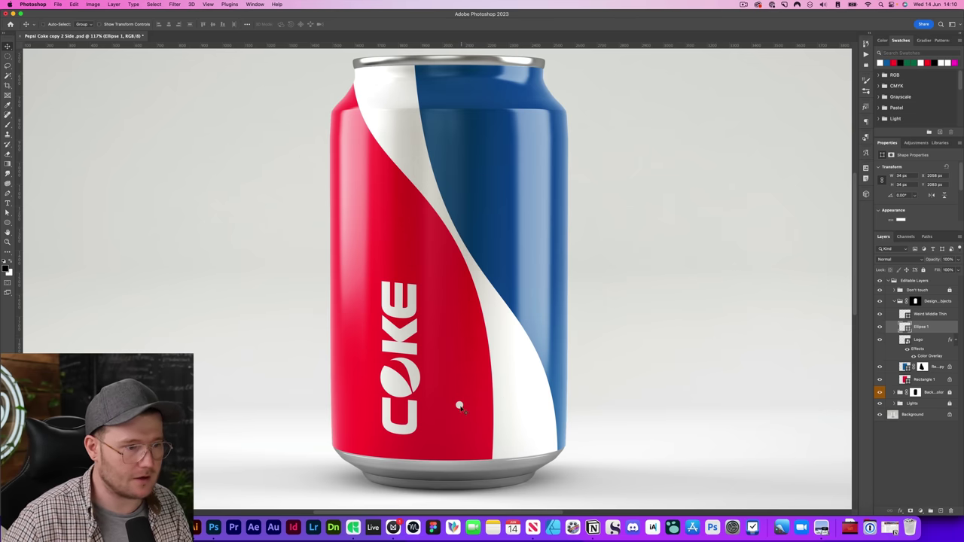
key(super+1)
key(super+alt+t)
drag(486, 344, 444, 320)
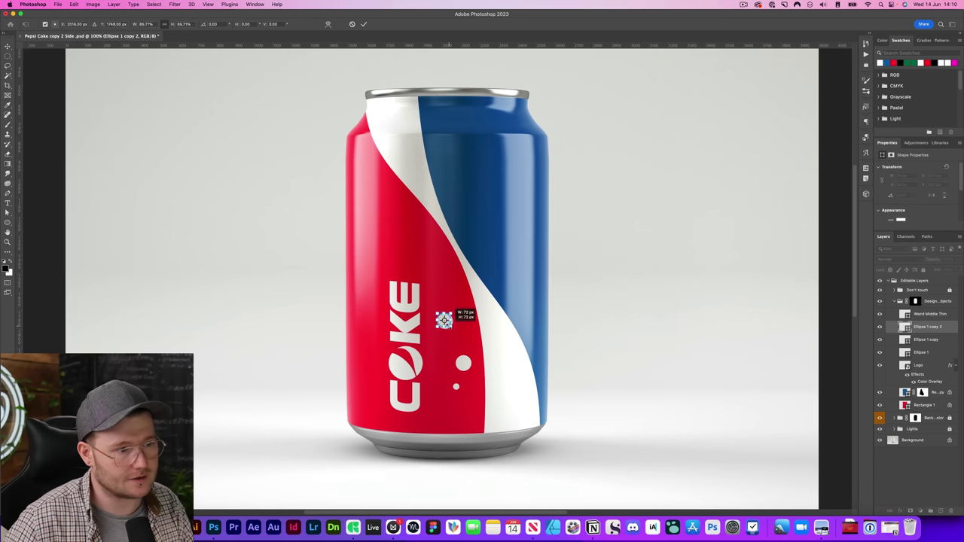
key(Return)
Duplicate the Bubbles group onto the blue side and rotate it diagonally.
key(super+g)
drag(463, 364, 482, 217)
key(super+t)
key(Return)
key(super+t)
key(Return)
Enlarge and shift the CLASSIC SINCE 1893 text, setting it in Baskerville SemiBold.
key(super+t)
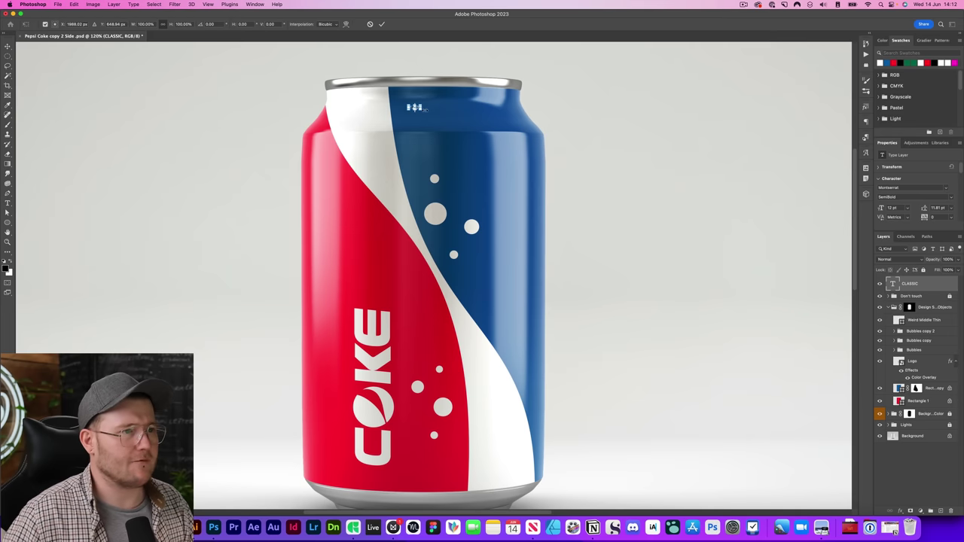
mouse_move(423, 110)
mouse_down()
mouse_move(476, 115)
mouse_move(424, 111)
mouse_up()
key(Return)
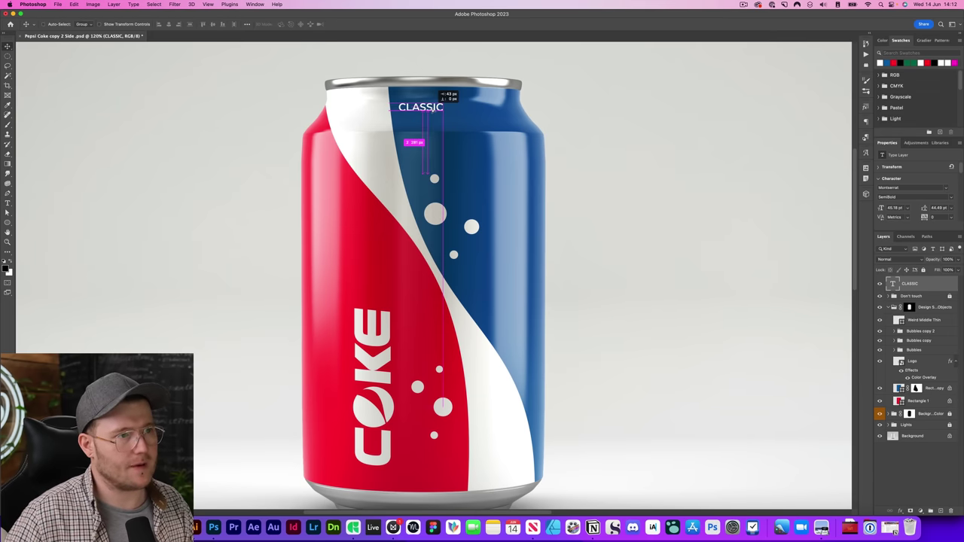
key(t)
click(112, 25)
text(baske)
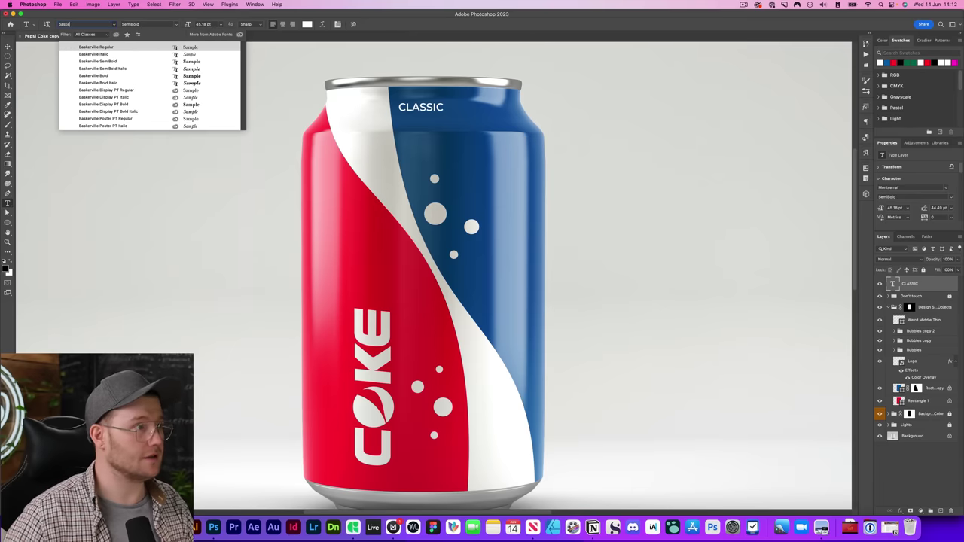
click(163, 61)
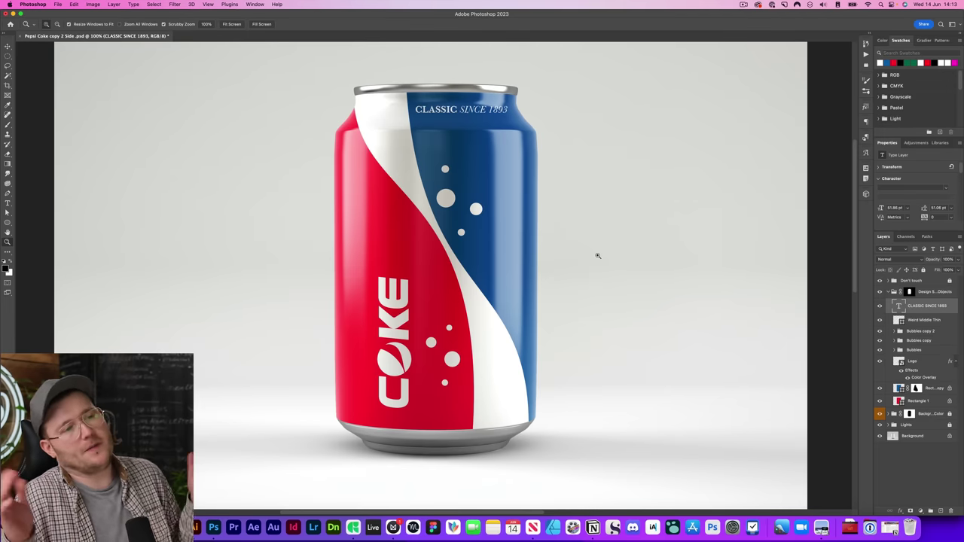
Select a point on the Weird Middle Thin white stripe path with Path Selection.
click(940, 321)
key(a)
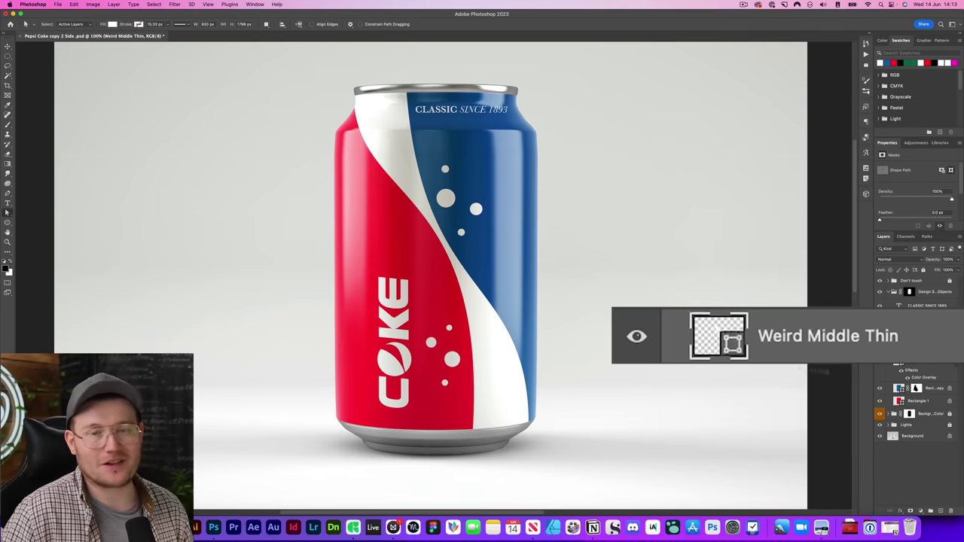
click(360, 106)
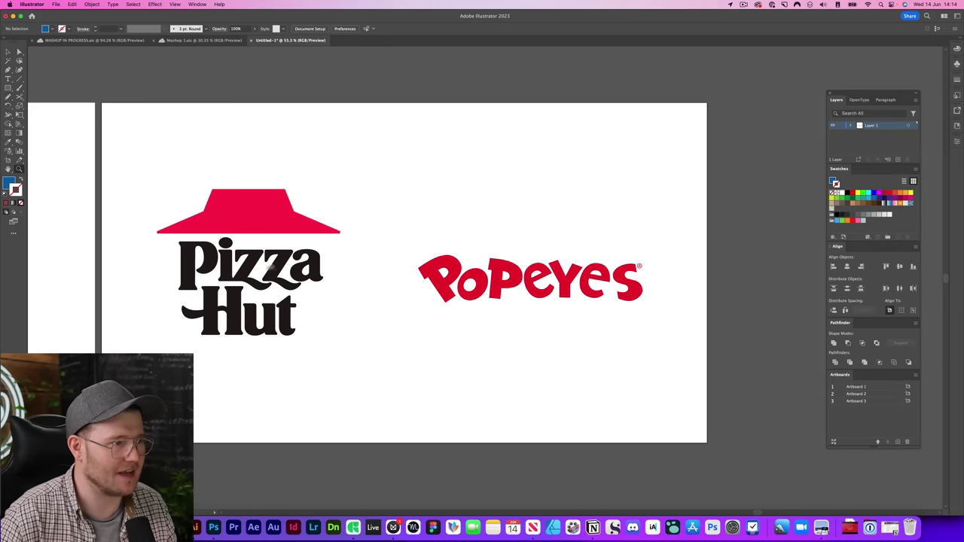
Move the PIZZA HUT text left below Popeyes and scale it down.
scroll(269, 265, up, 6)
scroll(318, 273, down, 3)
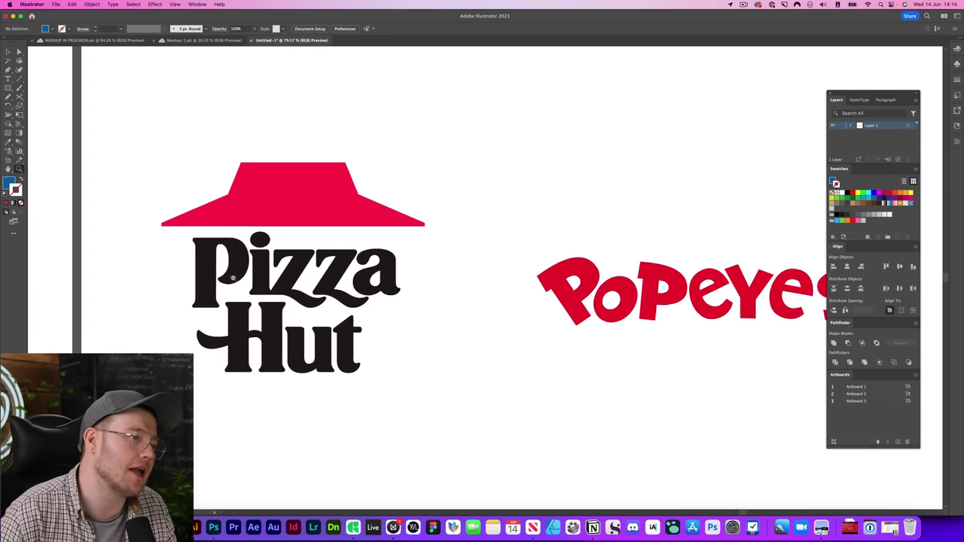
scroll(318, 276, down, 1)
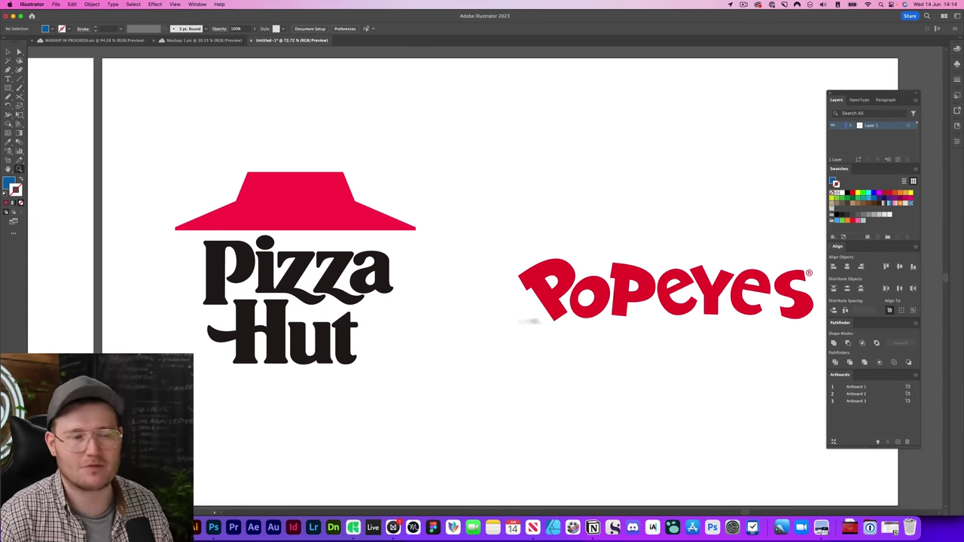
drag(618, 312, 363, 297)
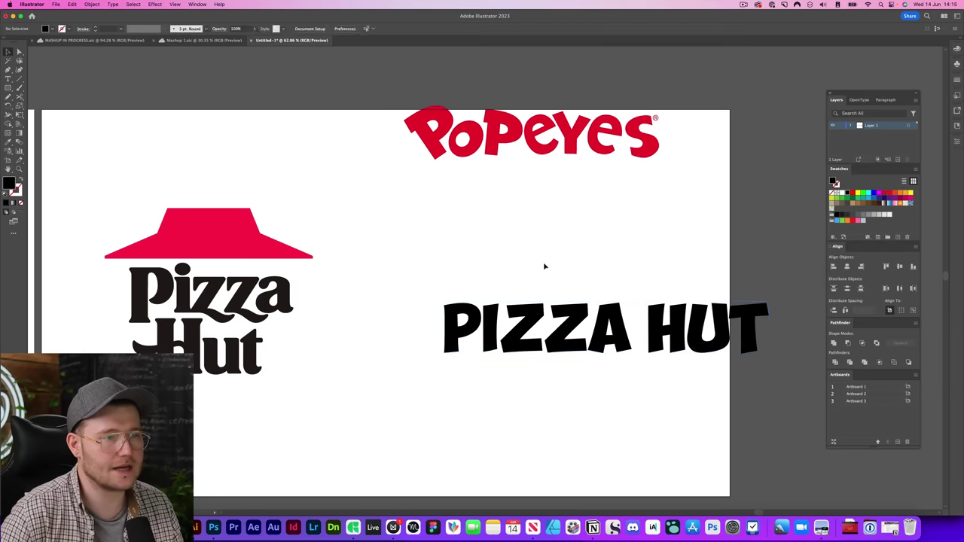
click(554, 318)
click(605, 334)
drag(605, 336, 565, 334)
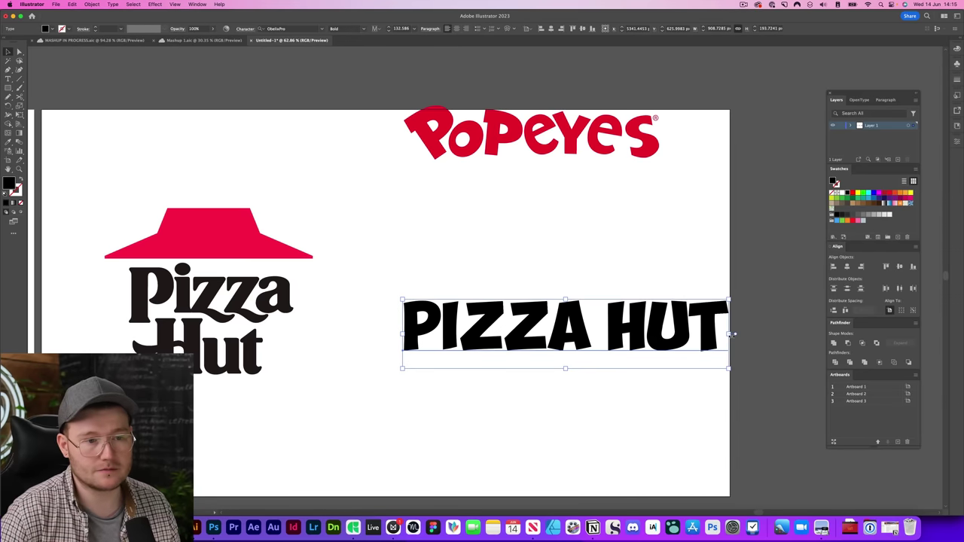
drag(734, 334, 637, 333)
Fill PIZZA HUT with the Popeyes red using the Eyedropper.
scroll(531, 195, down, 1)
click(531, 195)
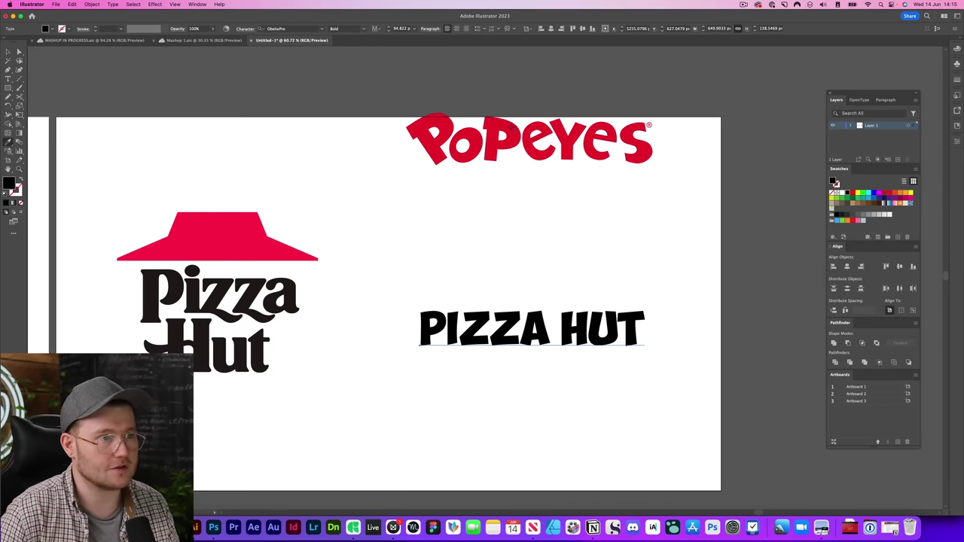
click(514, 136)
scroll(511, 274, up, 2)
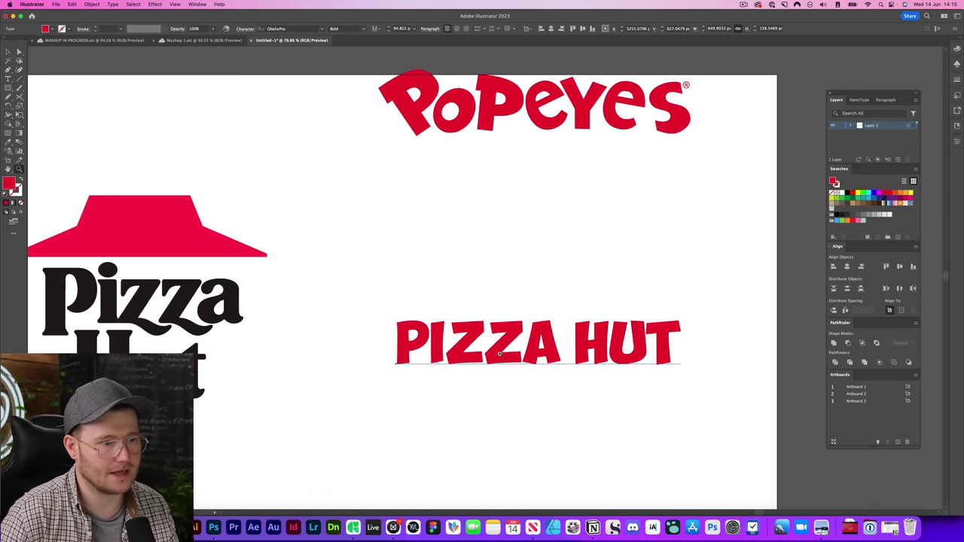
scroll(500, 353, down, 2)
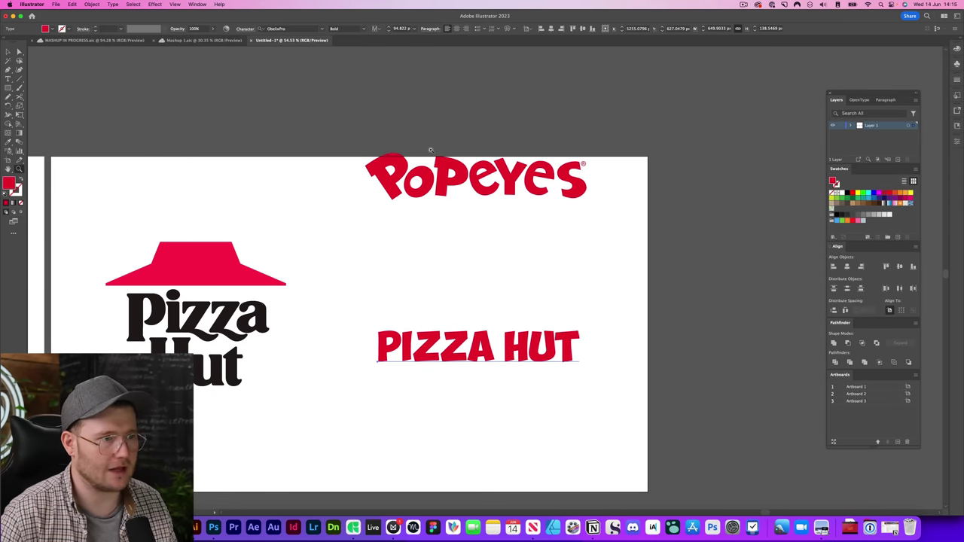
scroll(432, 339, up, 2)
scroll(434, 343, down, 1)
scroll(435, 342, up, 1)
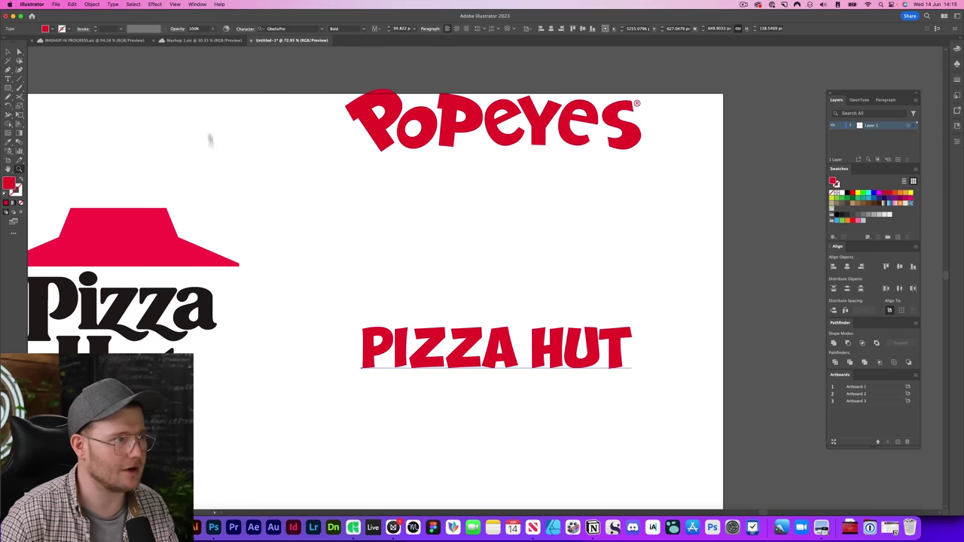
Rotate and offset the P, Z, T and U of PIZZA HUT with the Touch Type Tool.
key(super+t)
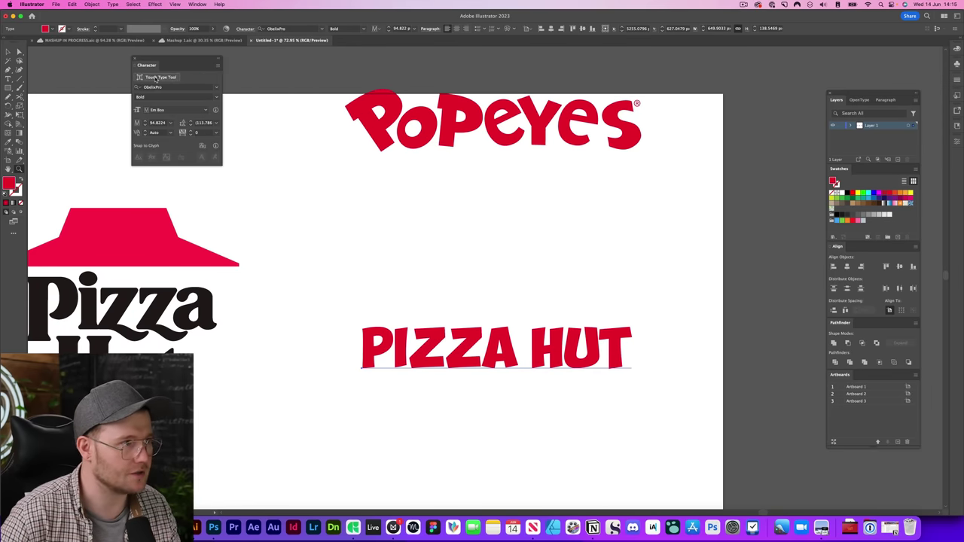
click(159, 77)
click(376, 340)
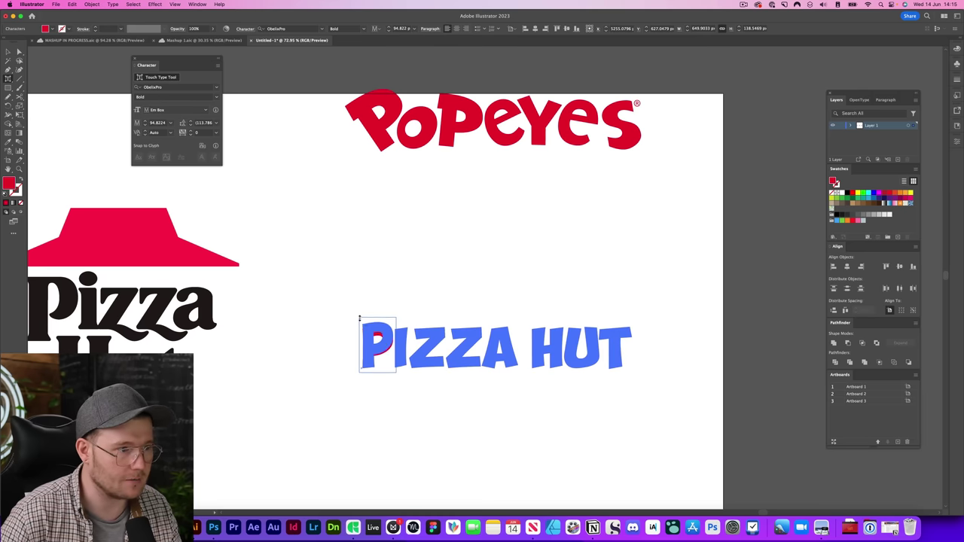
drag(359, 323, 409, 348)
click(376, 322)
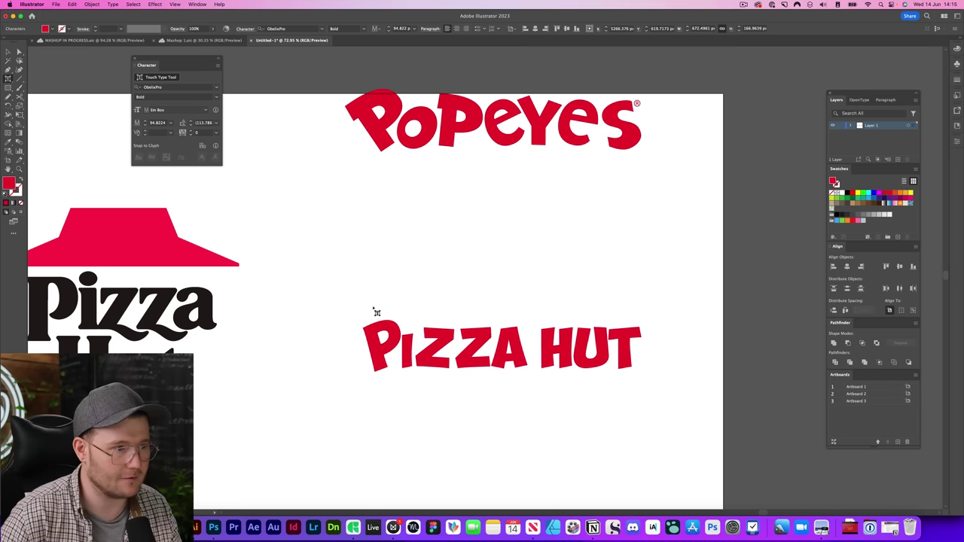
drag(377, 311, 381, 312)
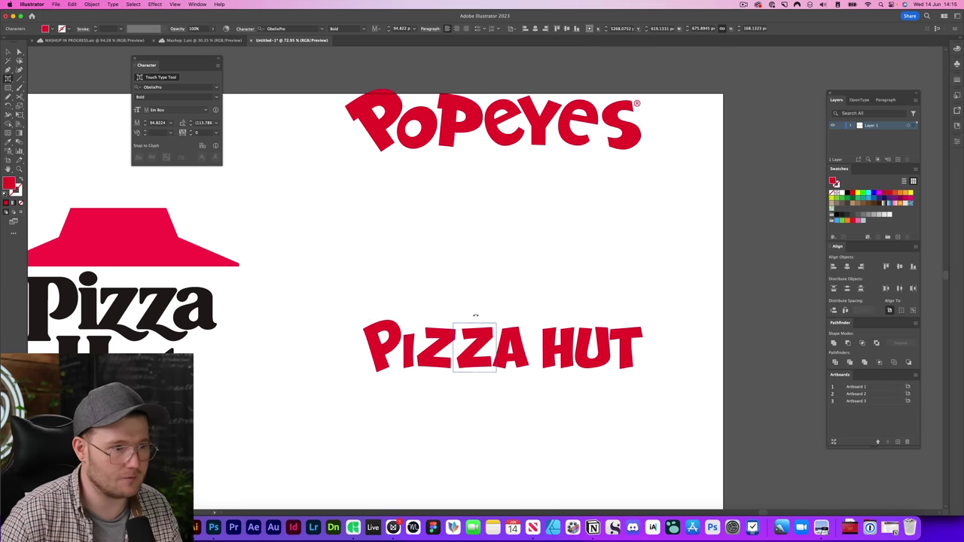
drag(476, 315, 490, 333)
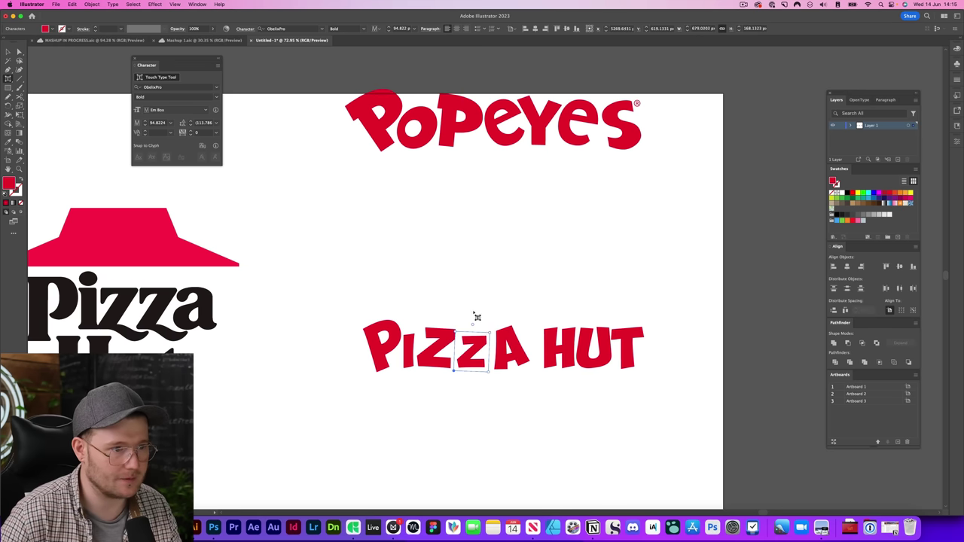
key(super+1)
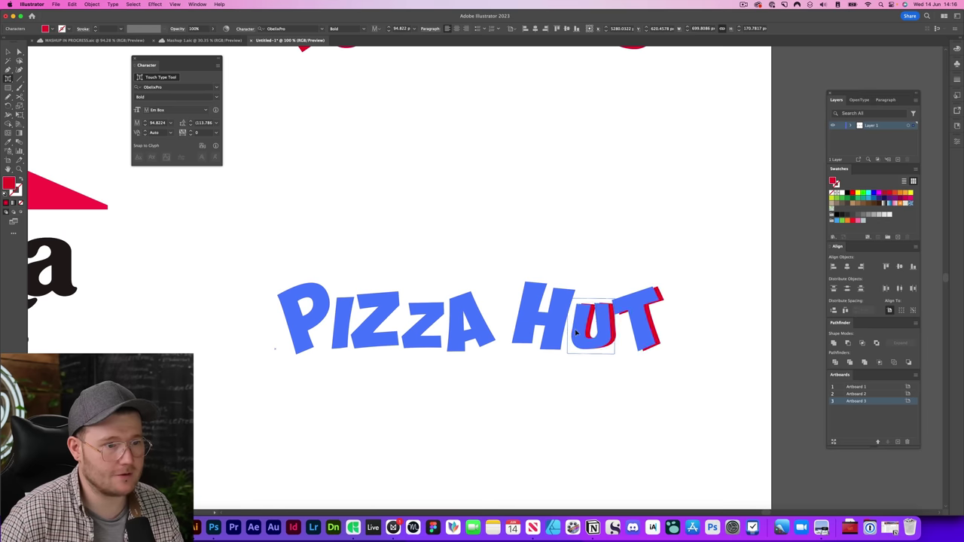
mouse_move(637, 320)
mouse_down()
mouse_move(642, 331)
mouse_move(640, 320)
mouse_up()
click(607, 340)
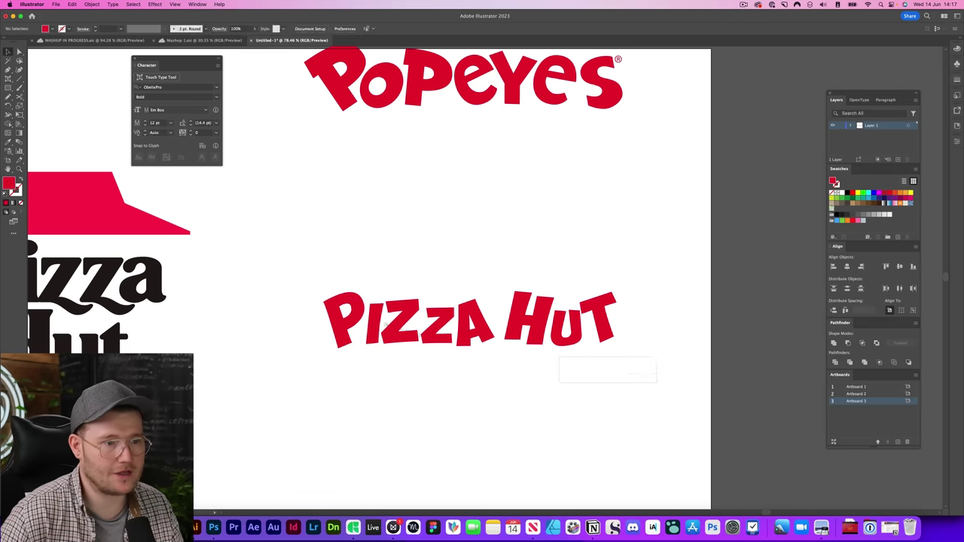
Alt-drag a copy of PIZZA HUT and place it lower on the artboard.
drag(467, 324, 467, 194)
click(466, 324)
scroll(464, 362, down, 2)
scroll(464, 327, left, 10)
scroll(467, 294, up, 2)
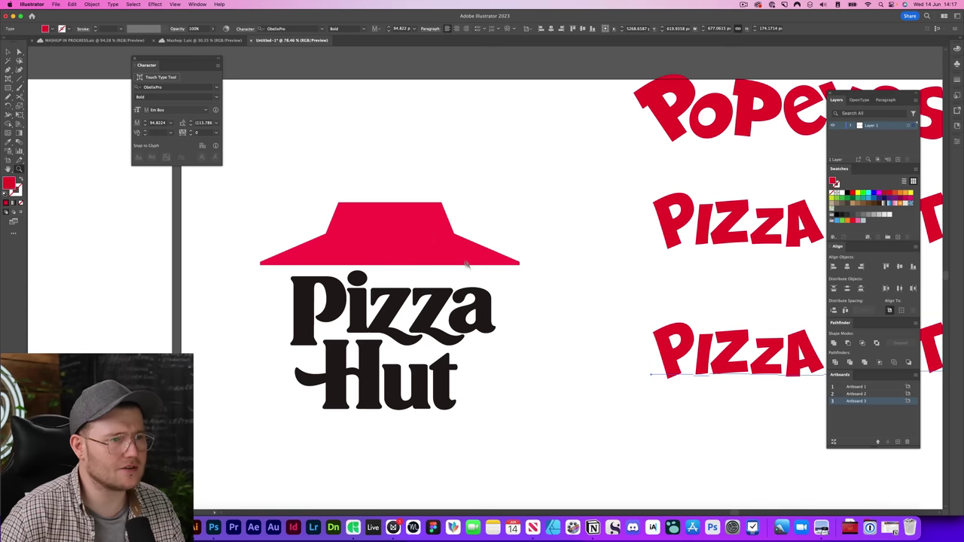
scroll(391, 332, right, 4)
scroll(392, 332, down, 2)
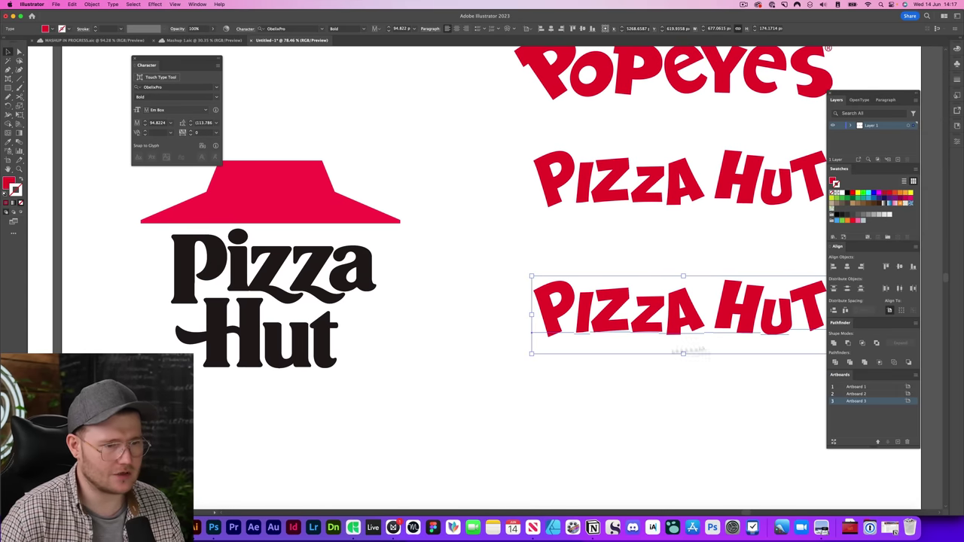
drag(689, 350, 624, 426)
scroll(490, 424, right, 3)
drag(517, 435, 535, 415)
click(540, 335)
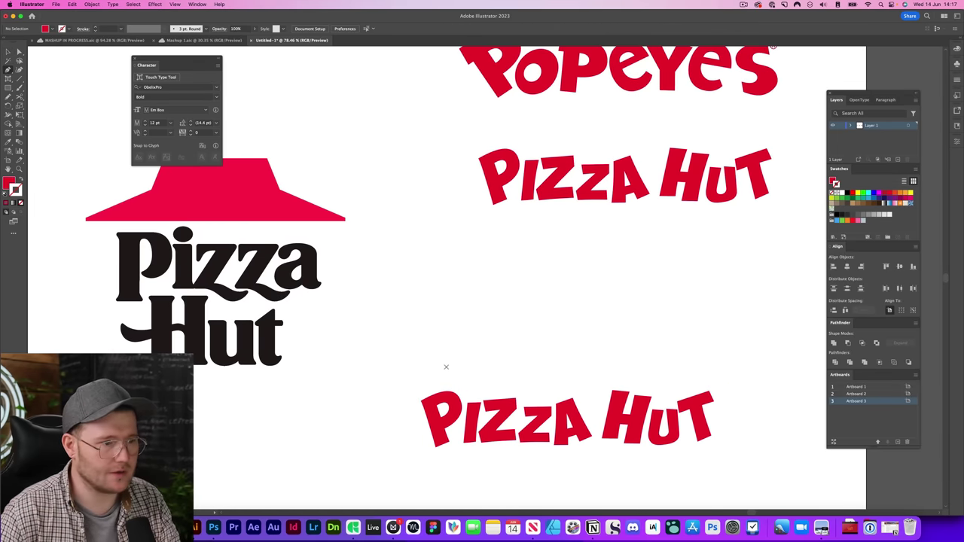
Draw half a roof with the Pen tool and reflect a copy to complete it.
click(446, 373)
click(446, 358)
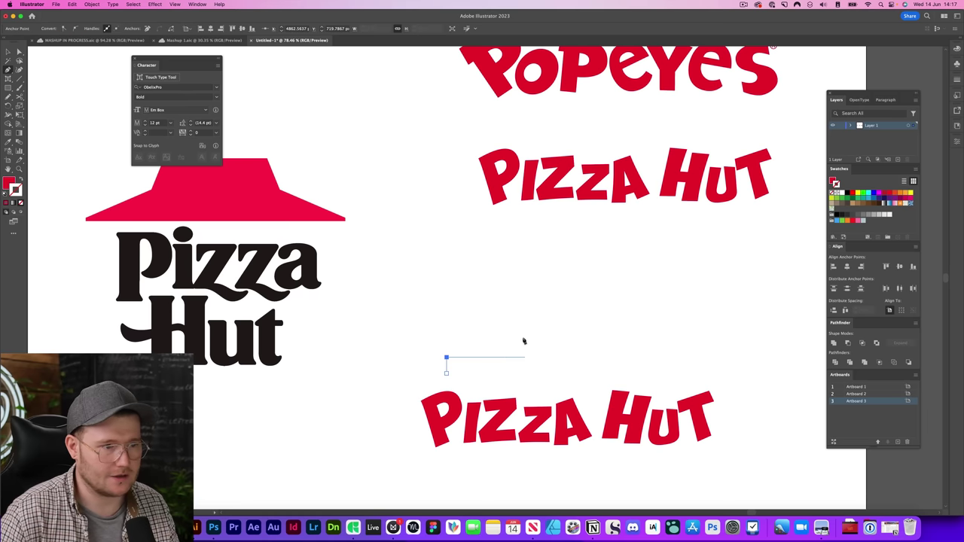
drag(528, 326, 568, 289)
click(604, 290)
click(603, 372)
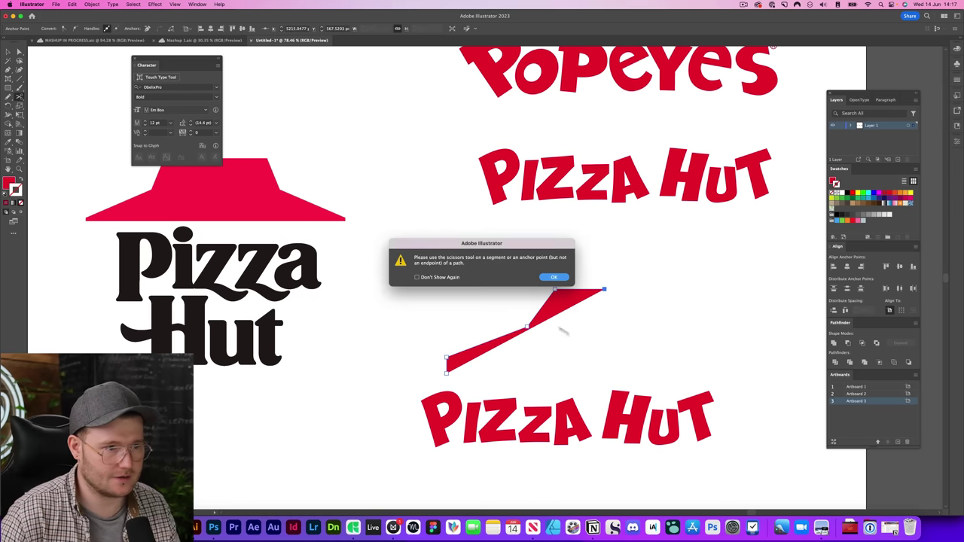
key(Return)
key(o)
alt+click(534, 293)
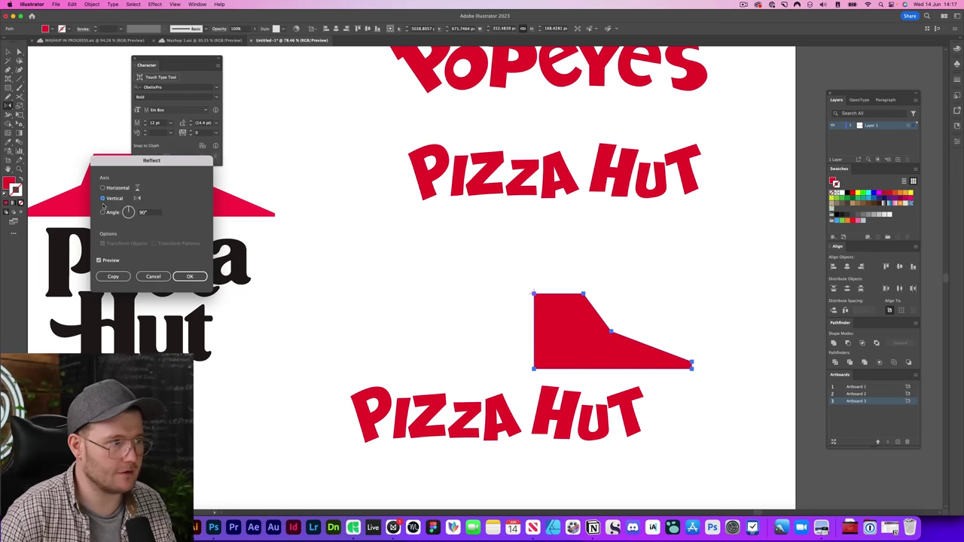
click(109, 277)
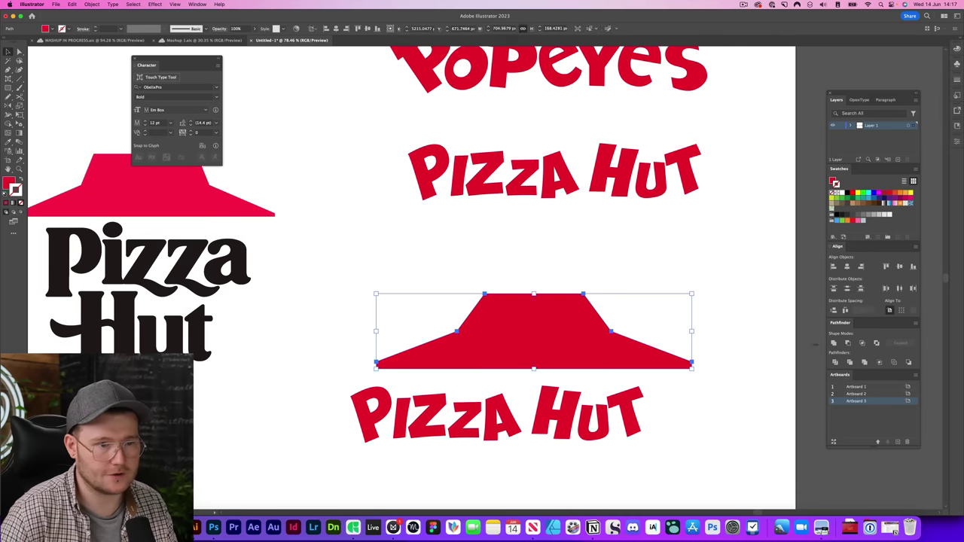
Round the roof's top anchor and resize the roof to fit above the lower wordmark.
key(super+shift+a)
click(524, 342)
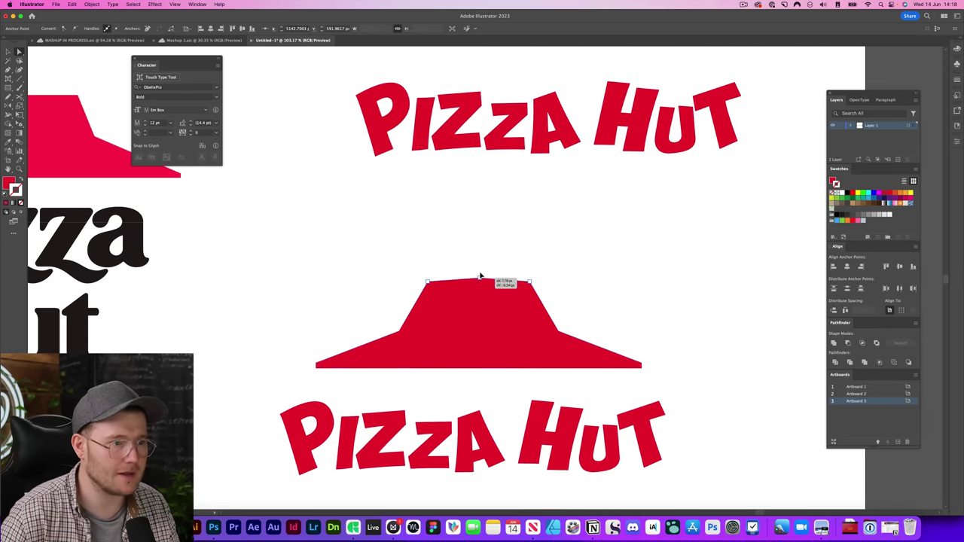
key(super+shift+a)
drag(479, 276, 498, 267)
click(477, 269)
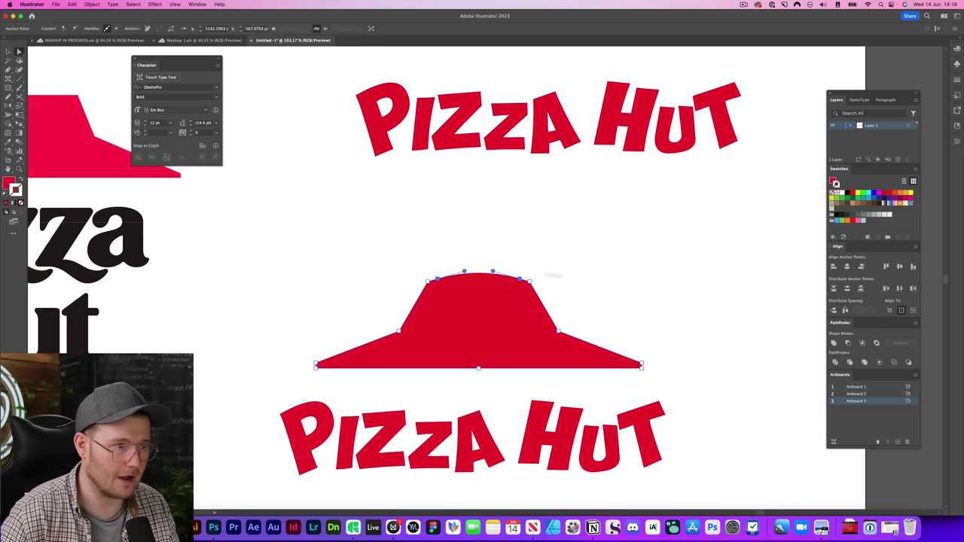
key(super+shift+a)
click(542, 324)
drag(641, 320, 624, 329)
key(super+shift+a)
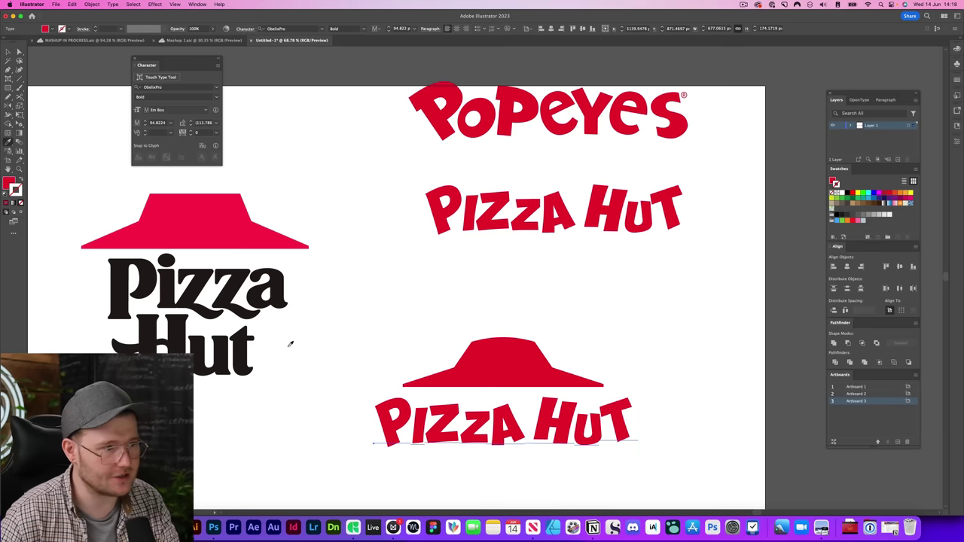
click(425, 443)
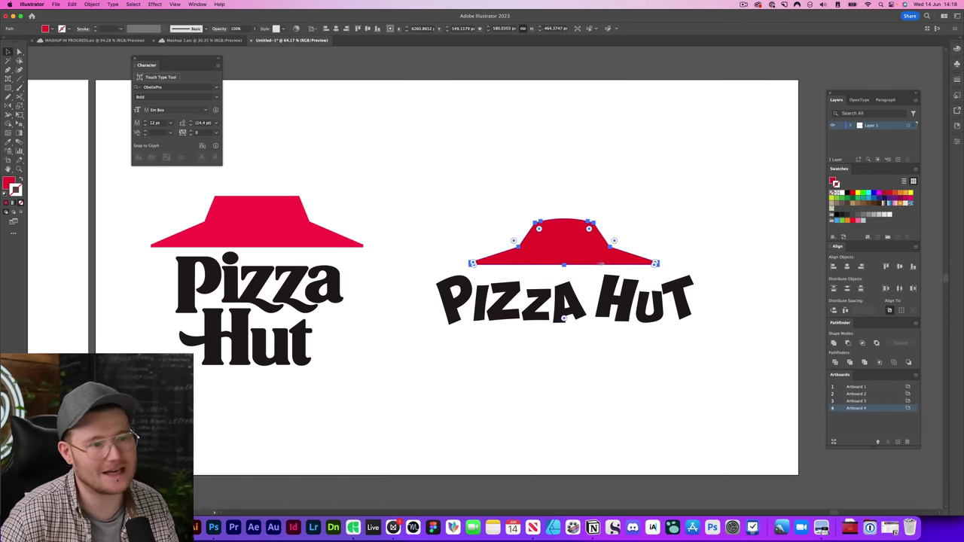
click(521, 377)
drag(520, 377, 660, 236)
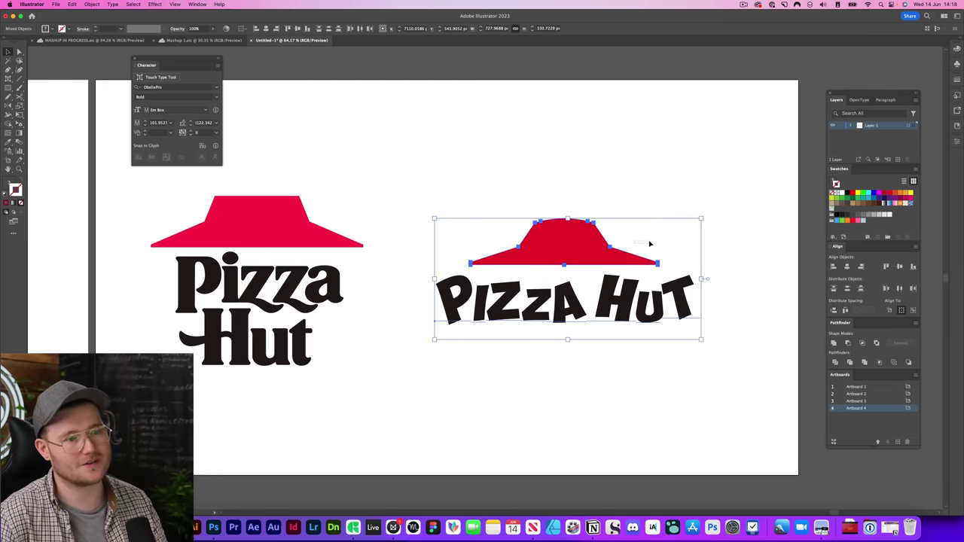
click(650, 243)
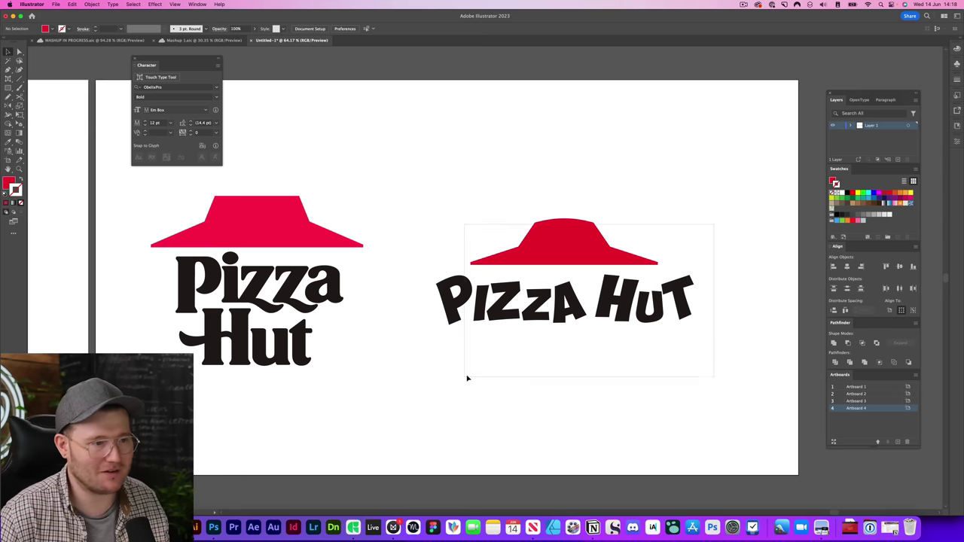
drag(633, 230, 732, 301)
click(396, 390)
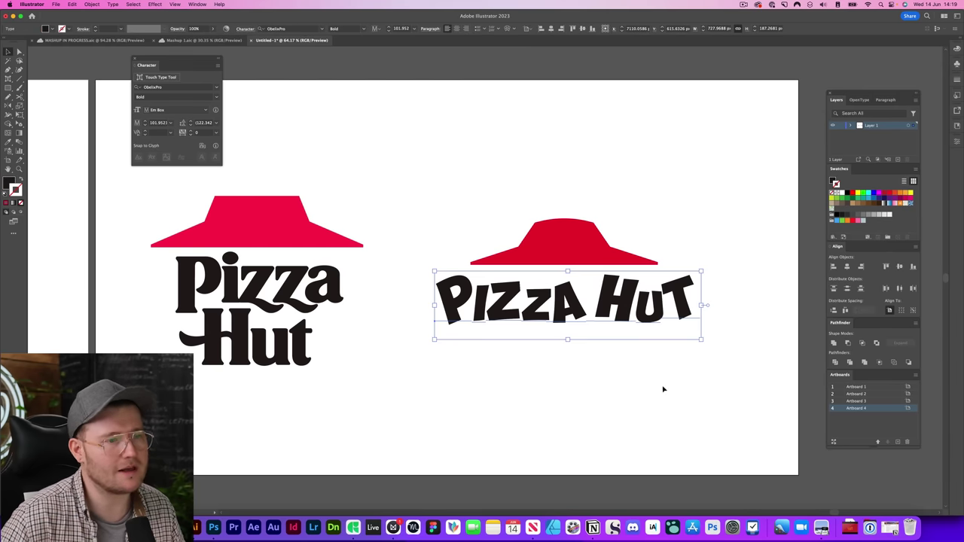
Convert PIZZA HUT to outlines and ungroup it into separate words.
click(676, 239)
click(641, 310)
right_click(629, 284)
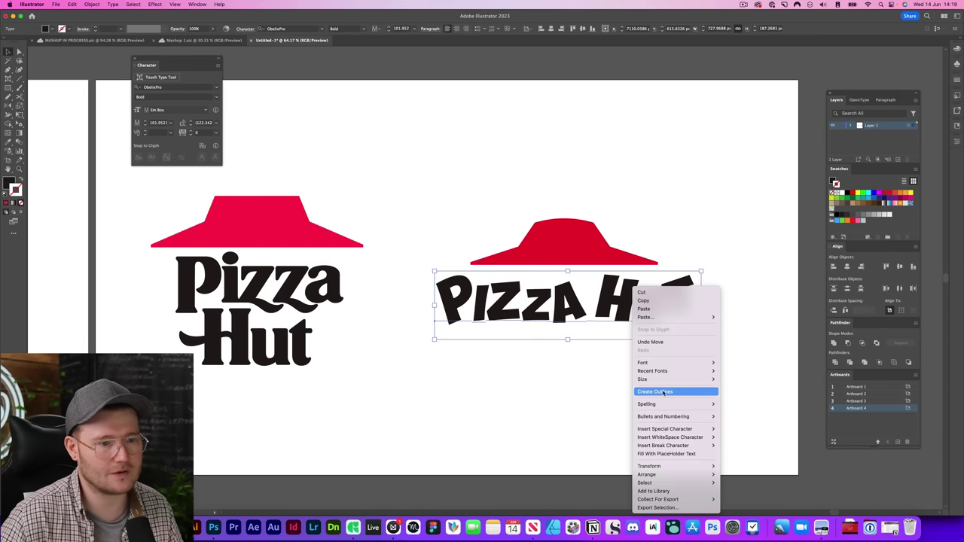
click(610, 418)
click(673, 368)
right_click(632, 312)
click(616, 351)
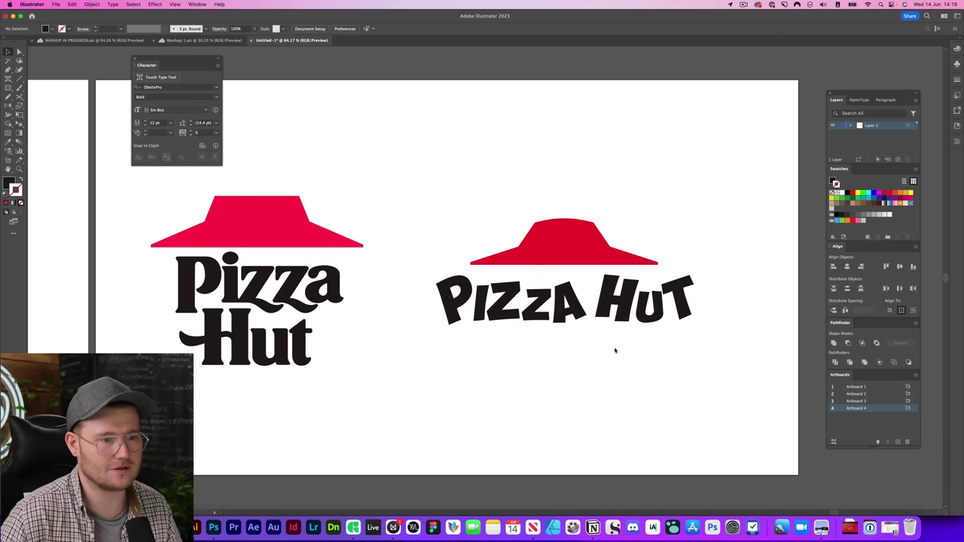
Stack HUT under a centred PIZZA, then scale up the whole roofed logo.
click(647, 304)
drag(618, 300, 589, 367)
drag(563, 301, 634, 304)
scroll(401, 232, down, 2)
key(super+z)
key(super+z)
key(super+z)
key(super+z)
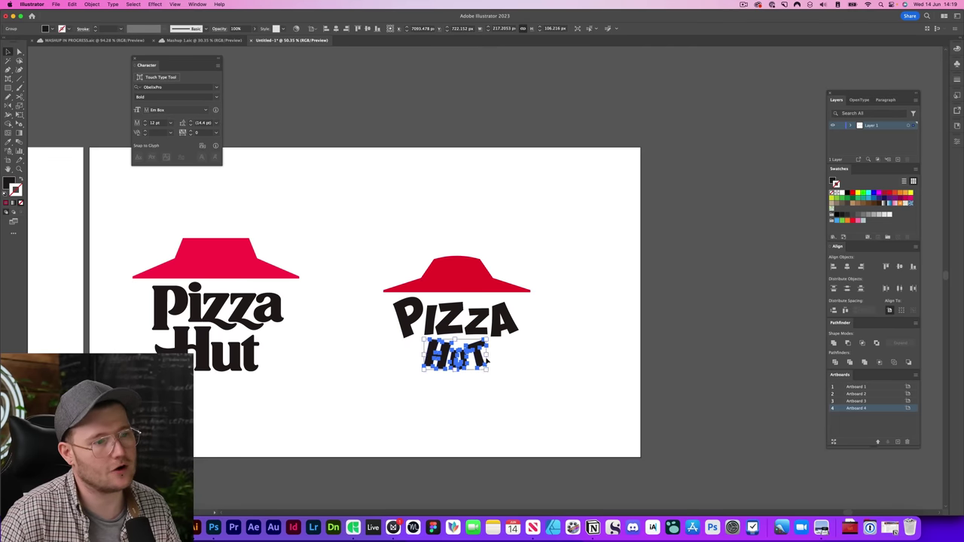
click(400, 232)
key(super+shift+z)
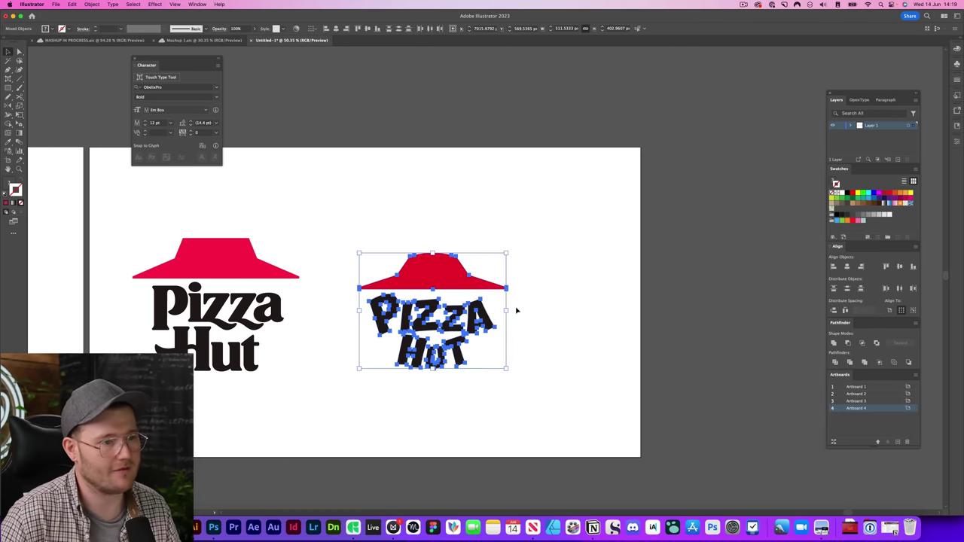
key(super+shift+z)
scroll(532, 307, up, 1)
click(600, 389)
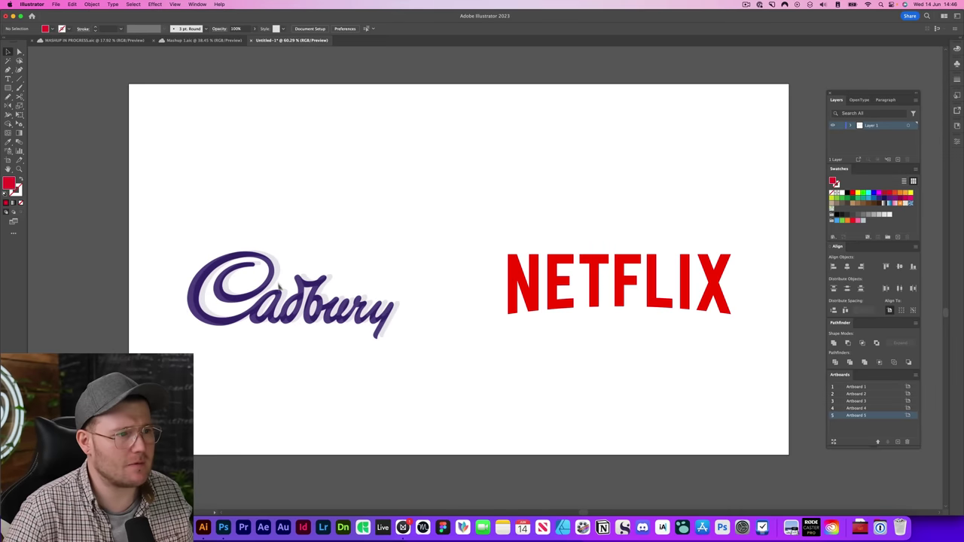
Select and reposition the Cadbury image and the NETFLIX logo side by side.
click(332, 285)
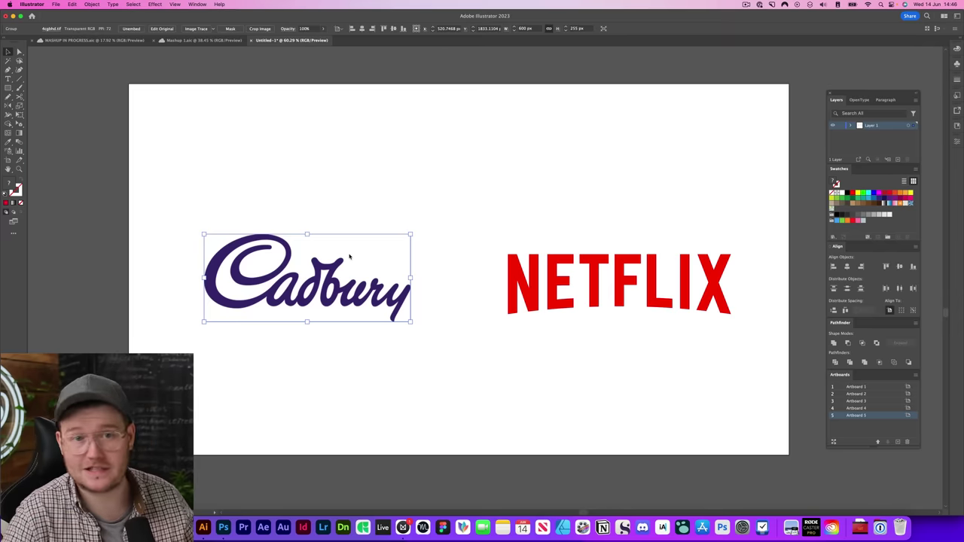
click(599, 295)
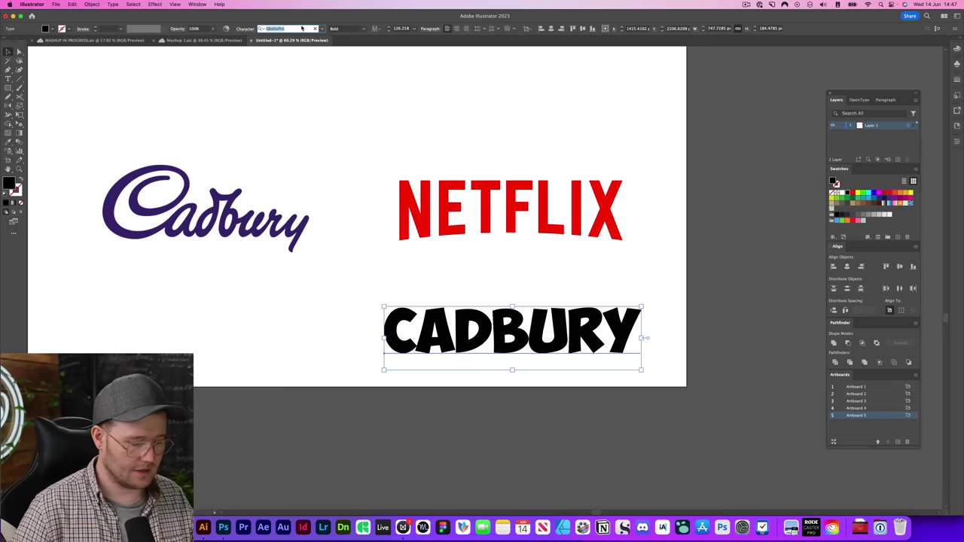
Set CADBURY in Bebas Neue and move it below the NETFLIX logo.
text(beb)
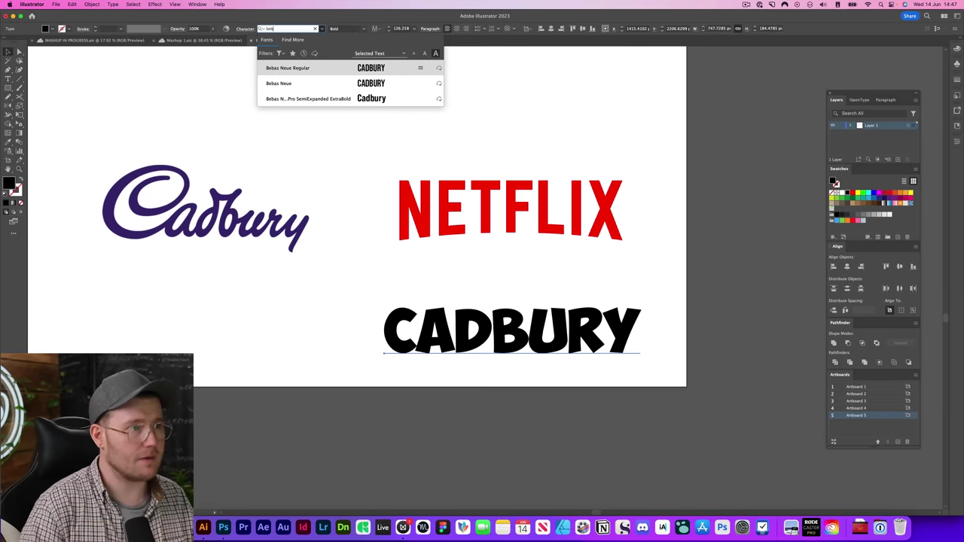
text(a)
key(Return)
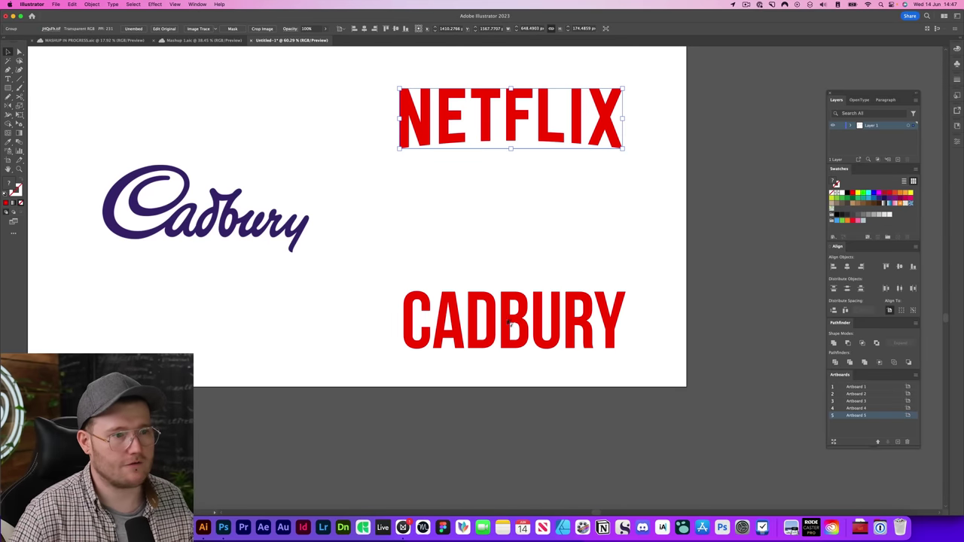
drag(513, 319, 513, 253)
Apply a gentle arc warp to CADBURY through Effect > Warp.
click(154, 4)
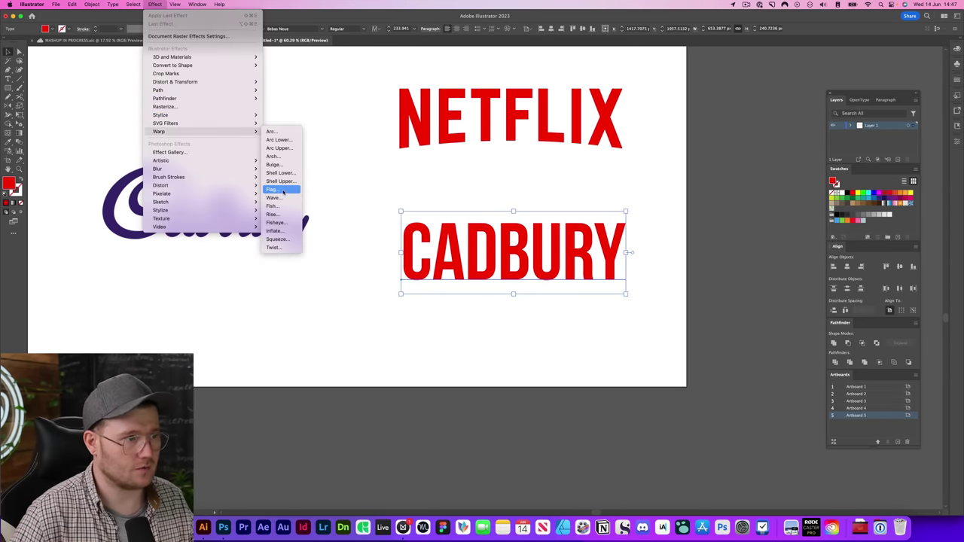
click(566, 269)
drag(452, 132, 279, 125)
click(273, 141)
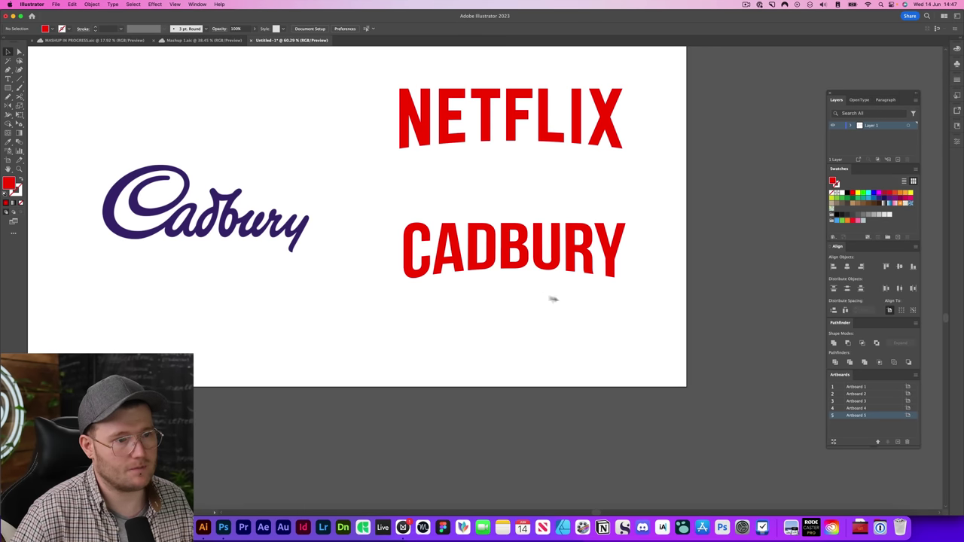
key(super+z)
key(super+z)
key(super+z)
key(super+z)
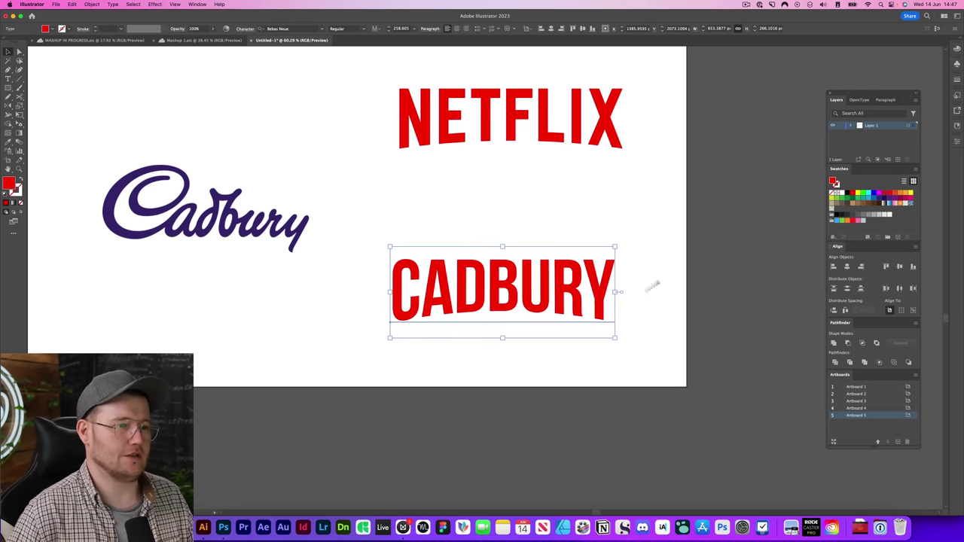
click(649, 285)
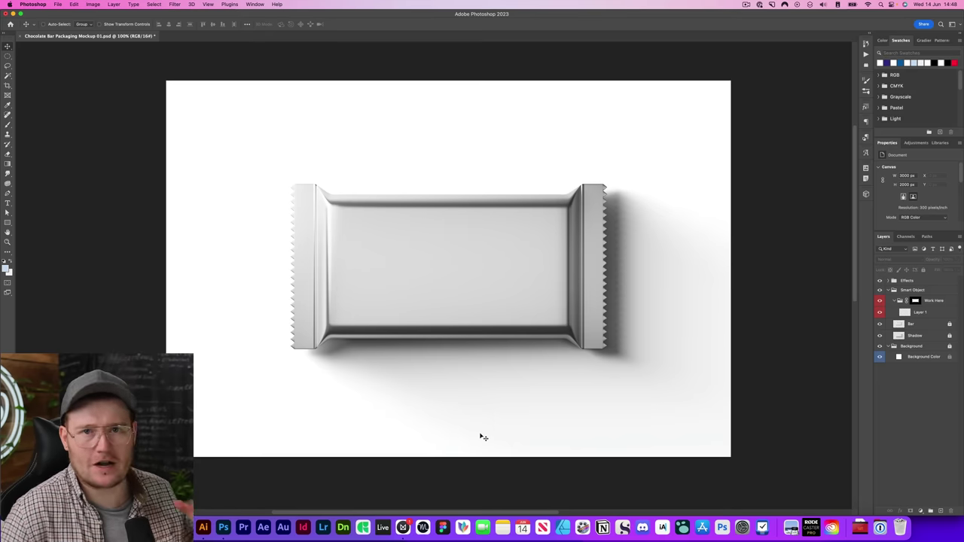
Paste the red CADBURY wordmark into the mockup as a smart object.
key(super+v)
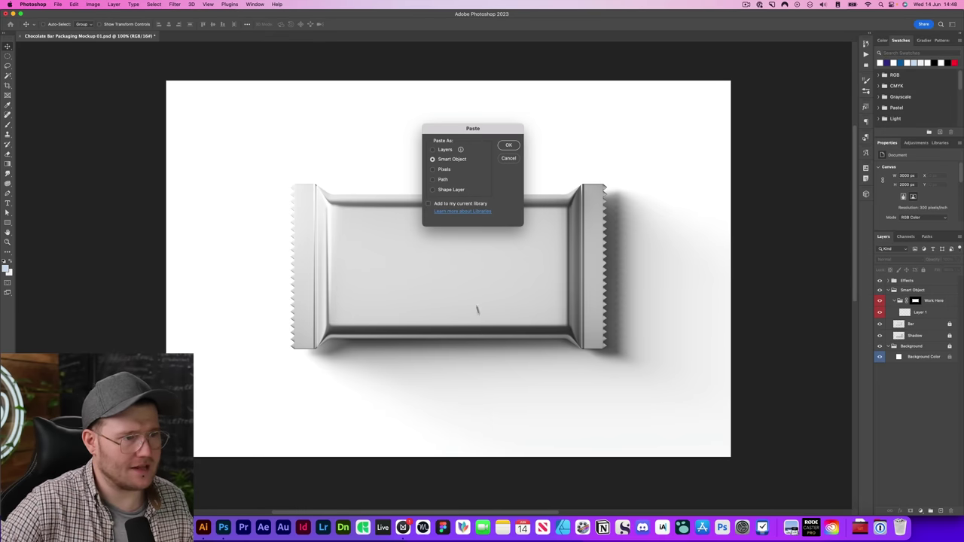
click(509, 145)
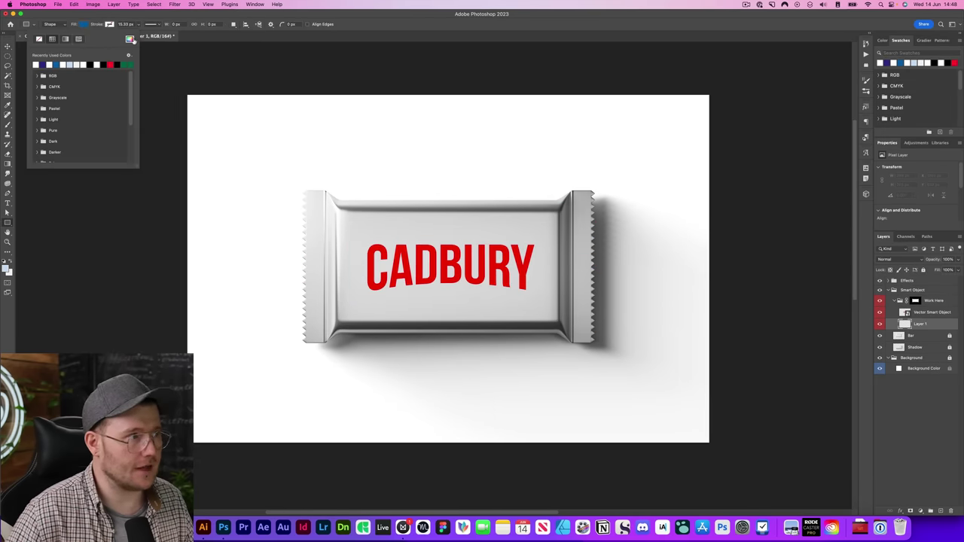
Draw a dark purple rectangle over the chocolate bar wrapper.
click(133, 40)
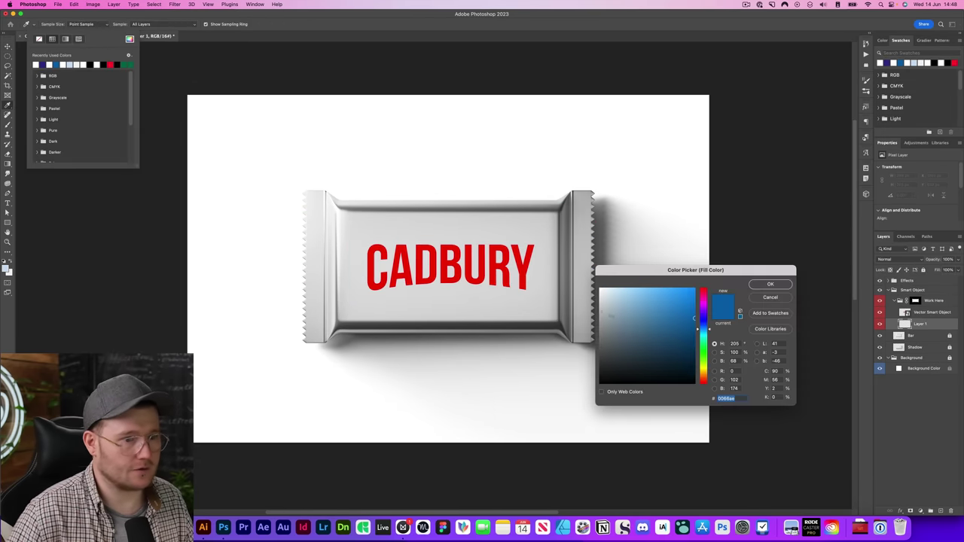
click(702, 312)
click(761, 284)
drag(279, 177, 625, 365)
Zoom in on the wrapper and select the CADBURY smart object layer.
key(z)
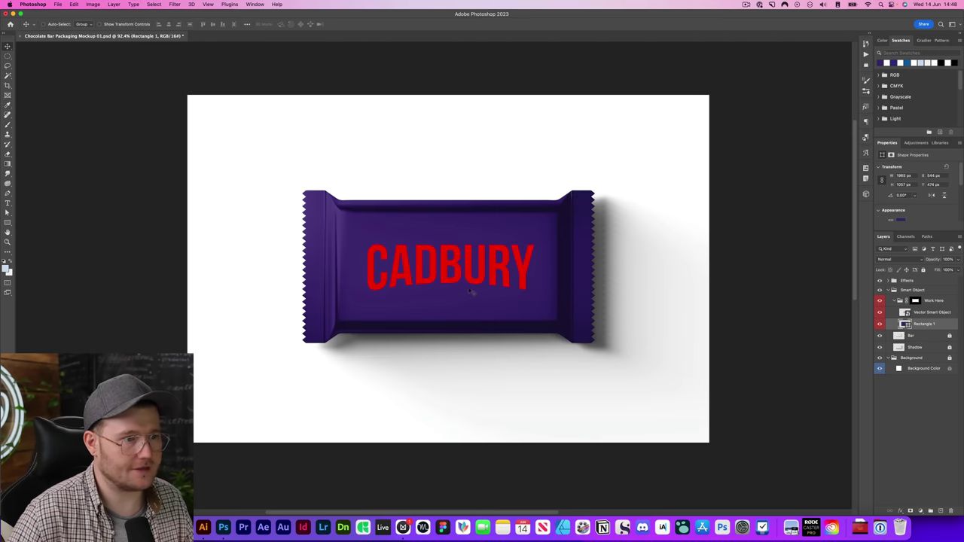
drag(456, 264, 457, 265)
key(v)
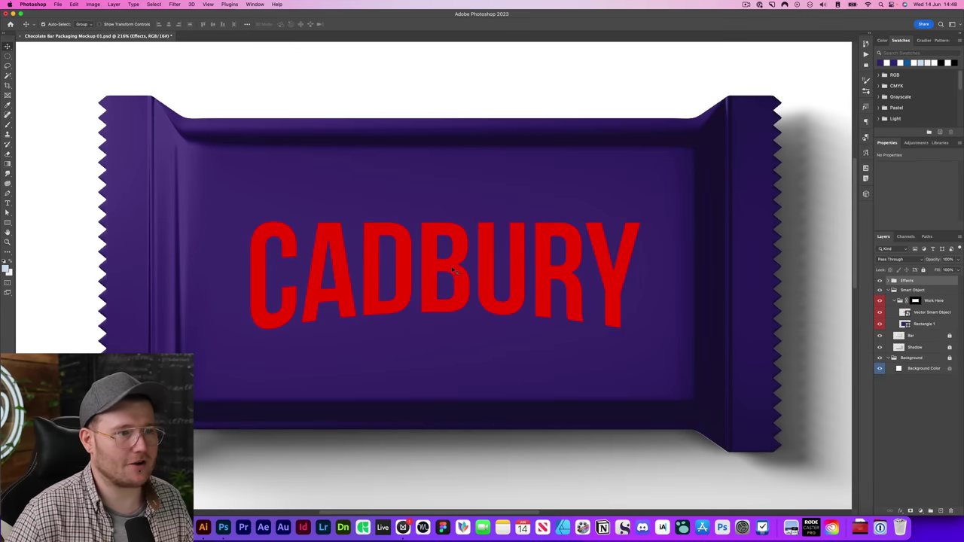
click(934, 313)
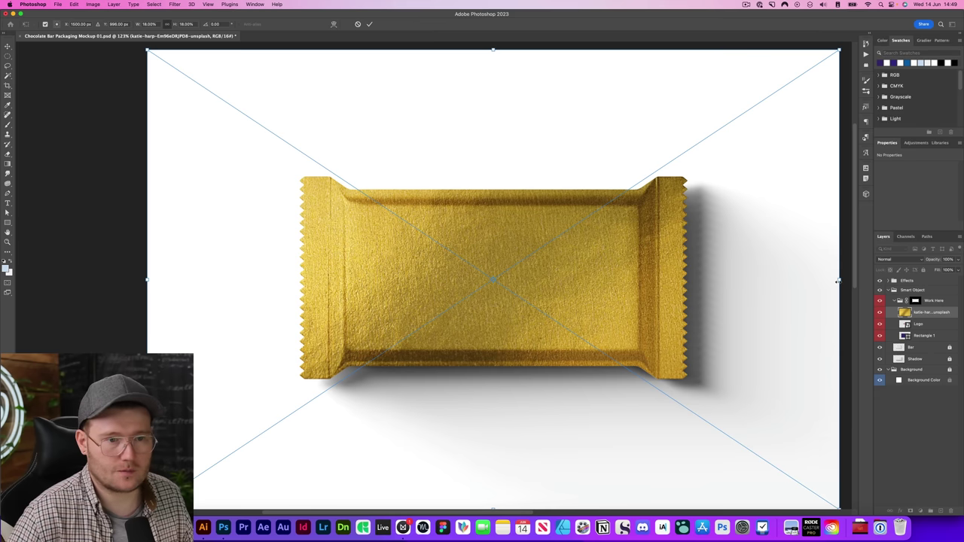
Shrink the gold texture, clip it to the CADBURY lettering, and brighten it with a Levels adjustment.
drag(836, 279, 689, 279)
key(Return)
key(z)
click(568, 287)
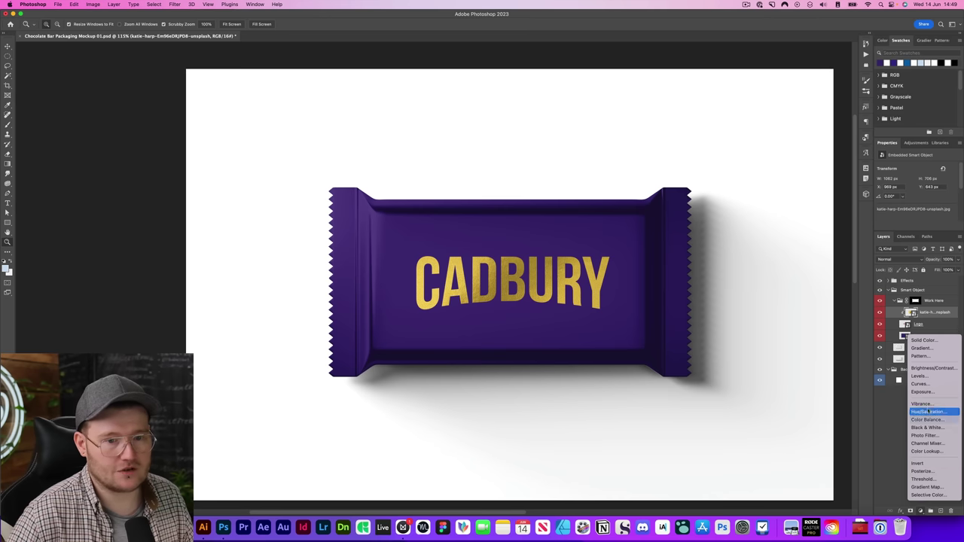
click(923, 376)
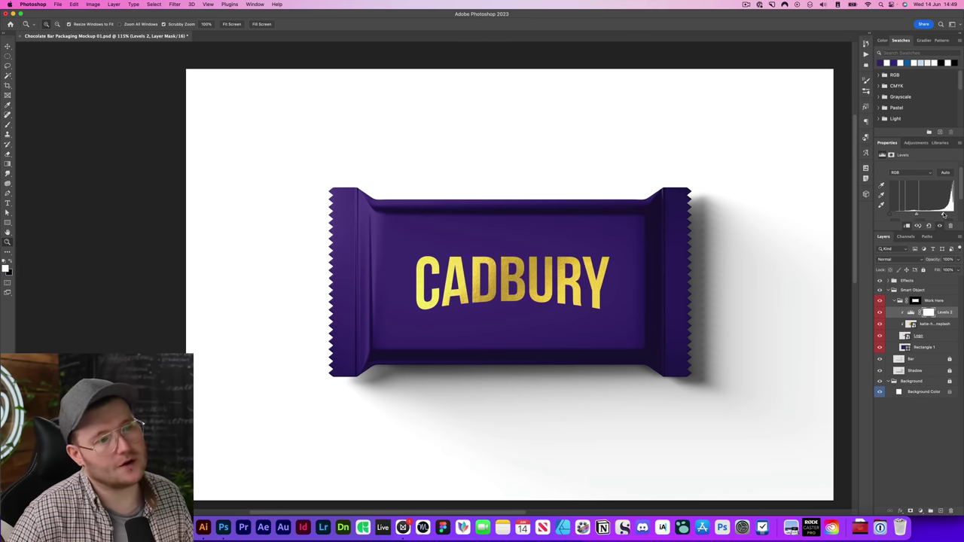
drag(487, 292, 527, 293)
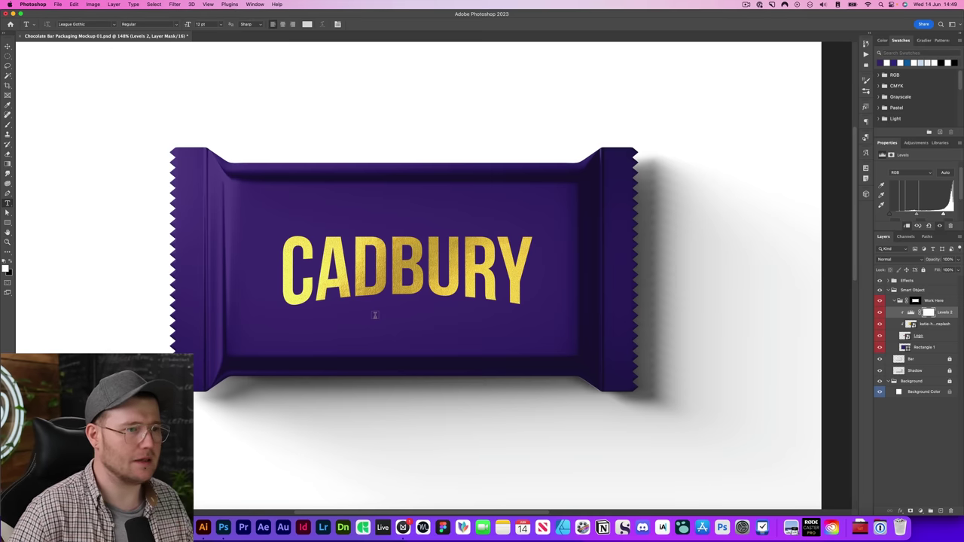
Add white 'DAIRY MILK' text below CADBURY and enlarge it.
click(375, 315)
key(BackSpace)
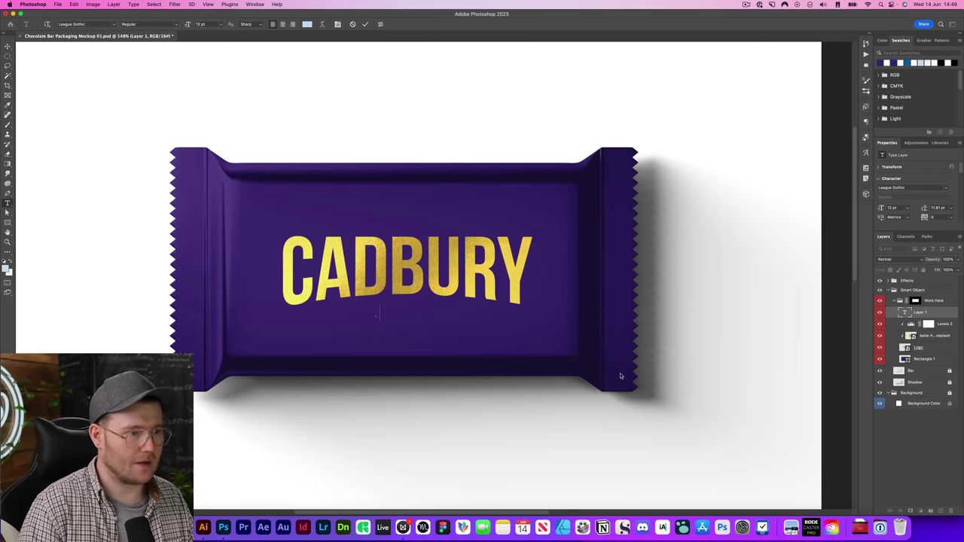
text(DAIRY MILK)
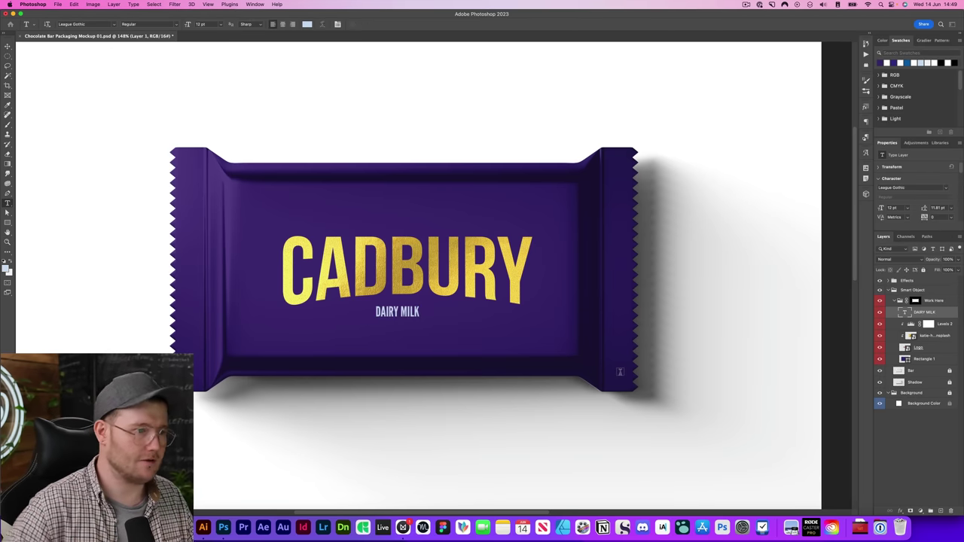
key(super+Return)
key(super+t)
key(Return)
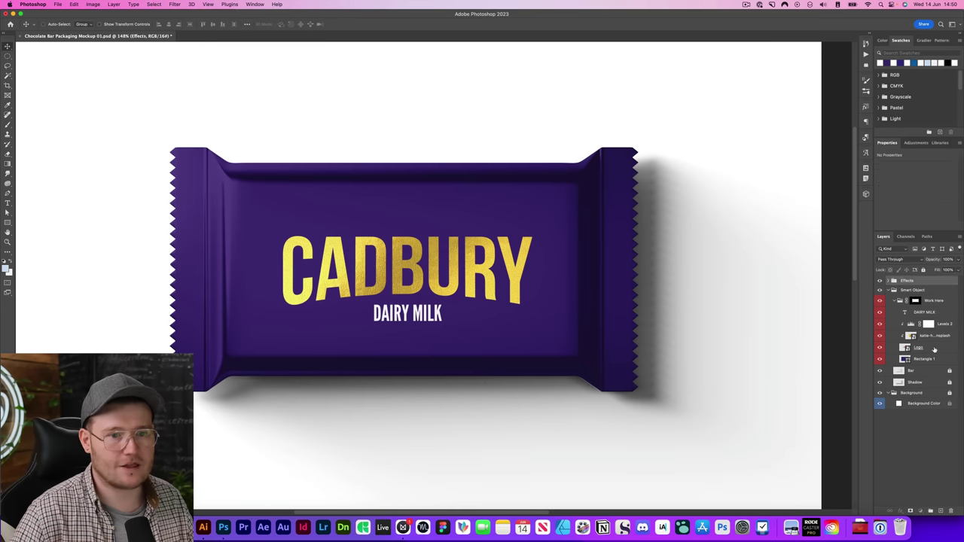
Group the CADBURY logo with its clipped layers and shrink it slightly.
super+click(494, 279)
key(super+t)
key(Return)
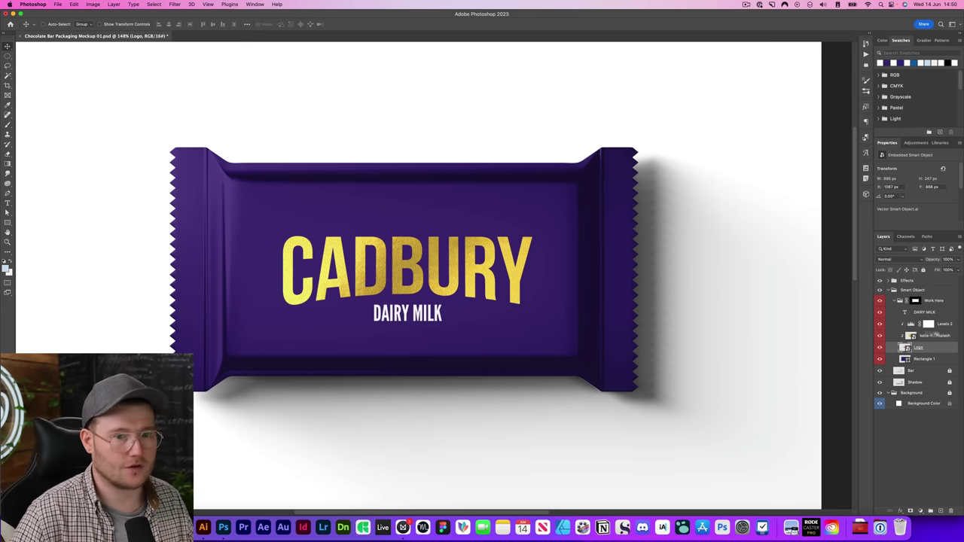
key(super+g)
key(super+t)
key(Return)
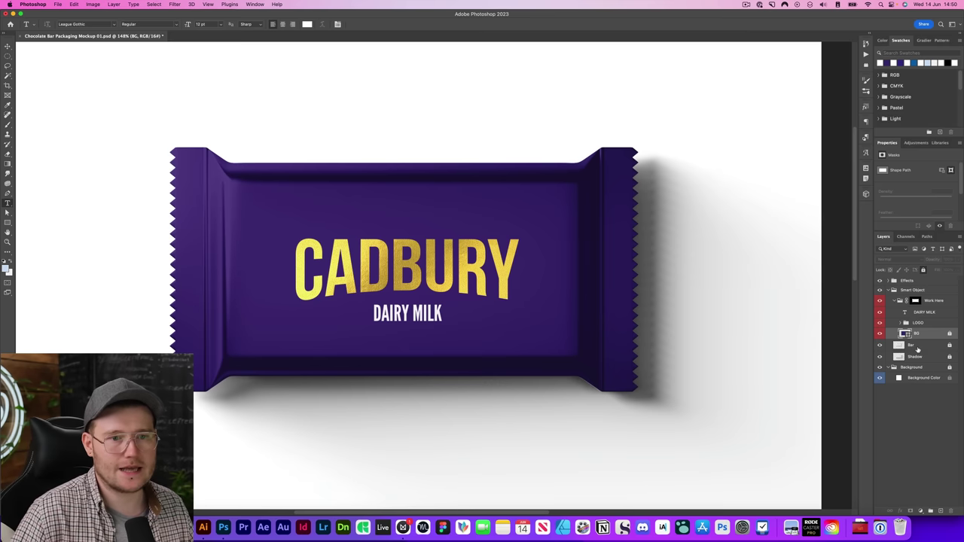
On a new layer above BG, paint white milk waves along the bar's bottom edge.
click(924, 324)
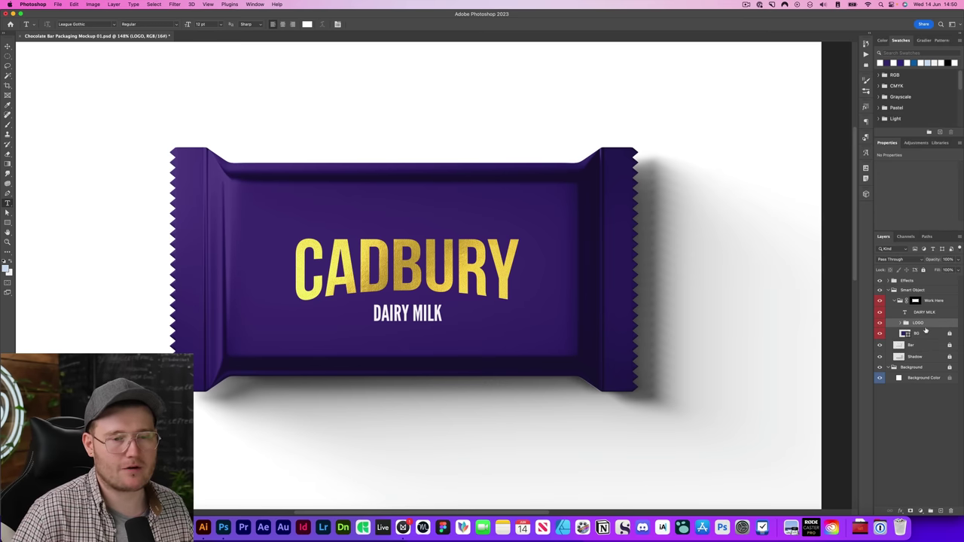
click(924, 333)
key(super+alt+shift+n)
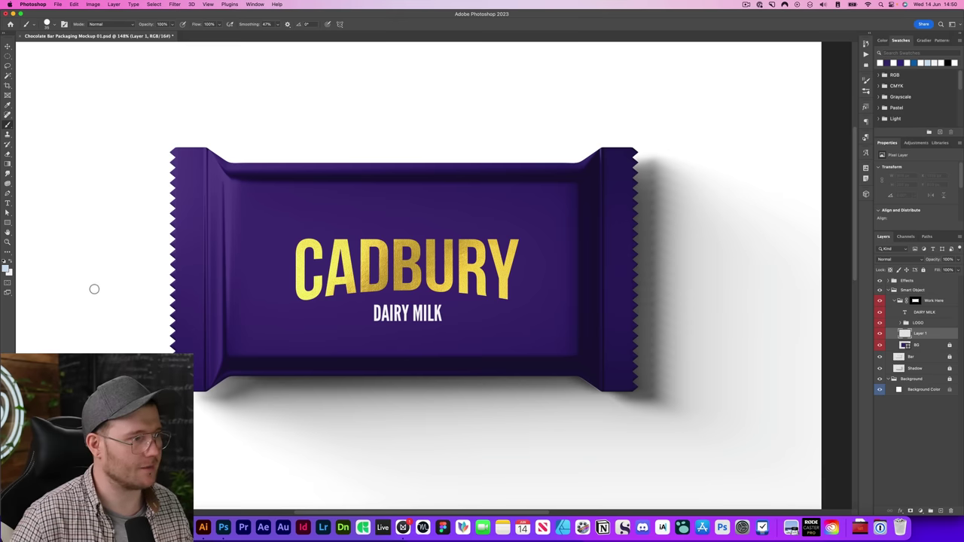
key(bracketright)
key(bracketright)
key(bracketright)
mouse_move(151, 351)
mouse_down()
mouse_move(445, 355)
mouse_move(613, 382)
mouse_move(651, 373)
mouse_up()
key(super+z)
mouse_move(398, 373)
mouse_down()
mouse_move(581, 402)
mouse_move(640, 365)
mouse_up()
Rotate the milk splash about -27 degrees beside CADBURY.
key(z)
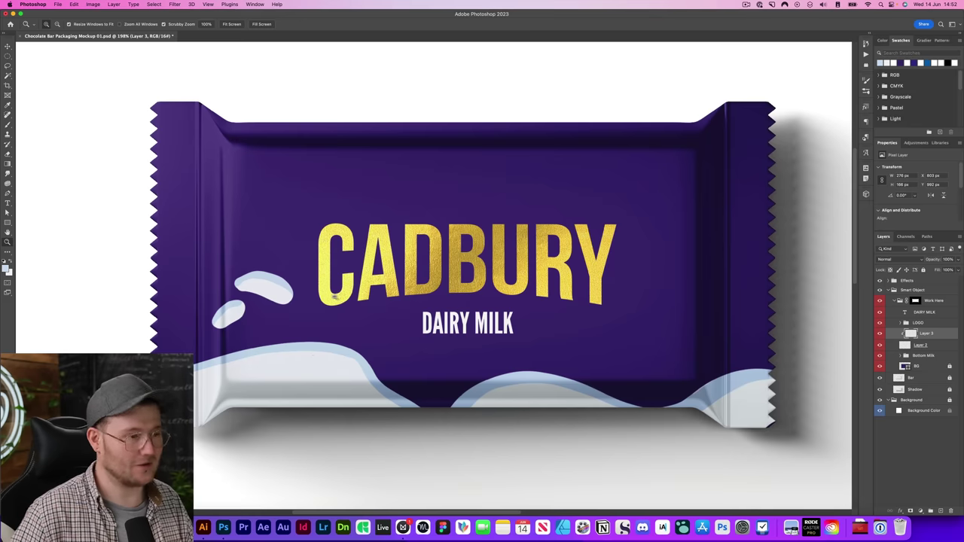
shift+click(936, 345)
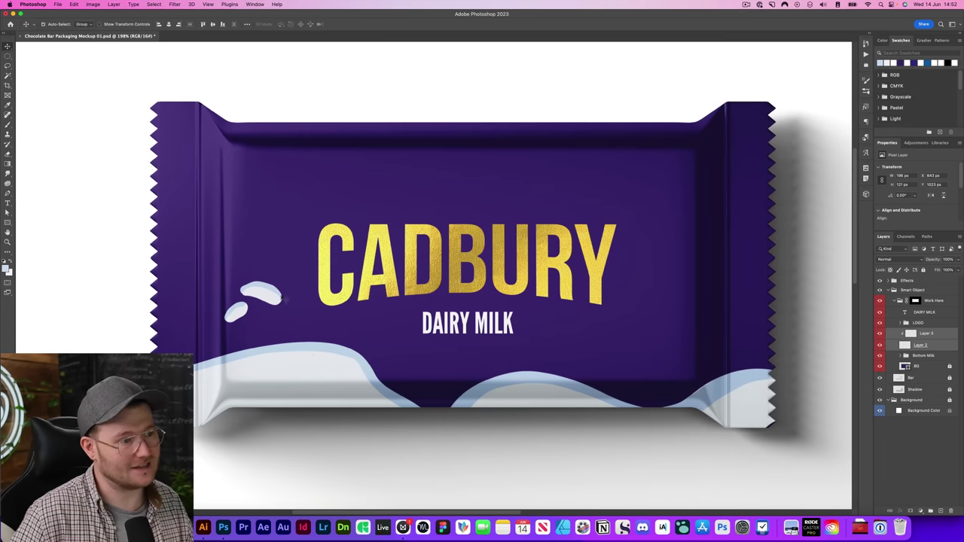
key(ctrl+t)
drag(302, 265, 290, 251)
key(Return)
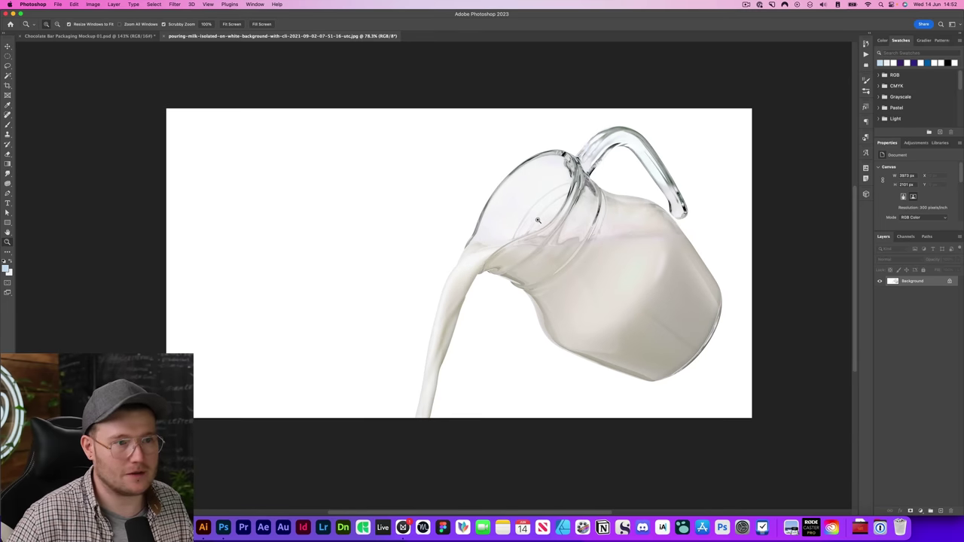
Cut out the milk jug with Select Subject, then scale and place it over the bar's right side.
key(v)
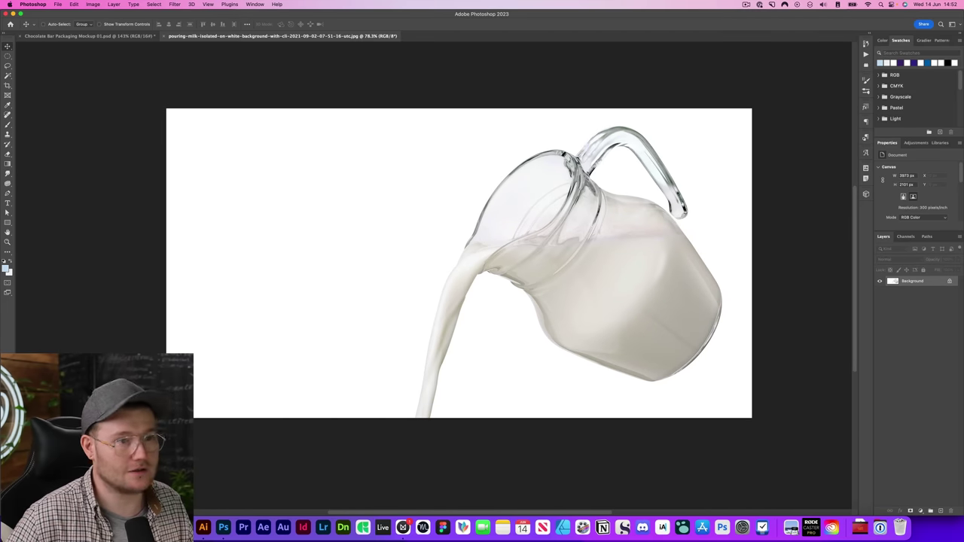
click(7, 95)
key(alt+super+r)
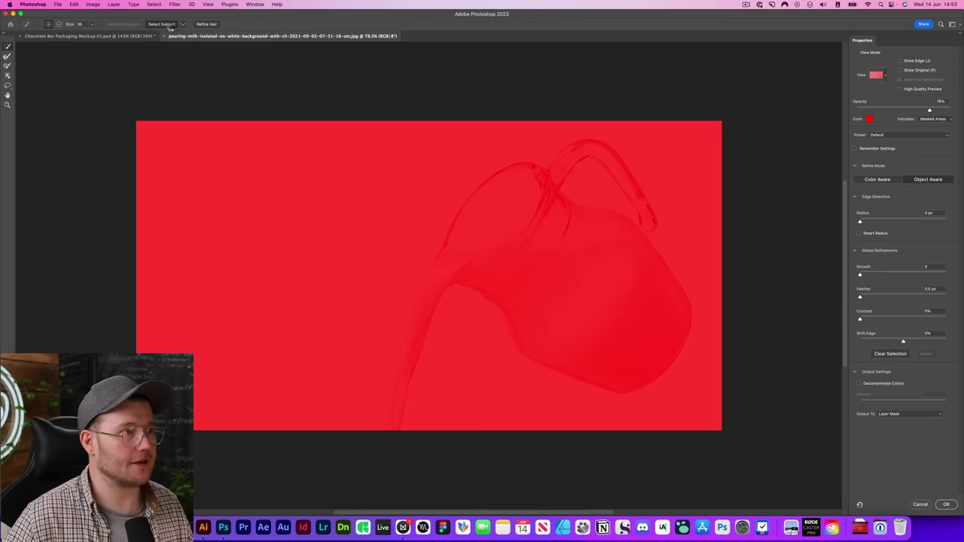
click(170, 25)
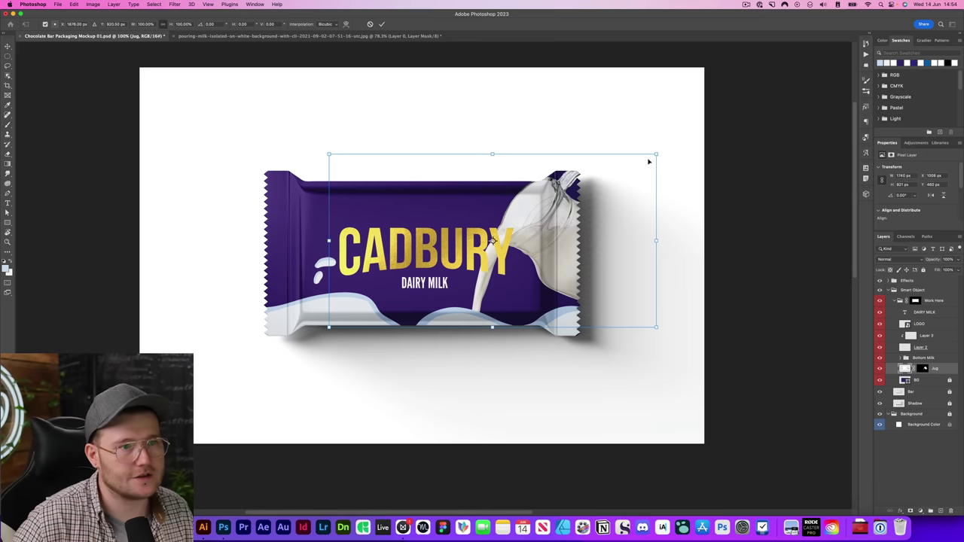
drag(649, 157, 637, 170)
mouse_move(603, 226)
mouse_down()
mouse_move(587, 230)
mouse_move(591, 220)
mouse_up()
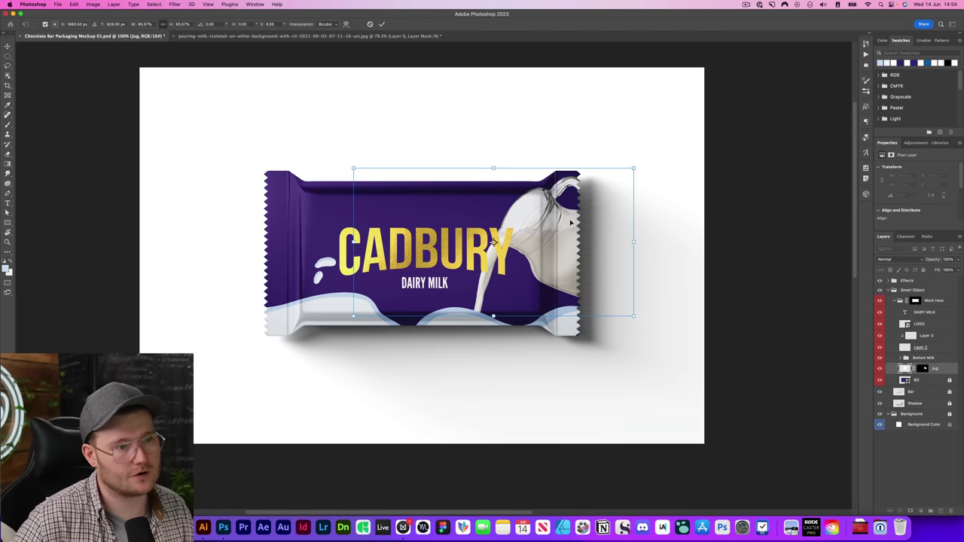
key(Return)
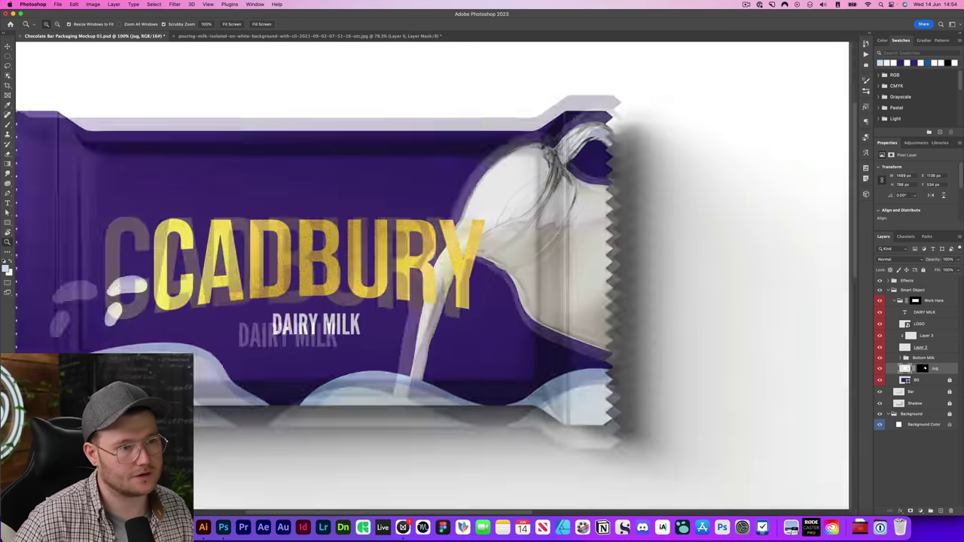
Give the LOGO group a drop shadow through Layer Style.
click(925, 326)
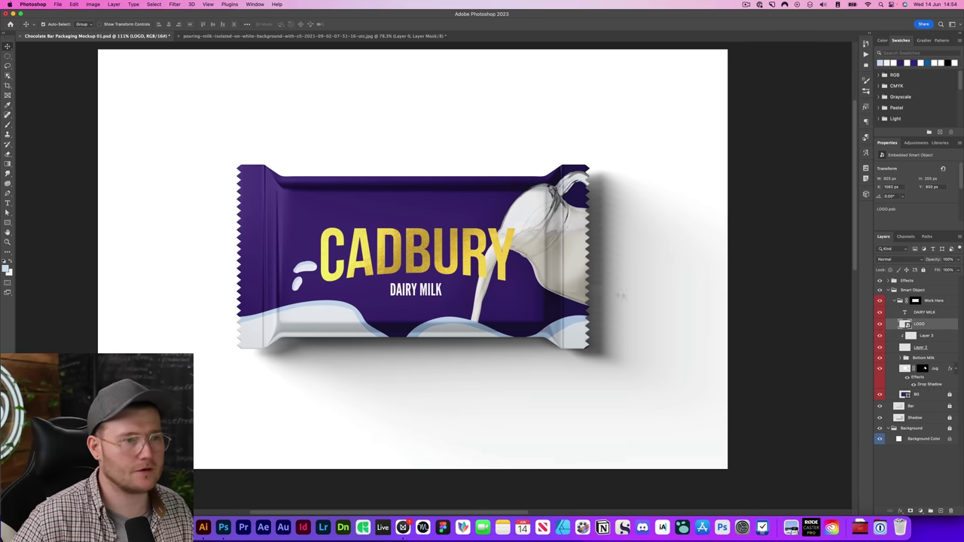
double_click(938, 324)
click(645, 349)
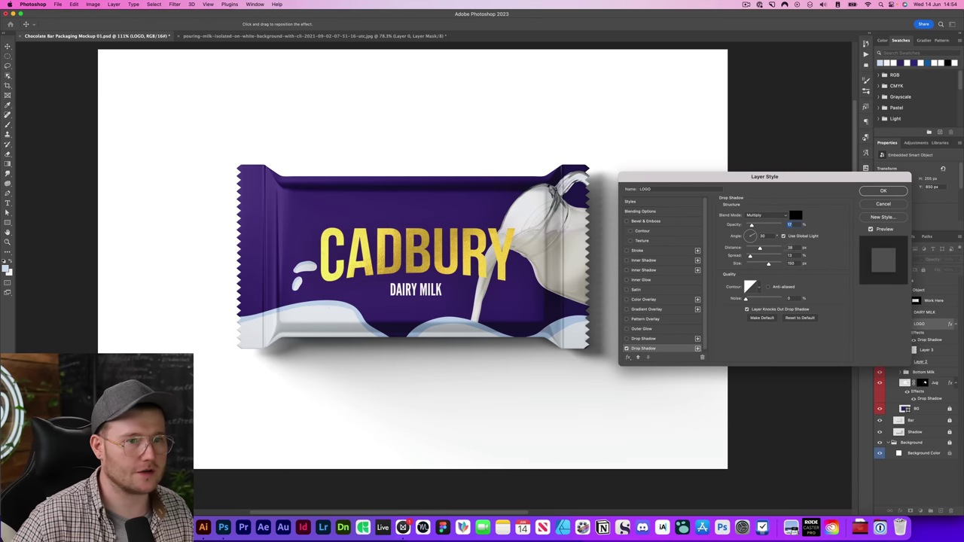
click(883, 191)
key(z)
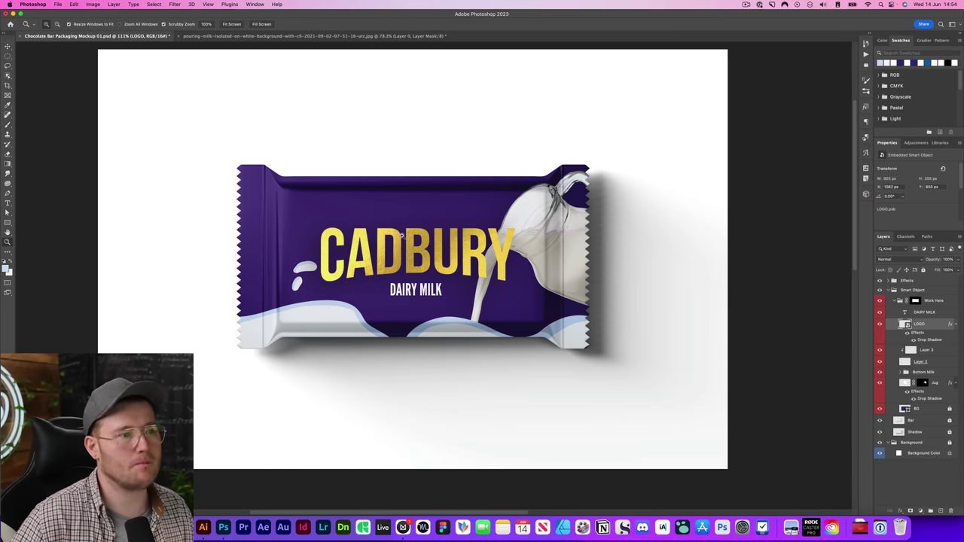
Add a new gradient shading layer above LOGO and change its blend mode.
click(940, 511)
drag(357, 242, 356, 241)
key(b)
right_click(329, 220)
key(Escape)
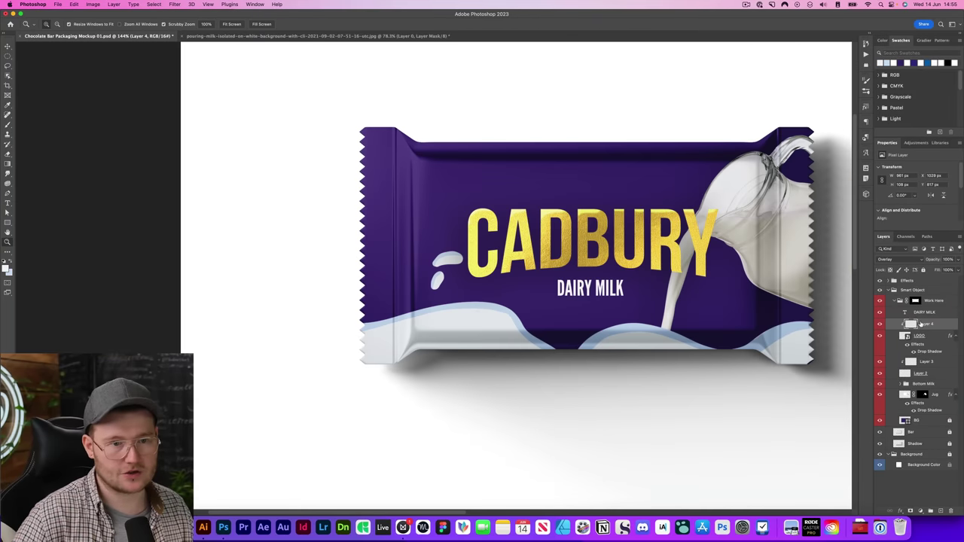
key(Delete)
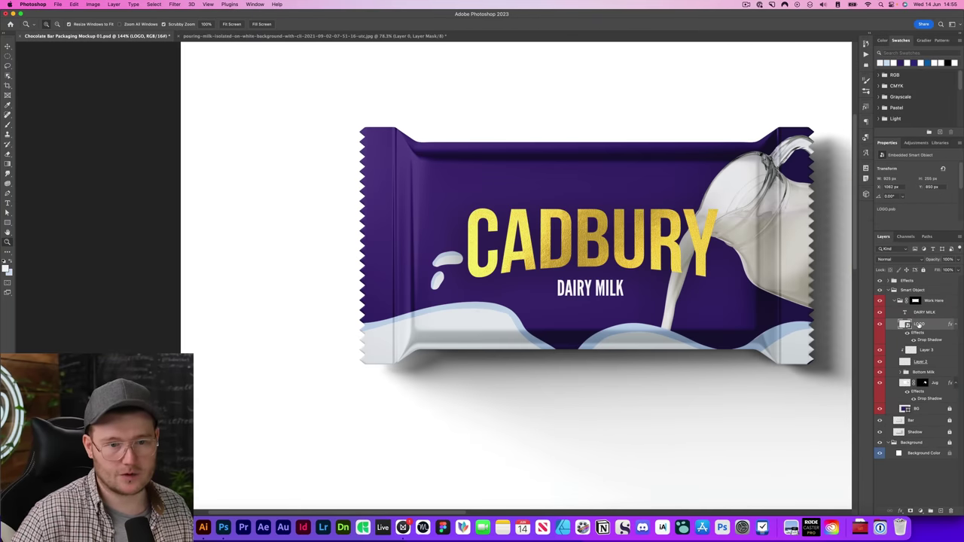
click(942, 512)
key(g)
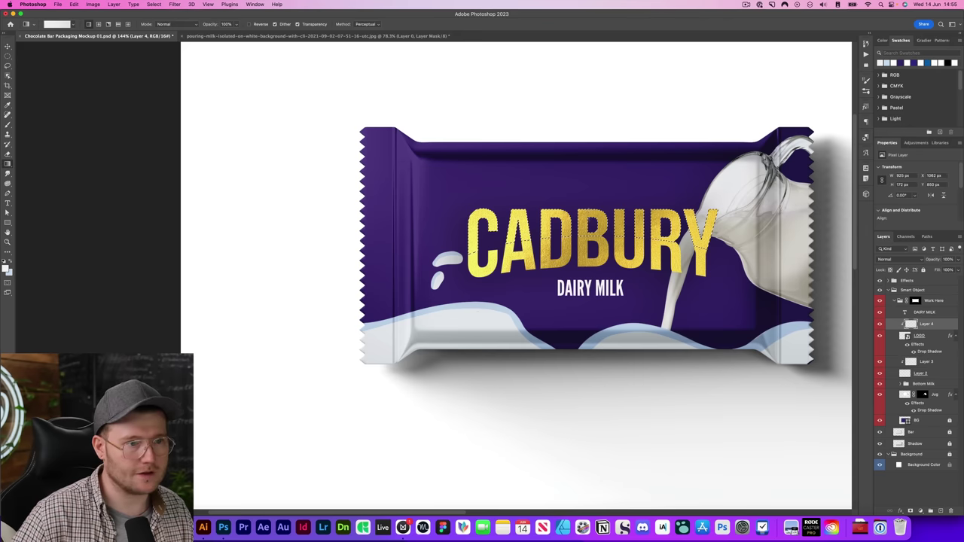
click(896, 260)
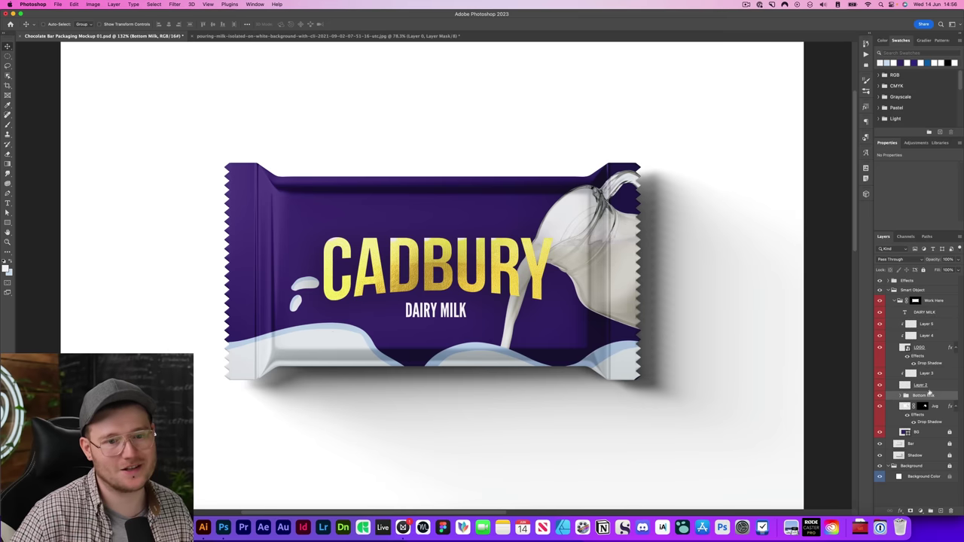
Group the milk drop layers and try a resized duplicate of the group.
click(880, 385)
click(880, 385)
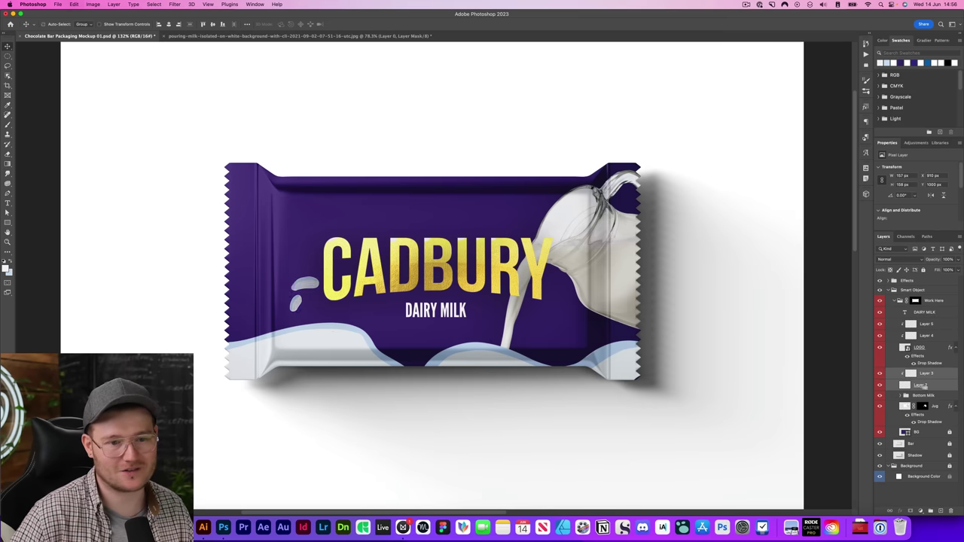
key(super+g)
drag(305, 292, 331, 331)
key(super+t)
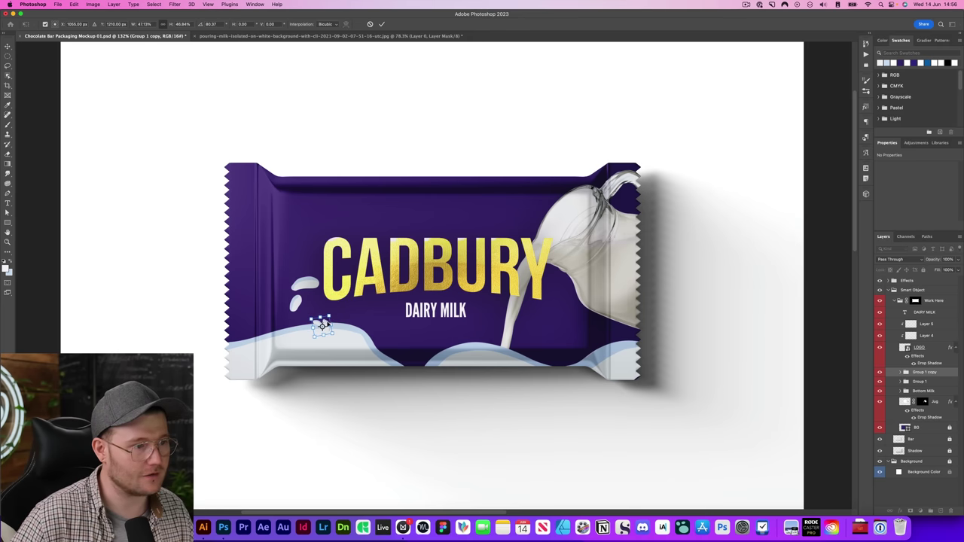
key(Return)
key(z)
scroll(463, 270, down, 3)
scroll(458, 265, up, 3)
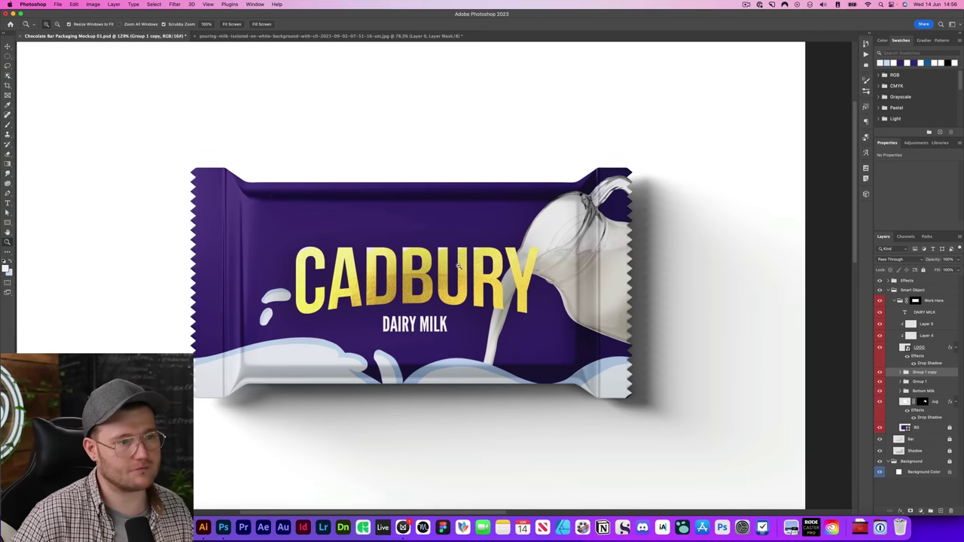
Delete both the duplicate and the original milk drops beside CADBURY.
key(v)
key(BackSpace)
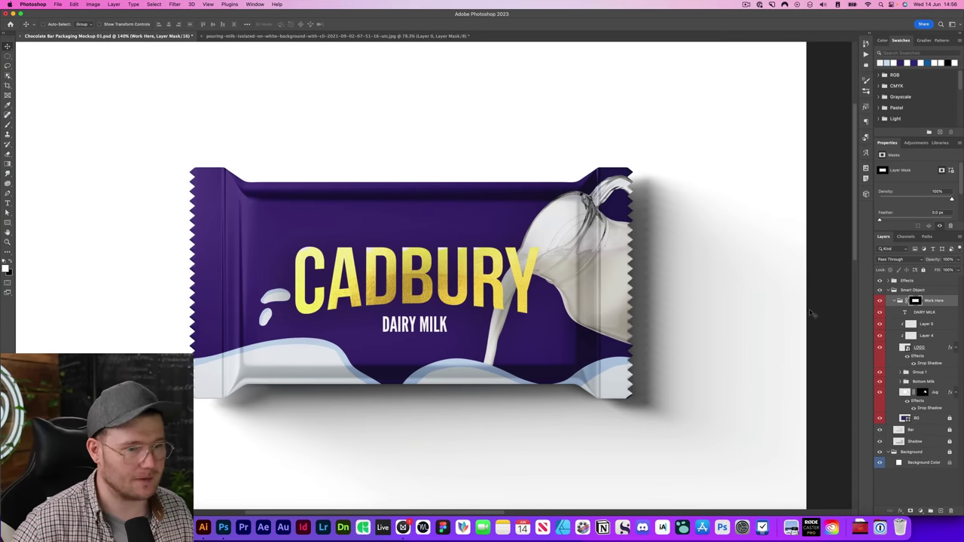
click(913, 371)
key(BackSpace)
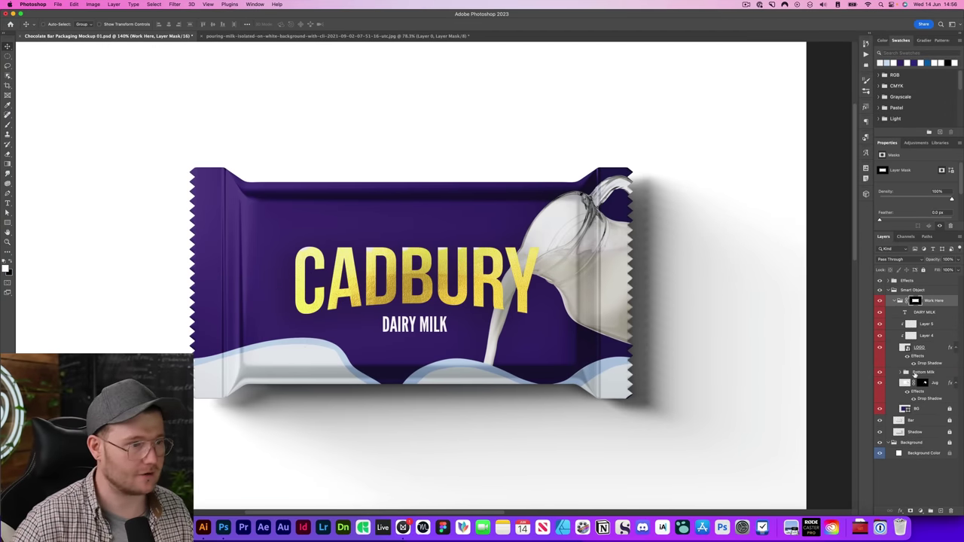
click(483, 350)
scroll(435, 311, down, 3)
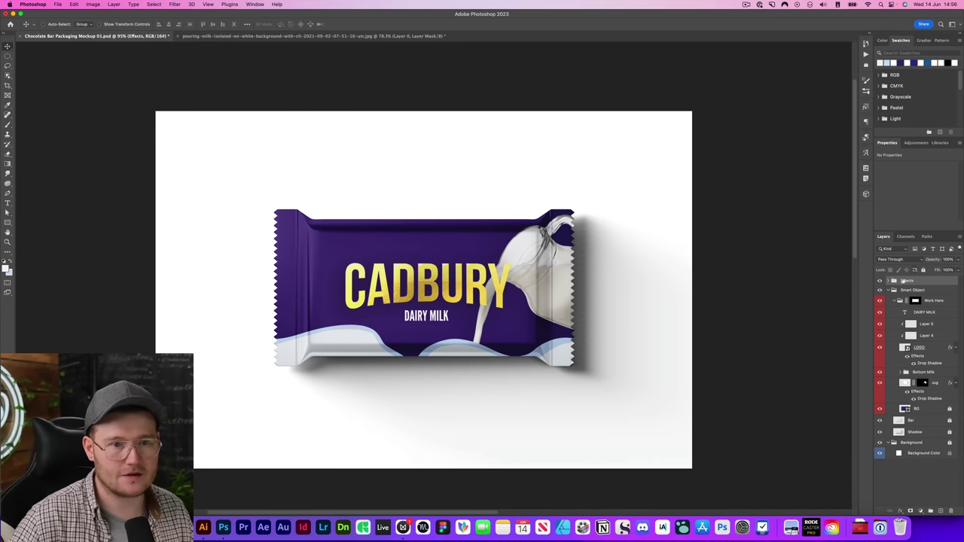
Attempt to delete the background colour layer and dismiss the locked-layer warning.
click(904, 453)
key(BackSpace)
click(482, 182)
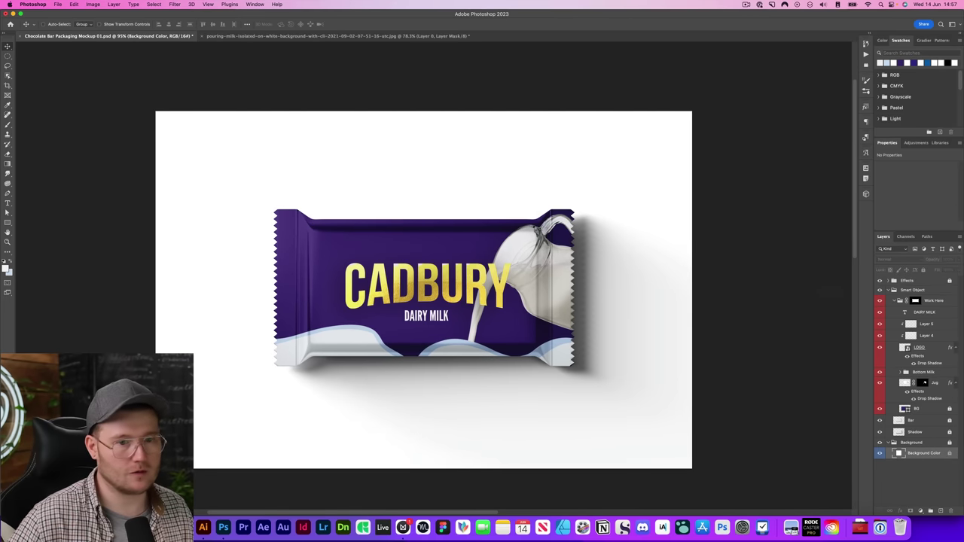
Change the Background Color fill layer to purple in the Color Picker.
click(930, 443)
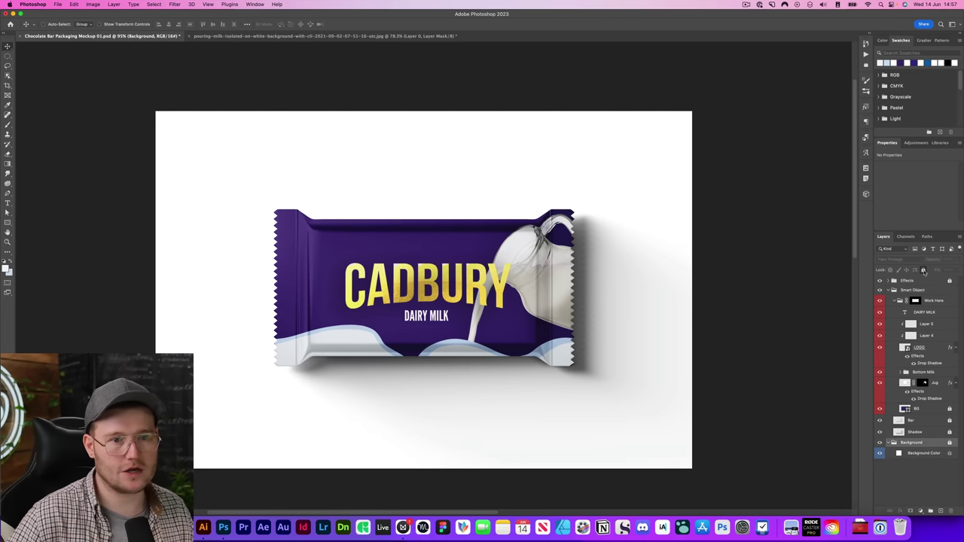
click(924, 453)
double_click(898, 453)
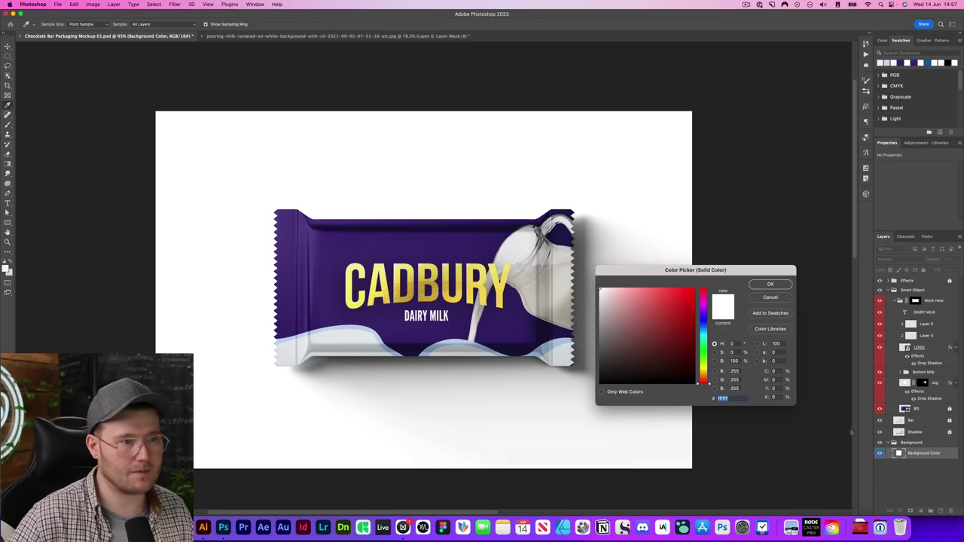
key(ctrl+v)
click(771, 284)
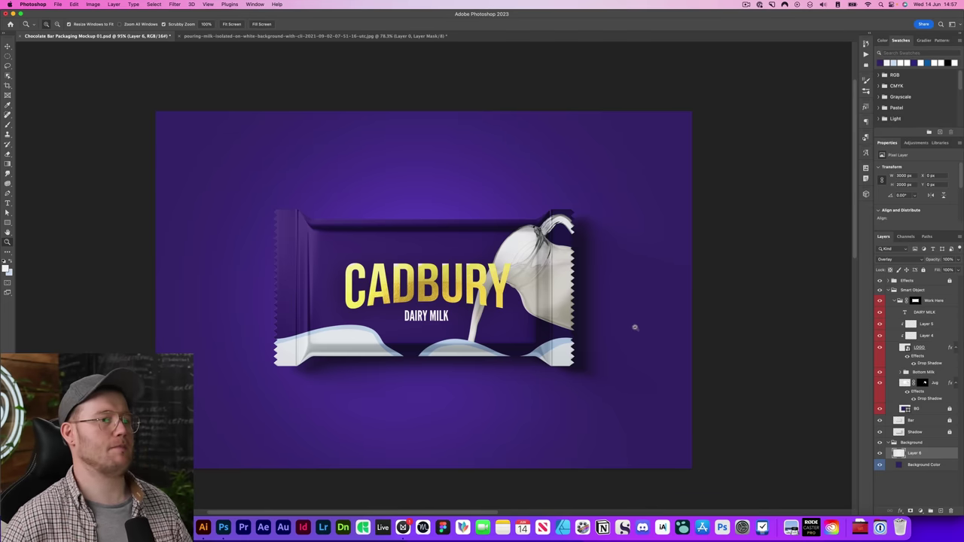
scroll(672, 329, up, 3)
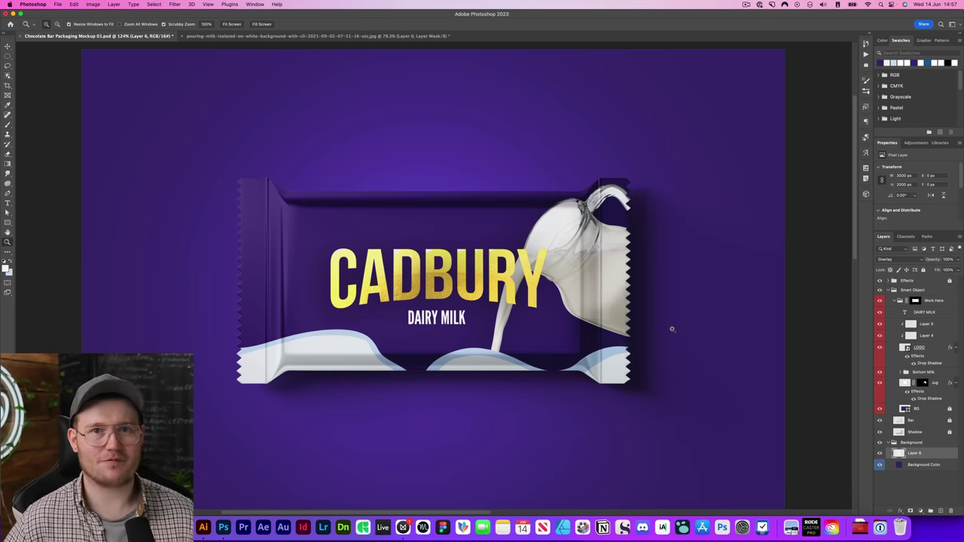